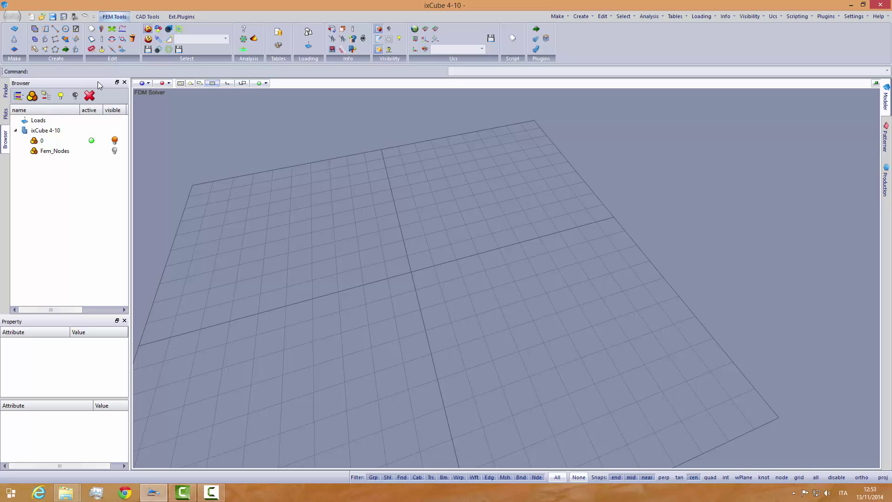
Step: Create a new layer named cstr and make it the active layer
click(33, 96)
click(55, 162)
key(F2)
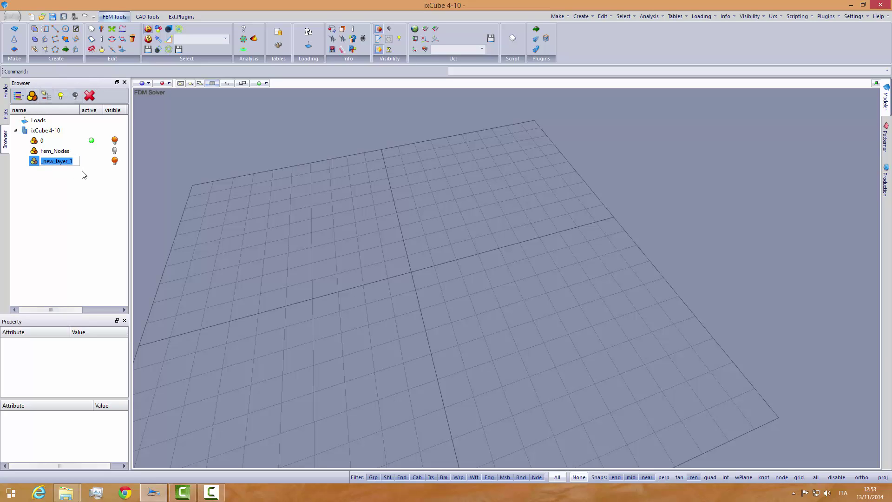
text(cstr)
key(Return)
click(64, 172)
click(91, 162)
click(76, 175)
Step: Draw a rectangle by corners, with the initial point at 0 and the opposite corner at r20,30
middle_drag(329, 258, 266, 268)
scroll(282, 279, down, 3)
scroll(367, 196, up, 2)
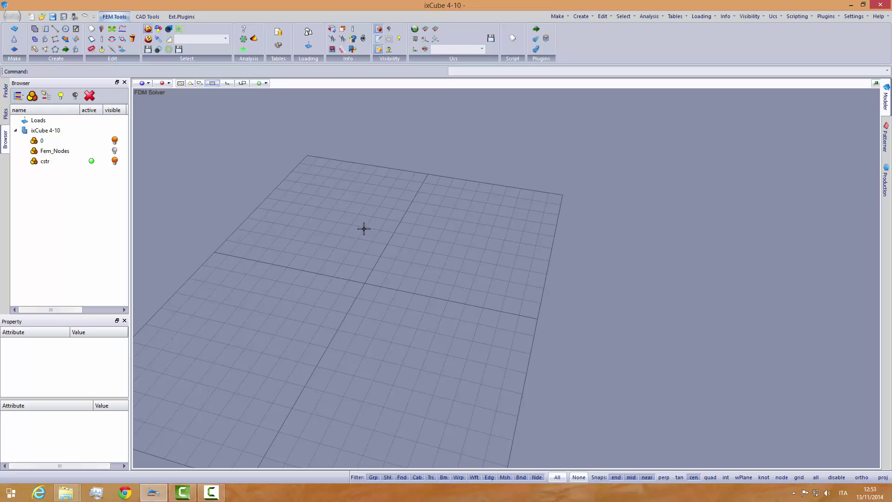
middle_drag(344, 233, 332, 226)
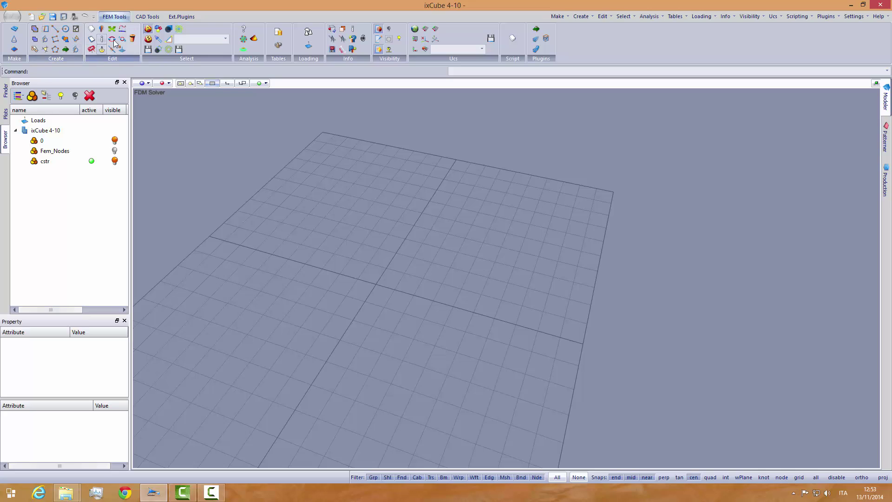
click(147, 18)
click(47, 49)
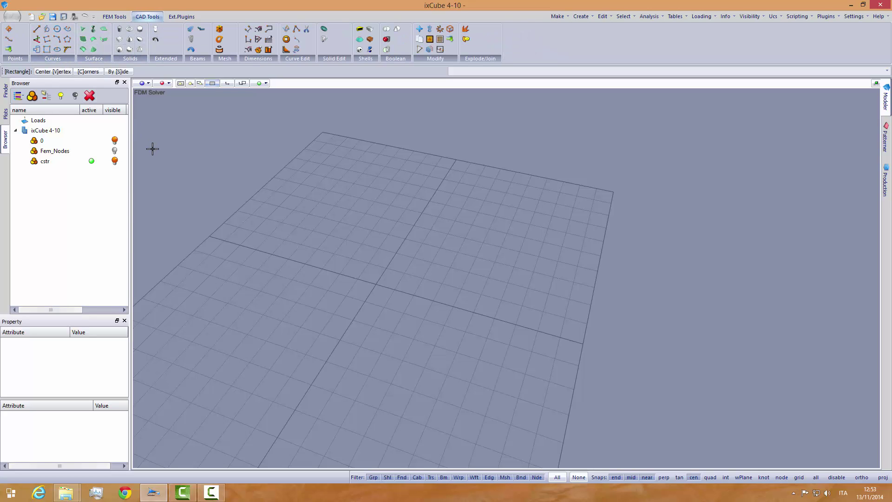
click(87, 72)
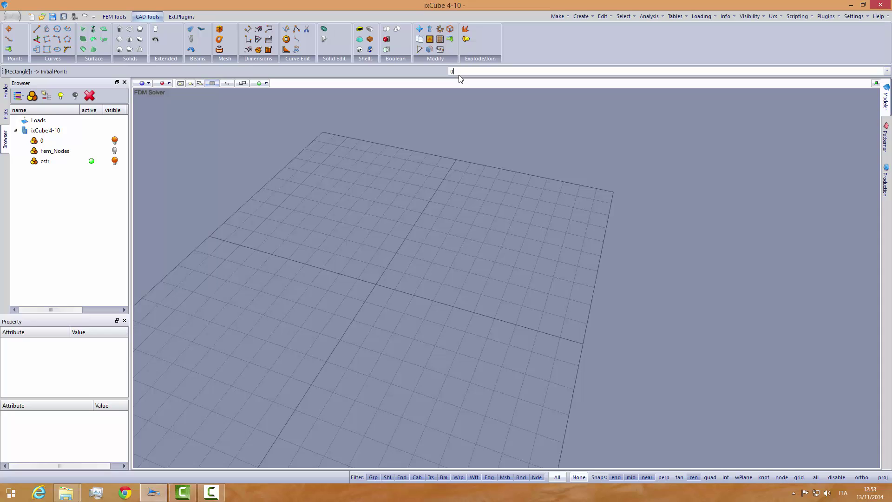
key(Return)
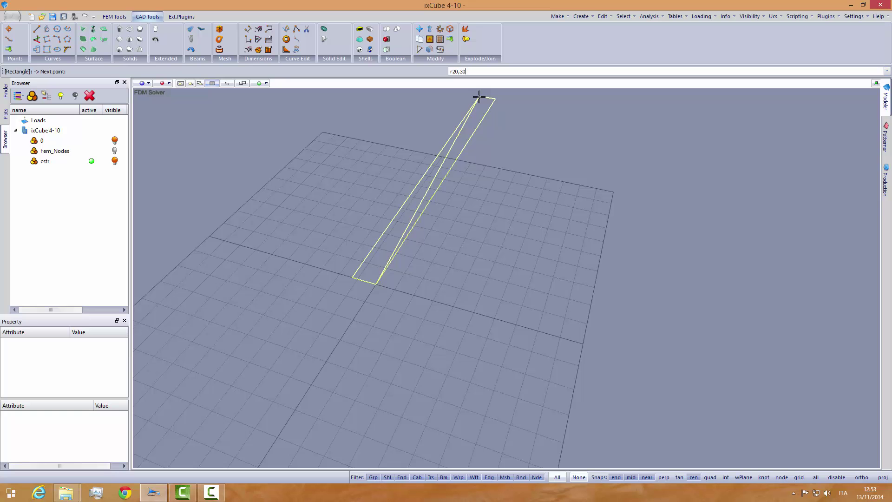
key(Return)
scroll(333, 315, down, 4)
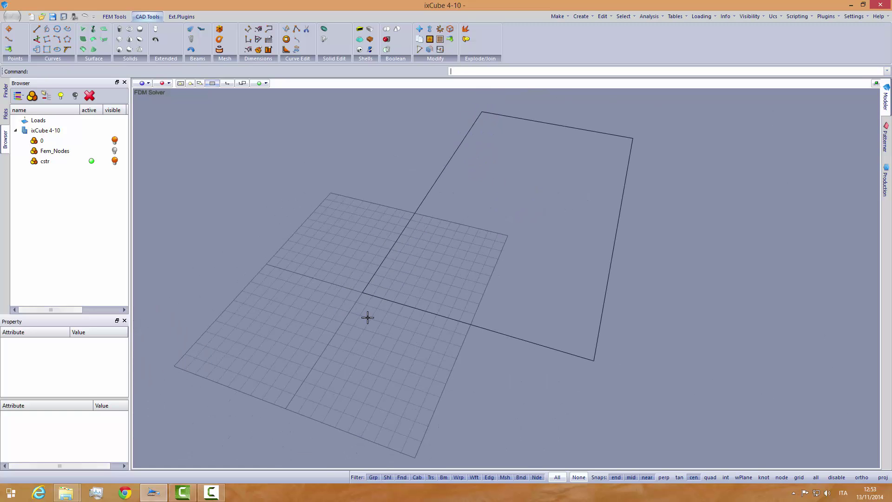
Step: Draw two centre lines across the rectangle, each joining the midpoints of opposite sides
middle_drag(387, 305, 345, 296)
scroll(345, 296, down, 4)
scroll(493, 278, up, 3)
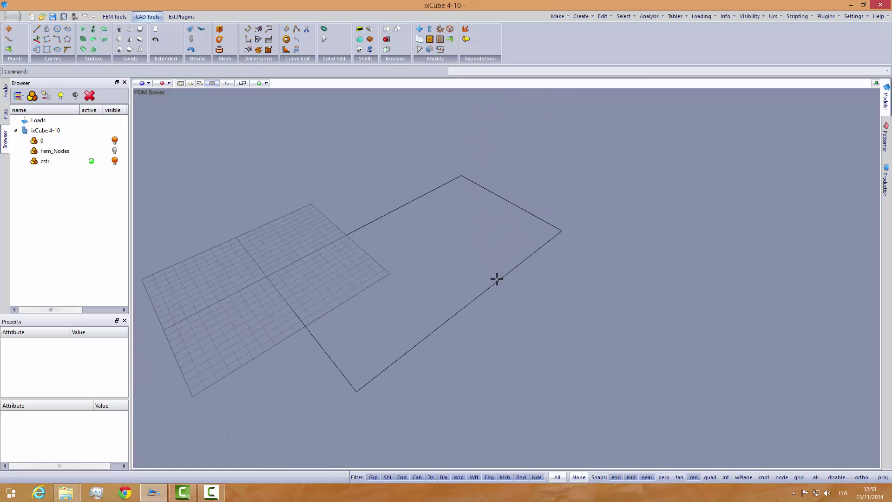
middle_drag(396, 307, 402, 297)
scroll(416, 291, down, 2)
scroll(376, 328, up, 2)
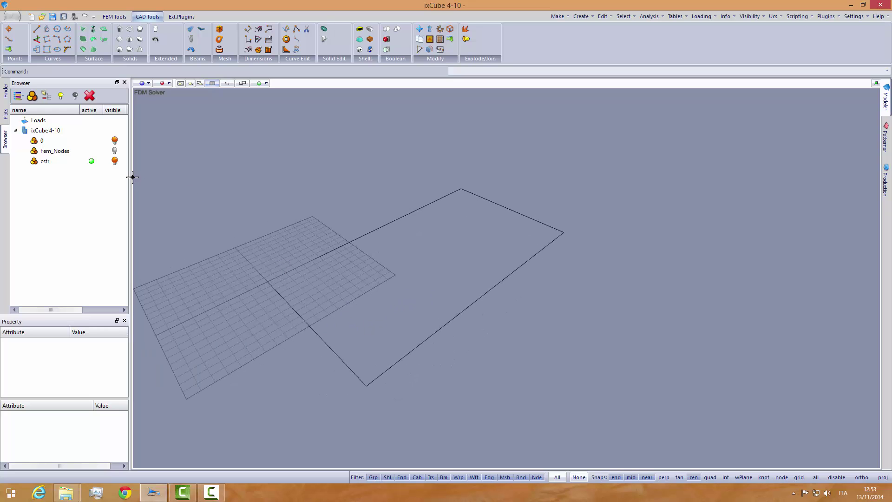
click(37, 28)
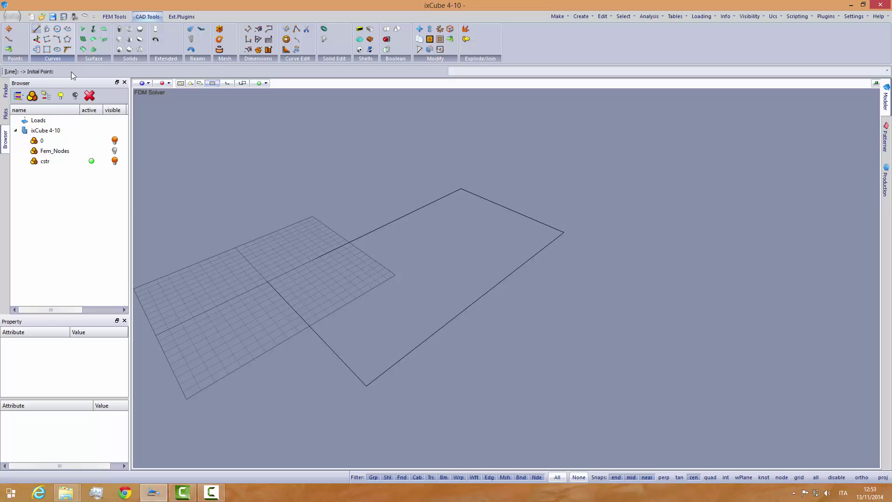
click(310, 326)
click(508, 214)
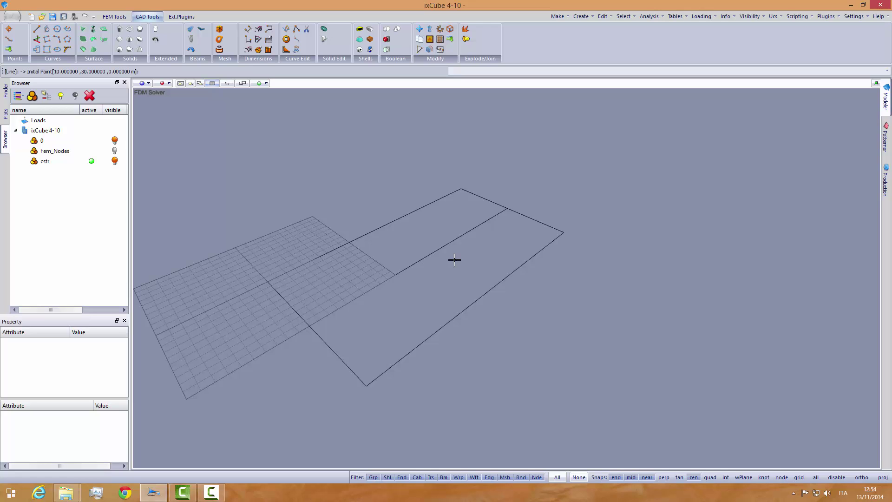
click(383, 227)
click(494, 284)
Step: Draw a 13 m perpendicular line up from the rectangle's corner at 0,30
middle_drag(408, 308, 410, 309)
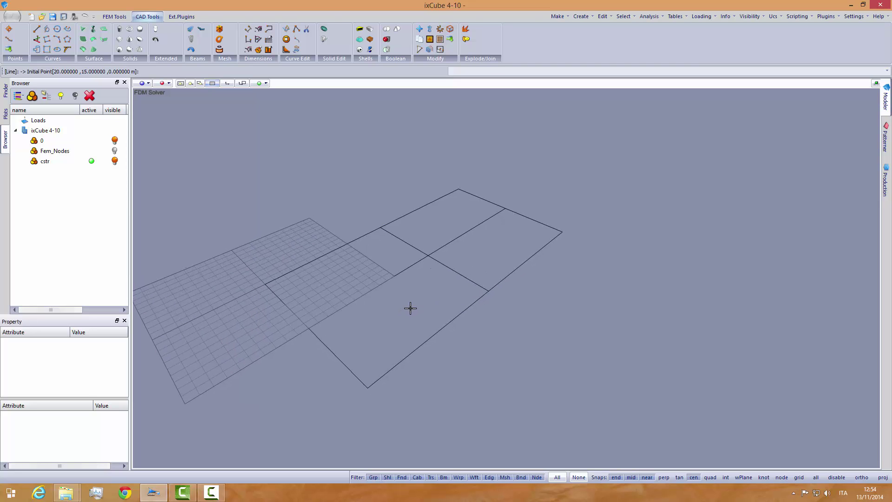
scroll(394, 309, down, 2)
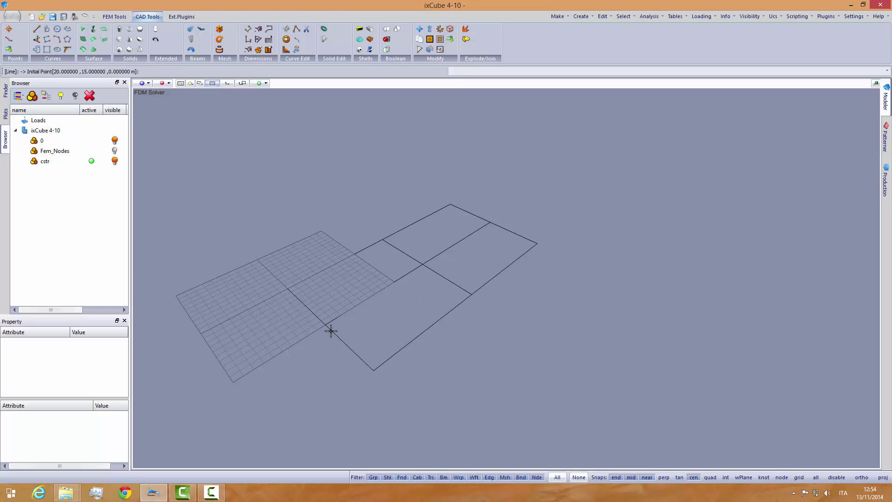
scroll(420, 256, up, 1)
scroll(444, 268, up, 1)
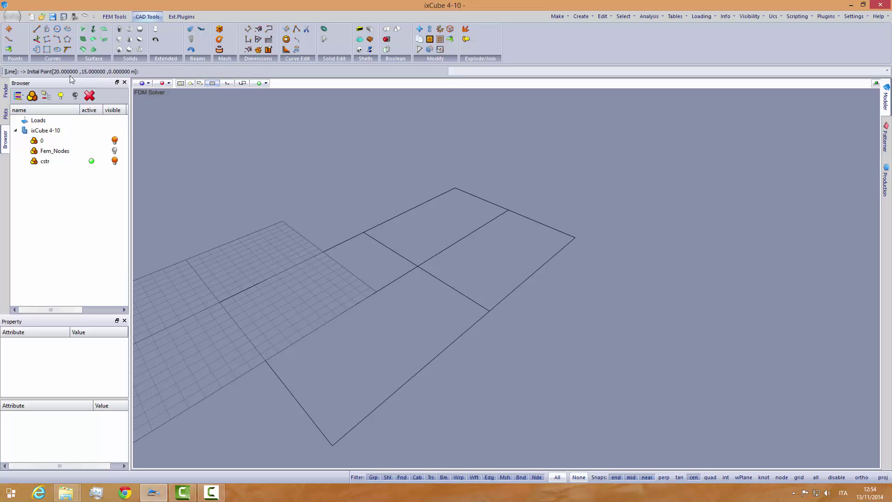
click(36, 39)
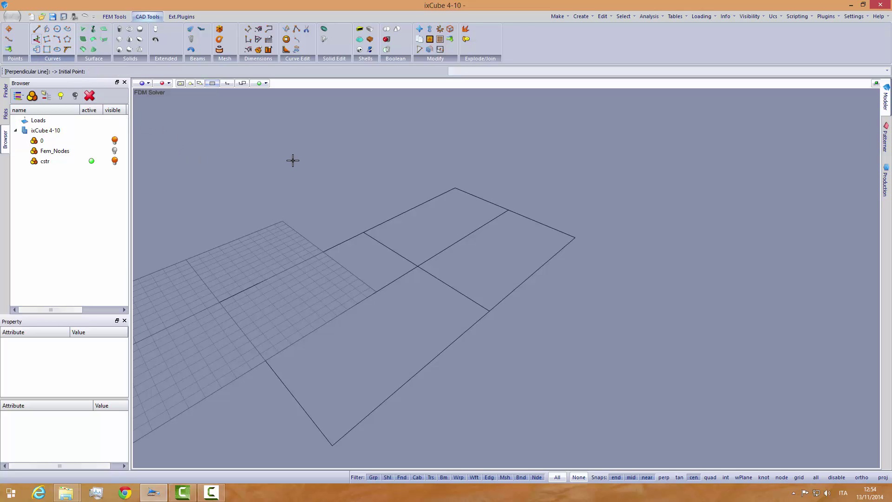
click(454, 187)
scroll(446, 210, down, 2)
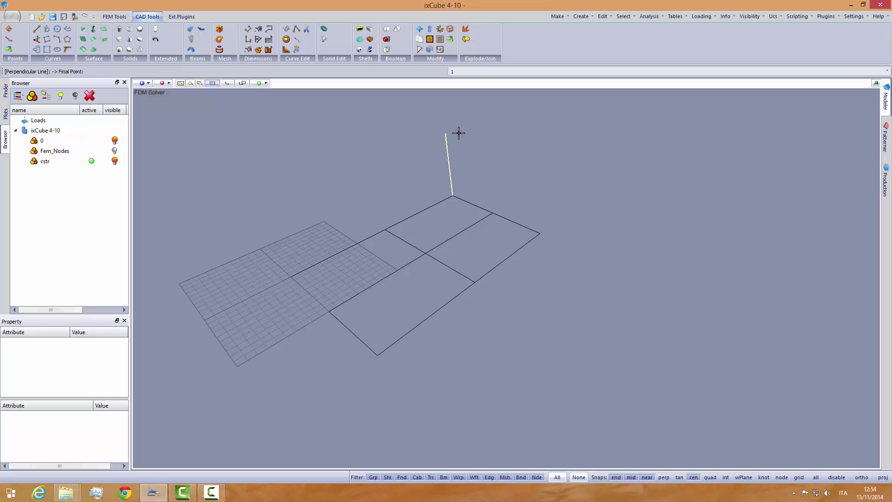
text(13)
key(Return)
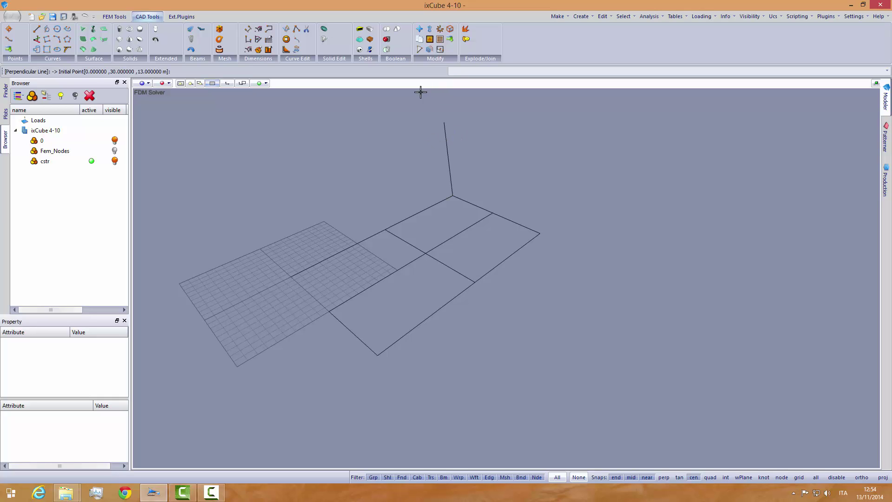
click(420, 39)
drag(462, 133, 415, 149)
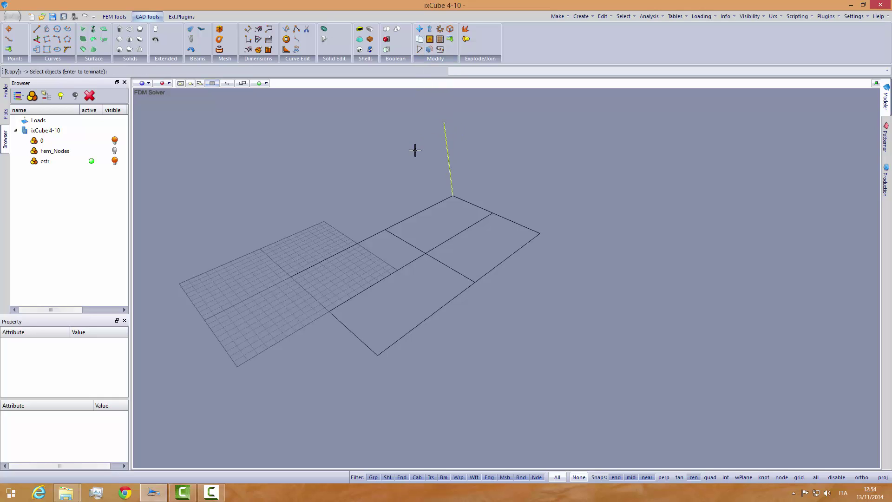
right_click(416, 150)
click(453, 195)
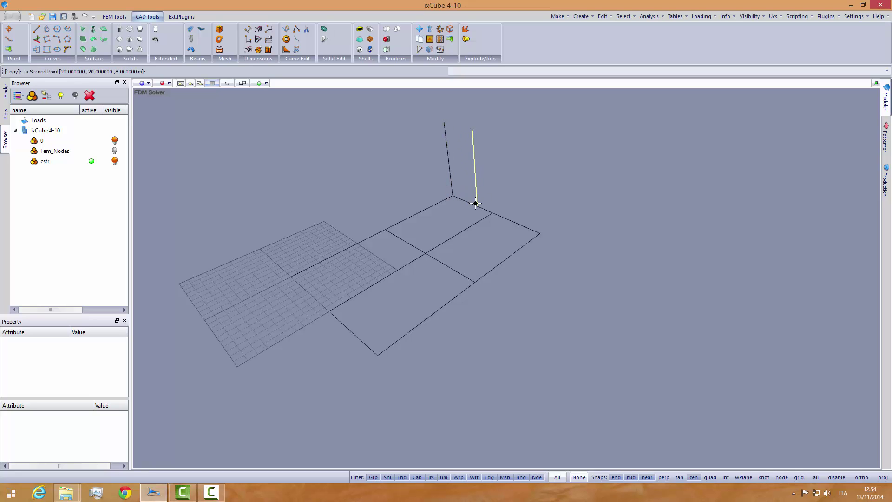
right_click(469, 176)
scroll(465, 172, up, 2)
right_click(462, 166)
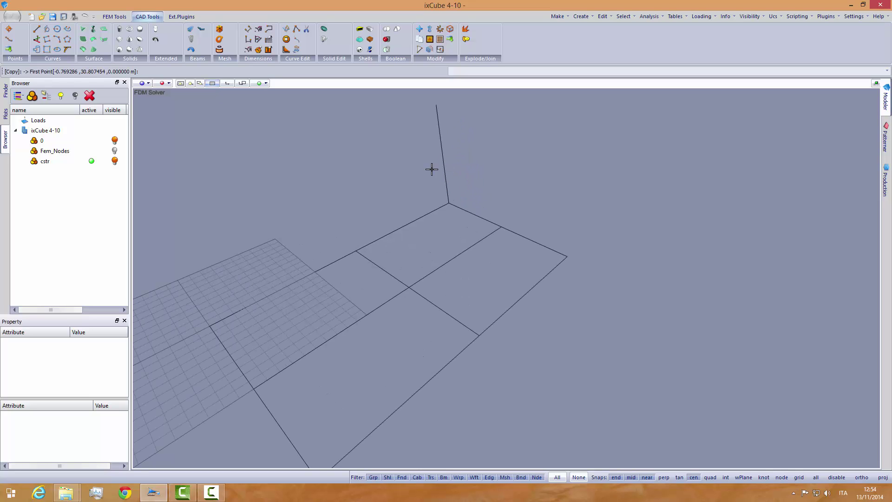
right_click(432, 169)
click(436, 181)
Step: Copy the vertical line from its base corner to the adjacent rectangle corner at 20,30
right_click(456, 169)
drag(459, 158, 429, 174)
right_click(428, 175)
click(453, 205)
click(567, 256)
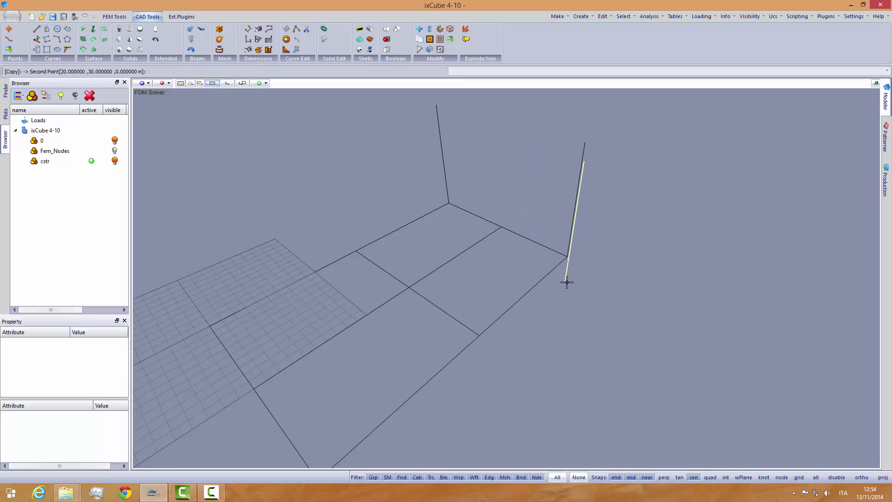
Step: Draw a circle of radius 2 centred where the rectangle's two centre lines cross
scroll(555, 287, down, 1)
middle_drag(555, 287, 452, 279)
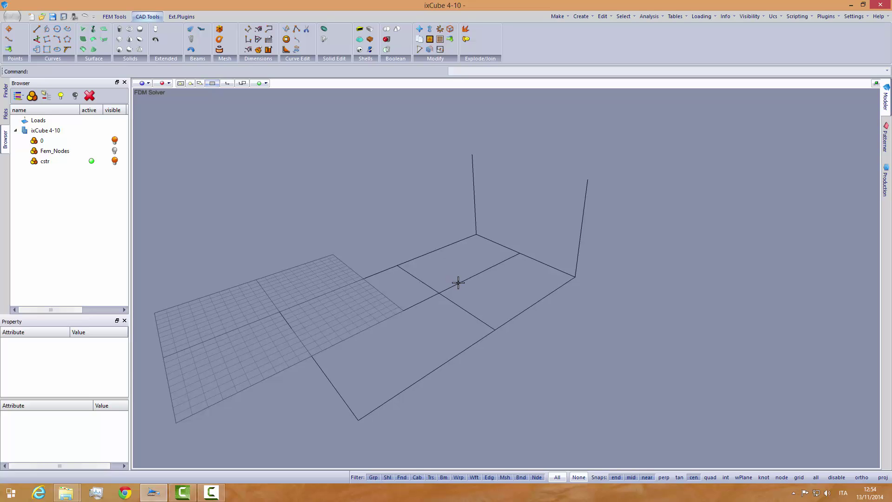
scroll(463, 284, up, 2)
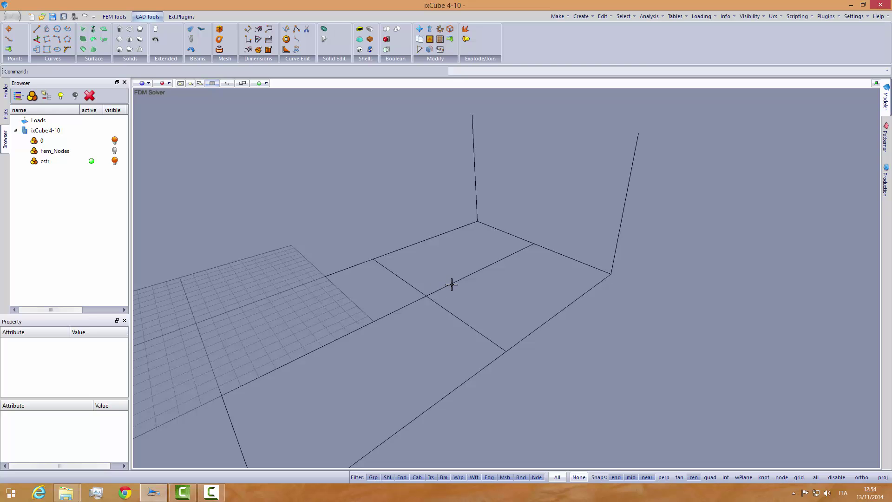
mouse_move(452, 282)
middle_down()
mouse_move(436, 261)
mouse_move(440, 289)
mouse_move(442, 279)
middle_up()
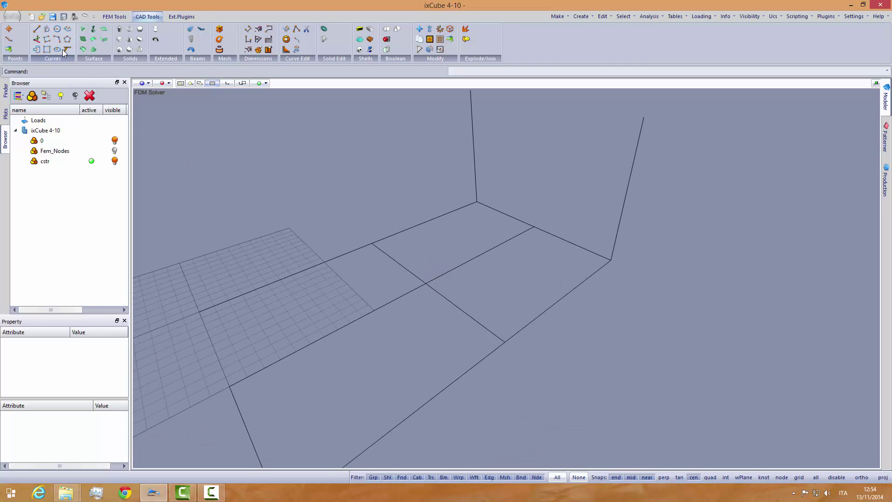
click(57, 29)
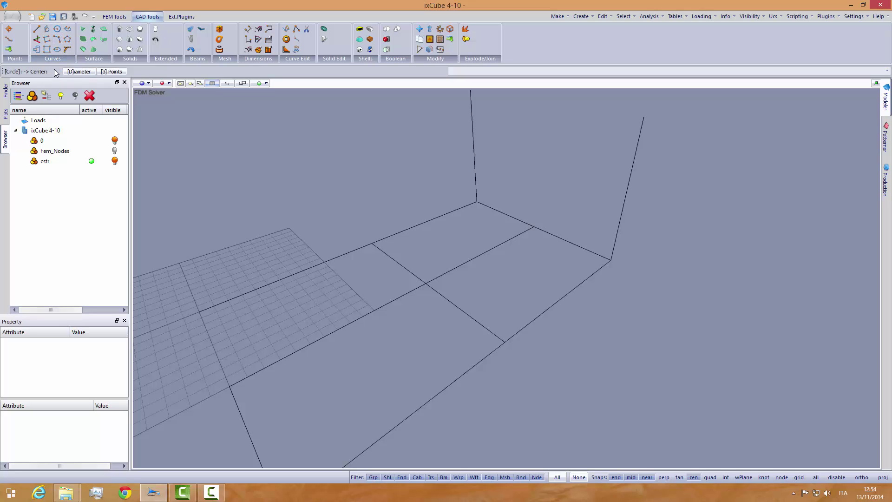
click(426, 284)
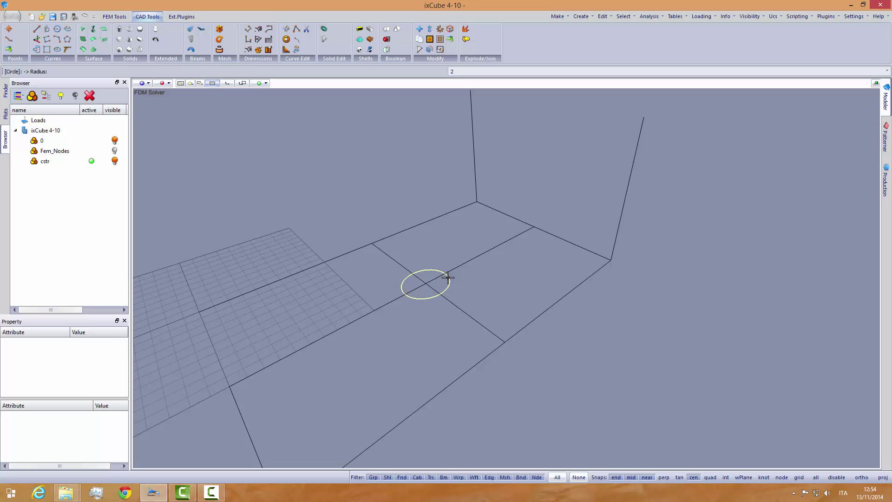
key(Return)
Step: Turn off the near snap, restart the Circle command and turn on the intersection snap
scroll(454, 270, up, 1)
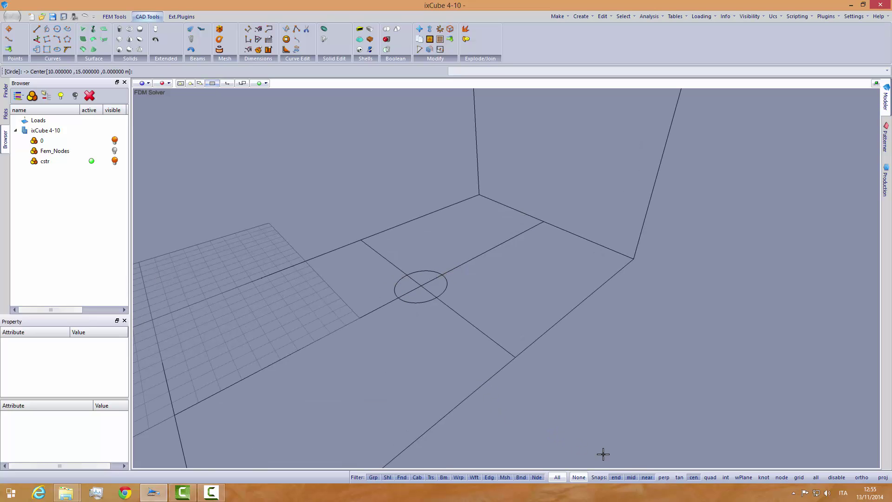
click(647, 478)
scroll(493, 280, up, 1)
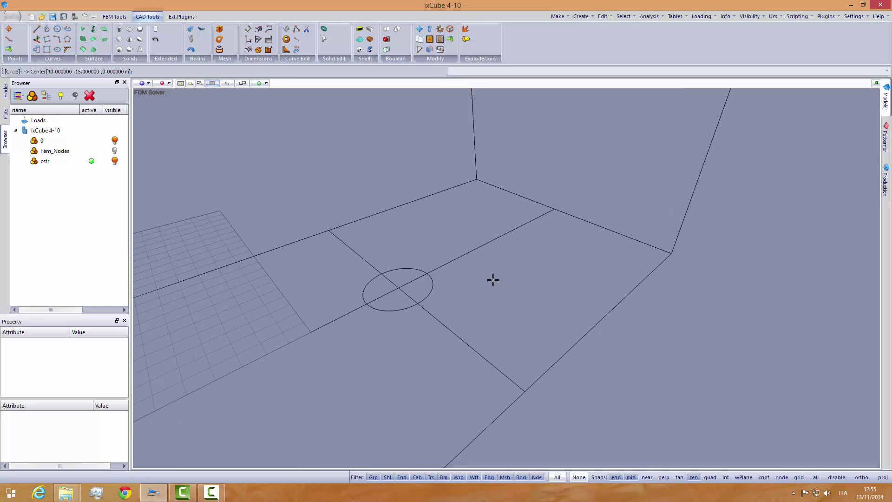
scroll(397, 295, down, 1)
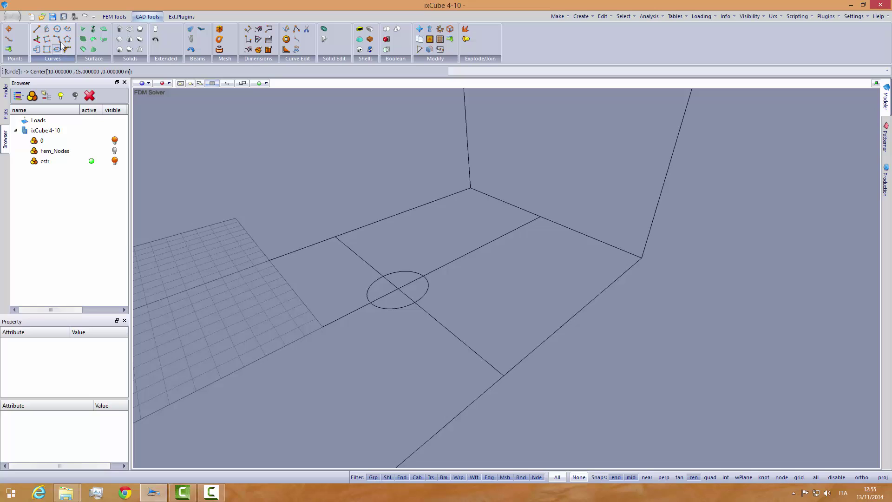
click(58, 29)
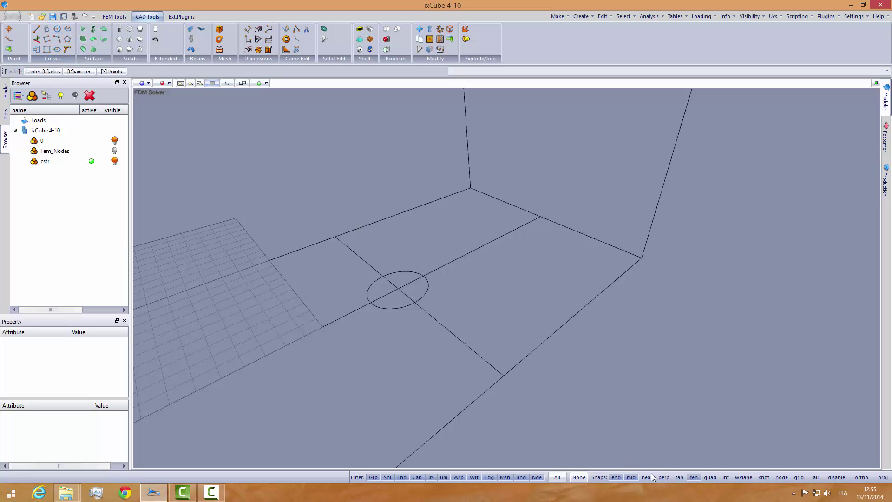
click(726, 478)
Step: In top view, draw a circle centred at 10,17 on the small circle's upper crossing, using the quad snap to reach its lower quadrant
scroll(421, 277, up, 3)
click(142, 83)
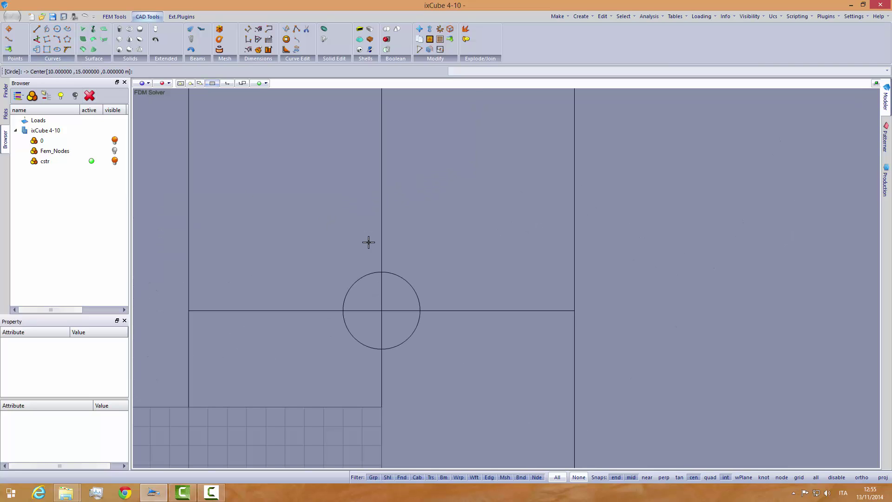
click(382, 272)
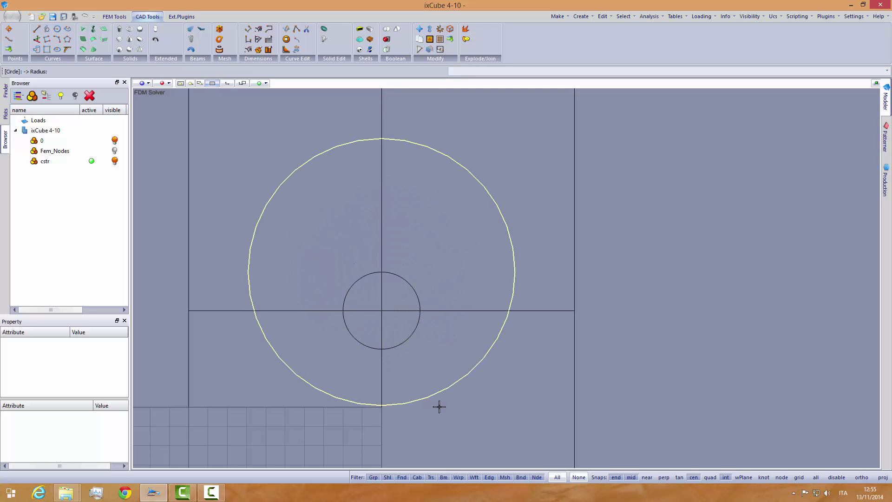
click(712, 478)
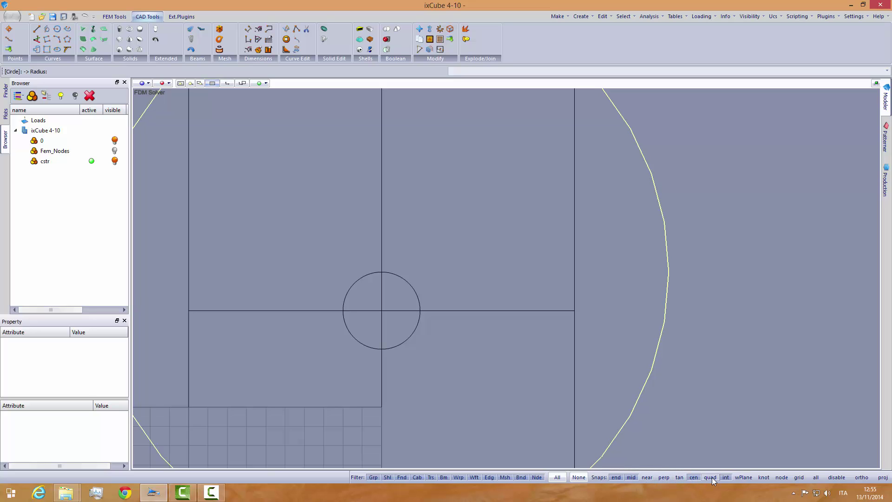
click(383, 346)
scroll(388, 363, down, 2)
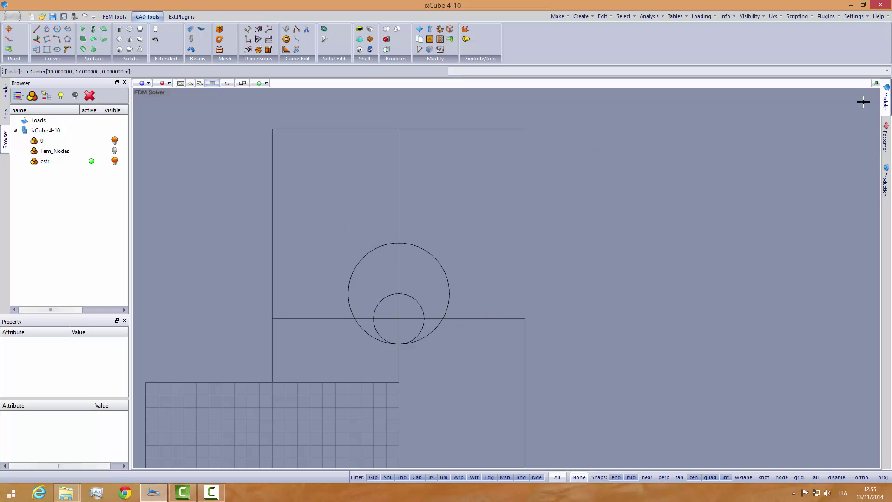
Step: Switch the single modelling view to the four-viewport layout
click(876, 84)
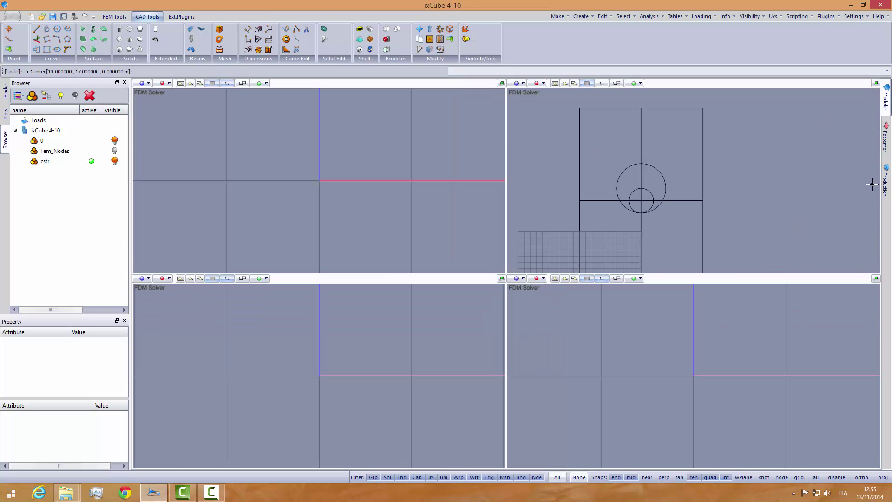
Step: Return to one maximized viewport and show the construction geometry in an angled 3D view
click(876, 279)
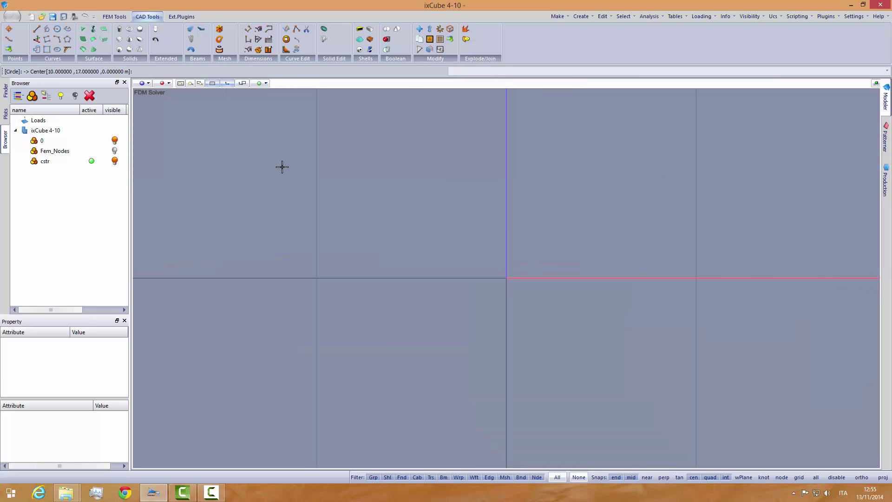
click(144, 83)
click(164, 155)
middle_drag(381, 258, 427, 339)
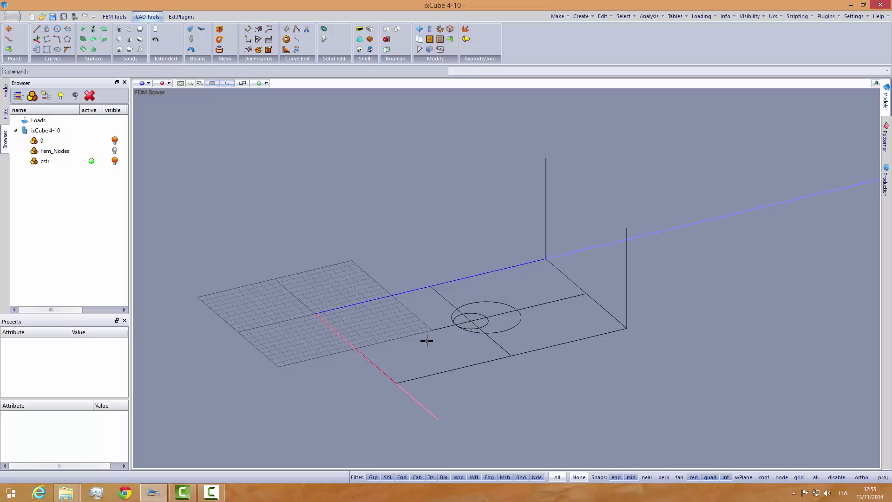
Step: Draw two sloping lines from the tops of the vertical lines down to the rectangle corners at 0,0,0 and 20,0,0
click(38, 30)
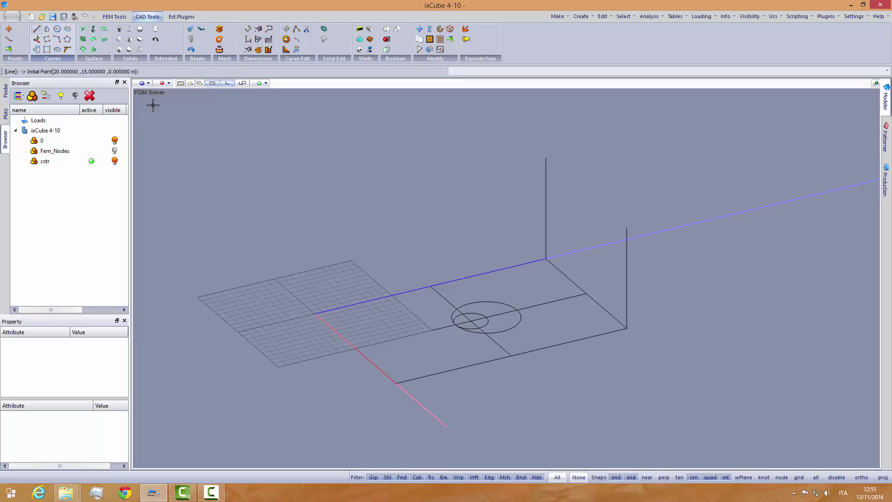
click(547, 161)
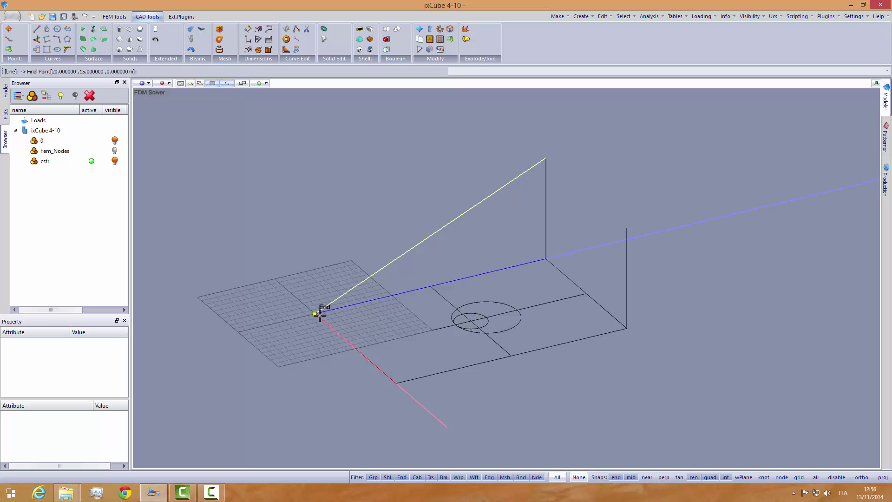
click(320, 314)
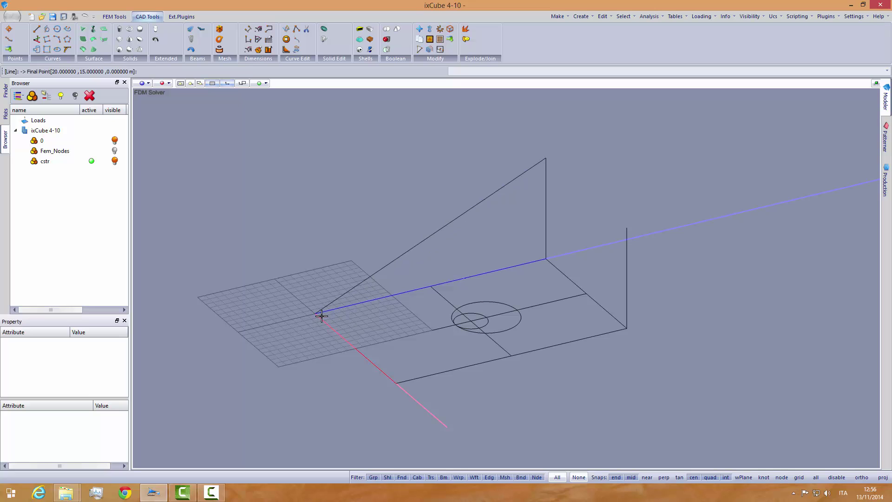
click(628, 227)
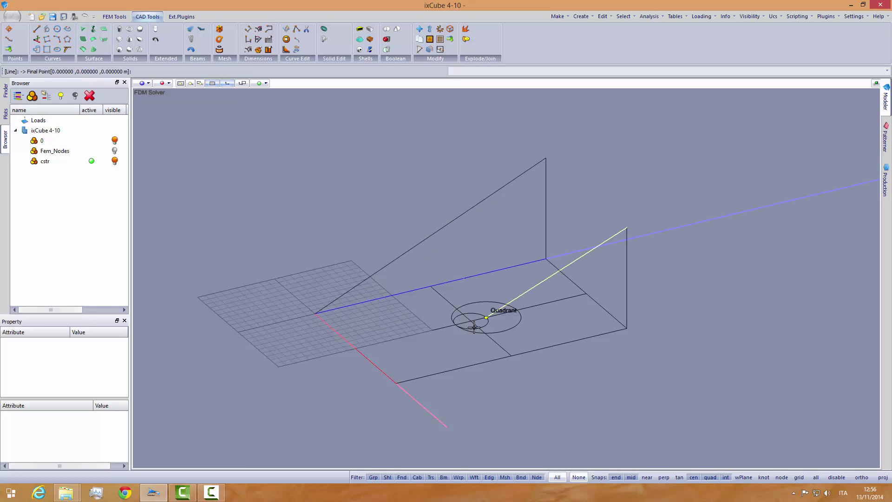
click(401, 384)
Step: Draw a perpendicular line 16 m high from the larger circle's centre at 10,17,0
scroll(474, 376, up, 2)
scroll(483, 321, up, 2)
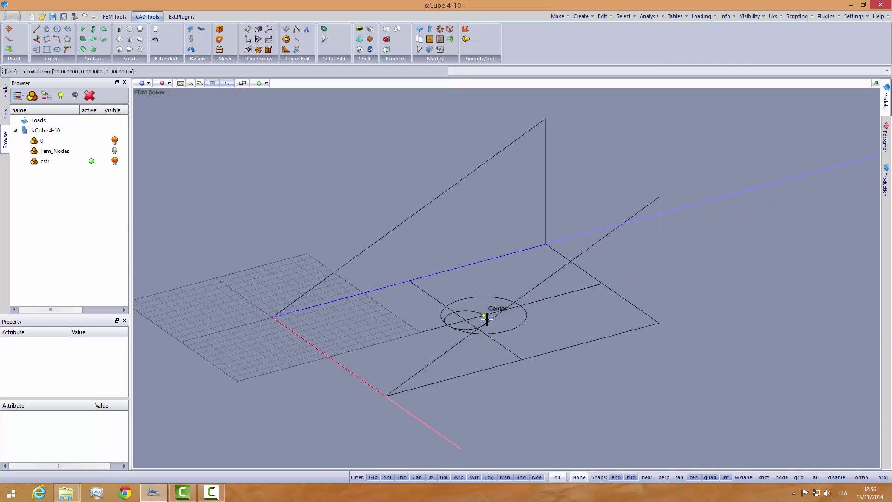
scroll(486, 318, up, 3)
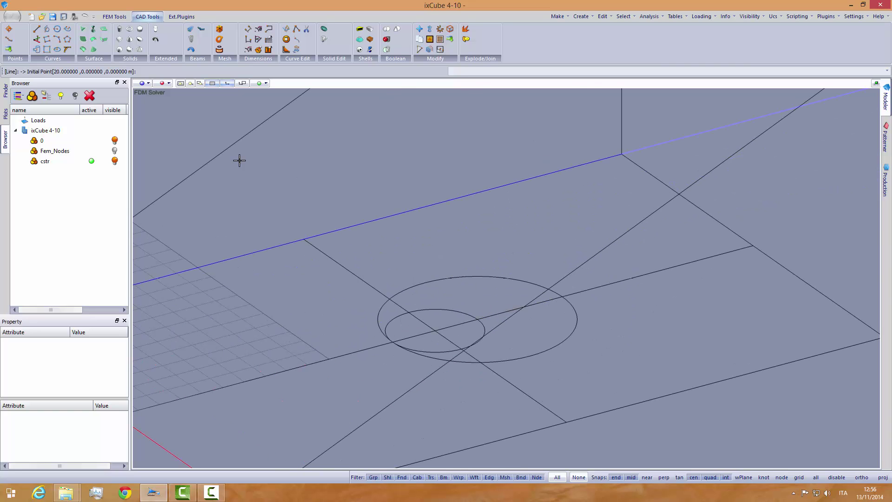
click(39, 40)
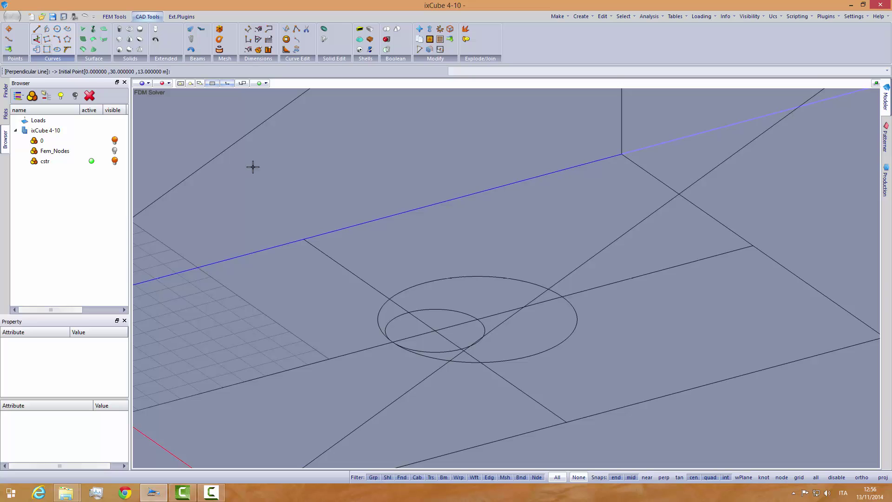
click(524, 280)
scroll(474, 295, down, 3)
middle_drag(460, 257, 422, 239)
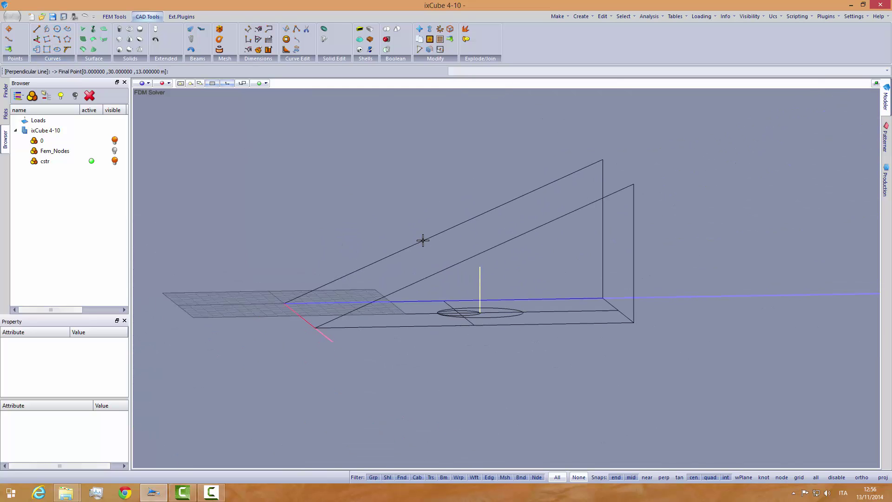
click(466, 132)
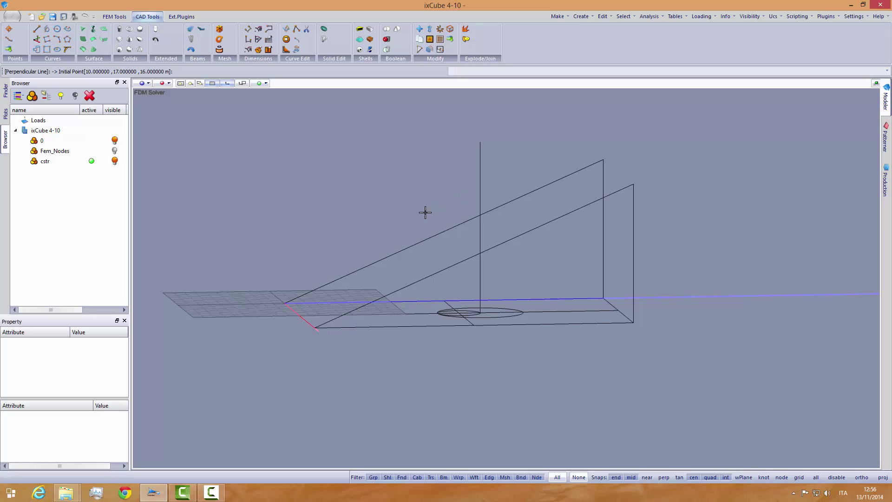
middle_drag(425, 212, 498, 241)
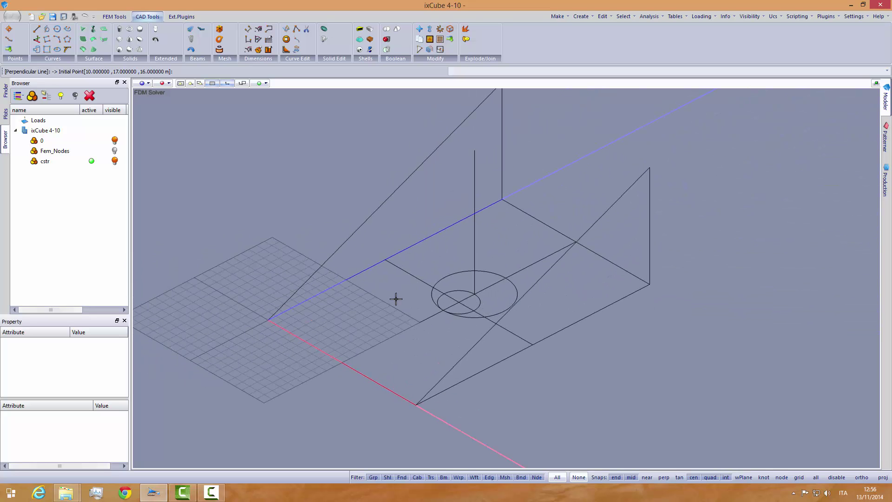
mouse_move(396, 298)
middle_down()
mouse_move(412, 307)
mouse_move(393, 312)
middle_up()
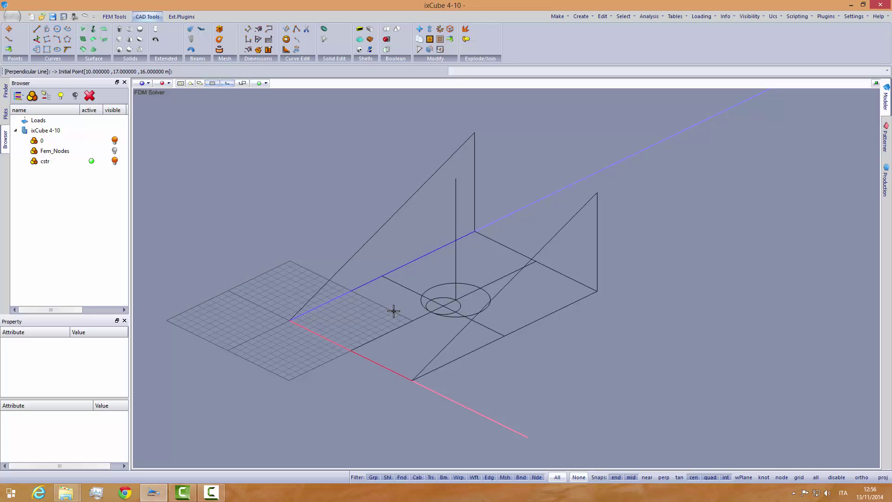
middle_drag(394, 311, 394, 311)
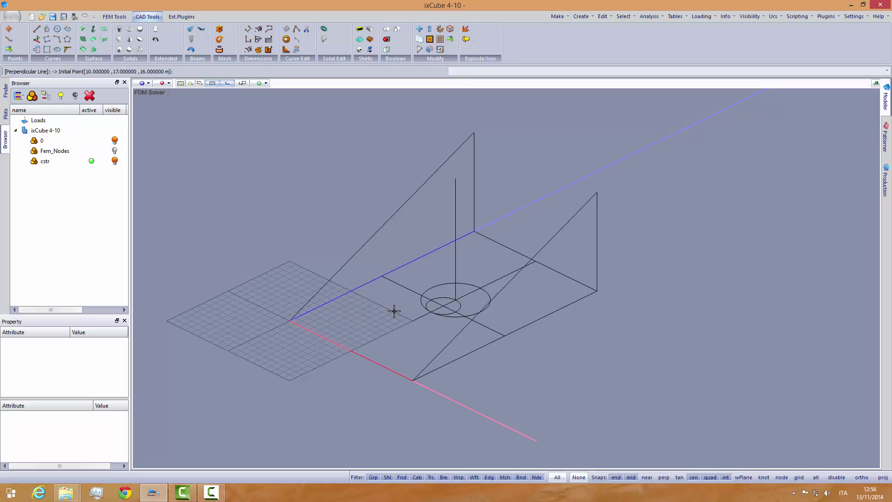
key(Escape)
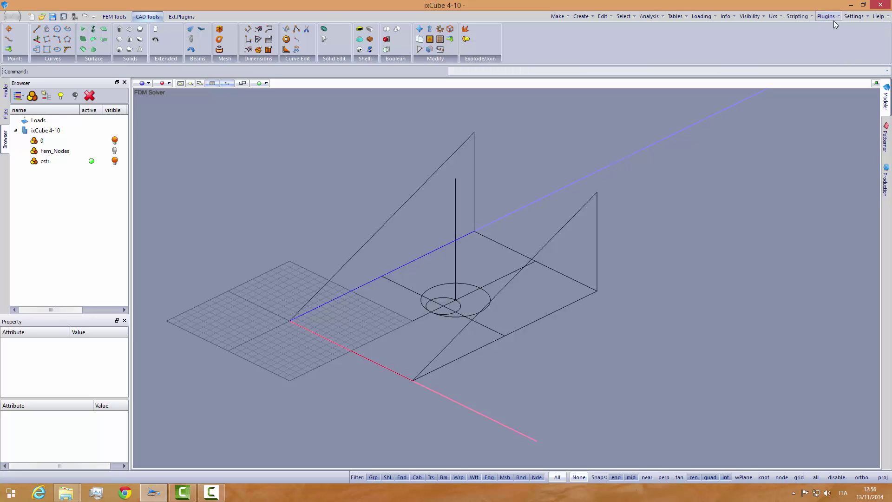
Step: Set a vertical two-point UCS with its origin at corner 0,0,0 and its X axis along the rectangle's long side to 0,30,0
click(774, 18)
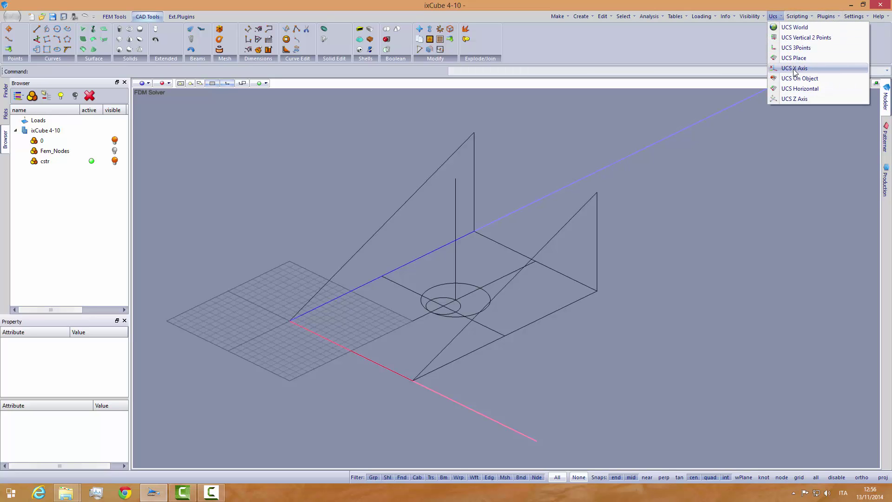
click(796, 38)
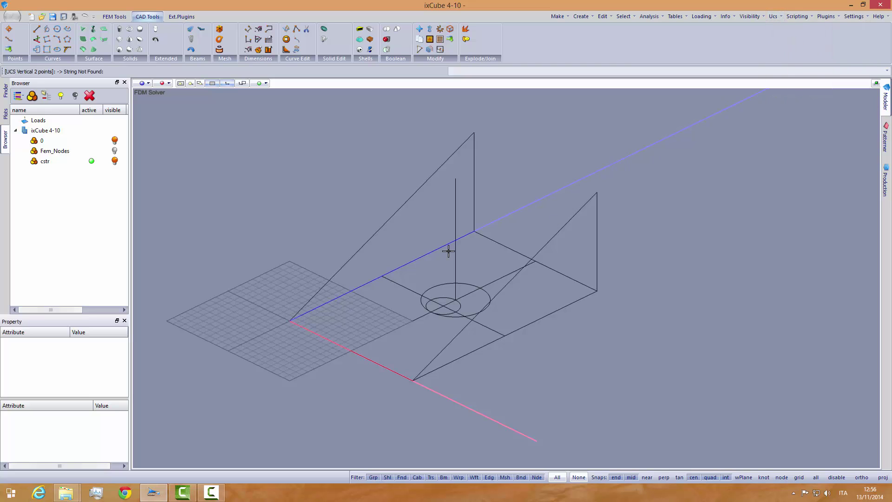
click(290, 321)
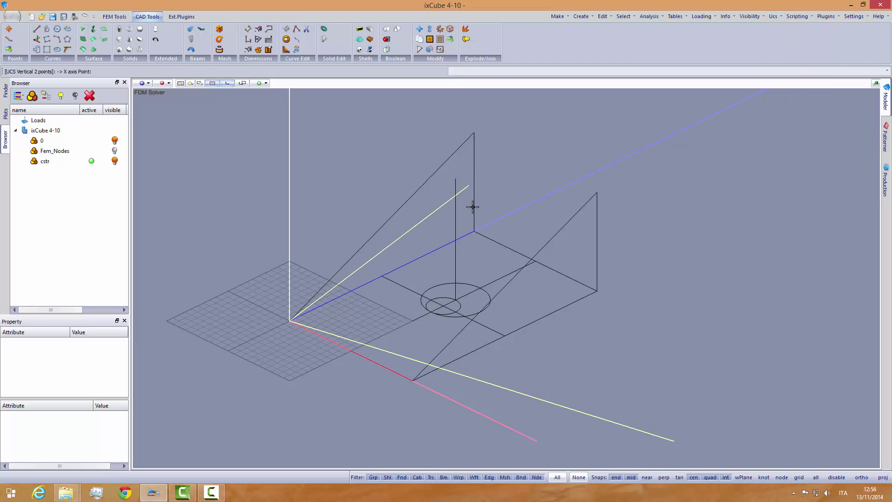
click(474, 232)
middle_drag(375, 306, 365, 305)
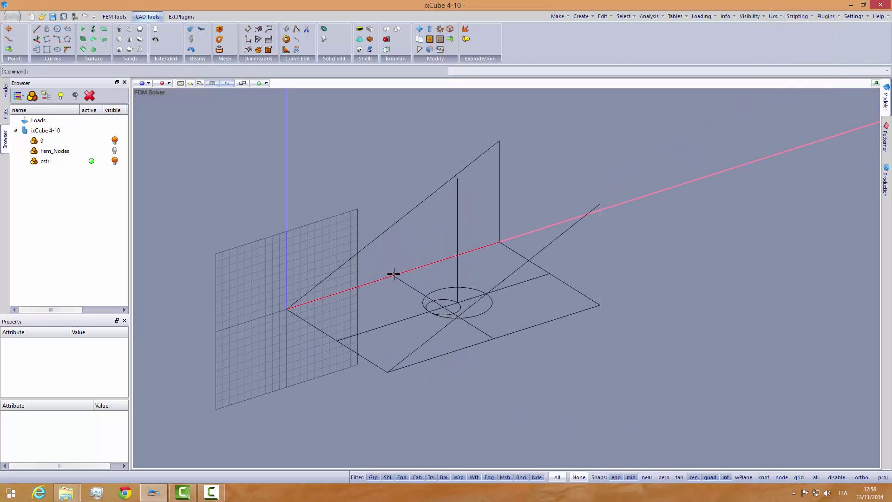
Step: Draw a Start End On arc from the top of the vertical line at 0,30 to the origin, bulging slightly above the sloping line
scroll(393, 267, up, 1)
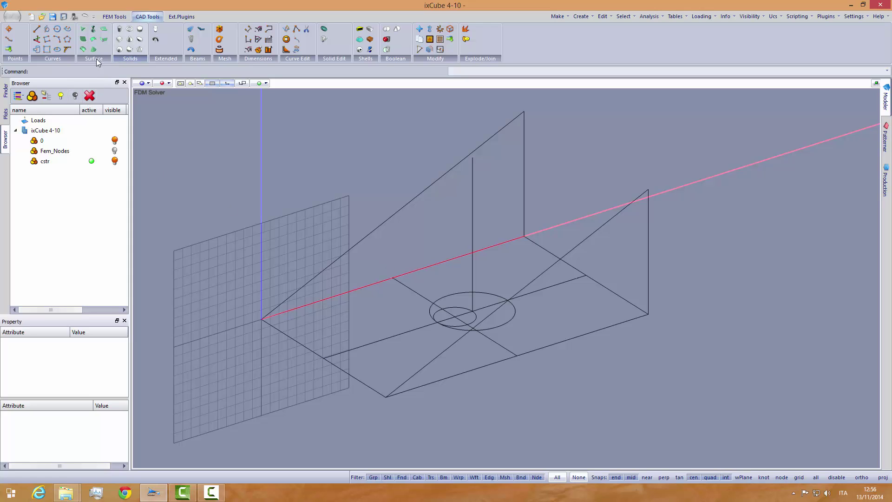
click(58, 40)
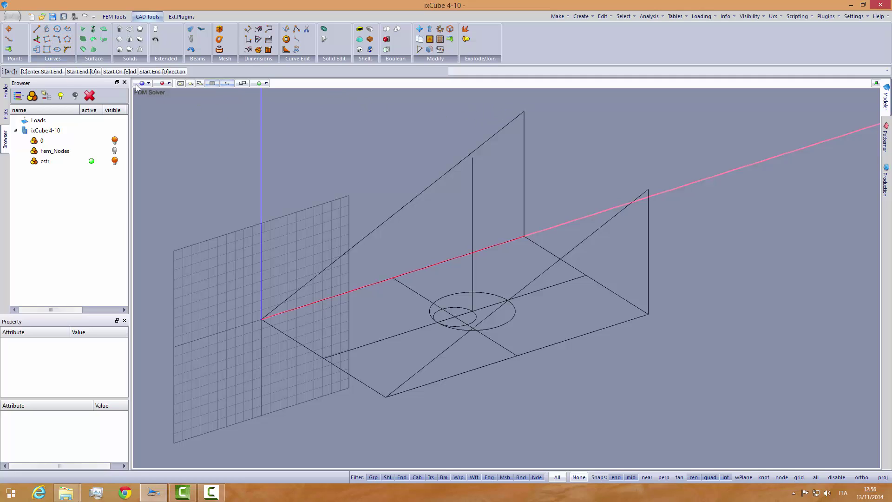
click(84, 71)
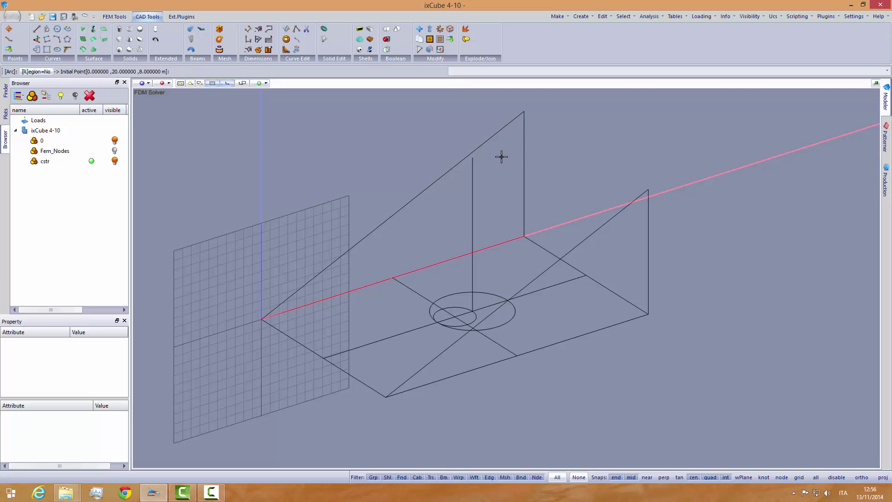
click(523, 113)
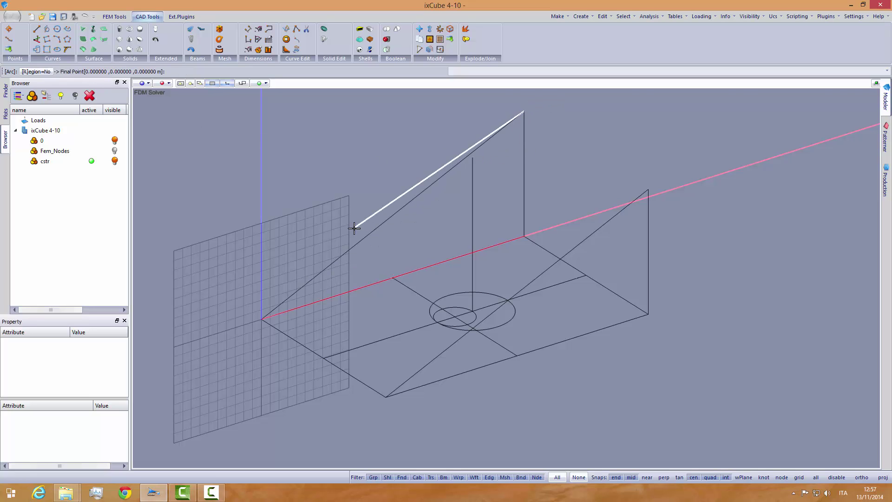
click(262, 318)
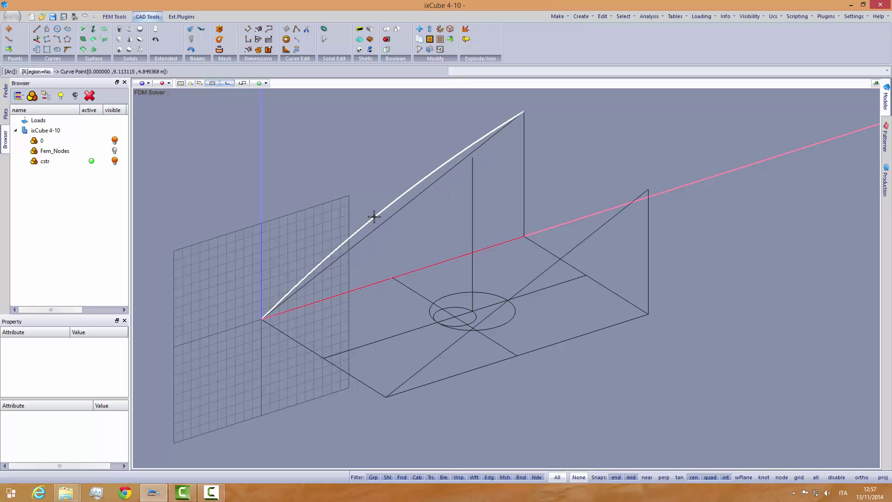
click(374, 213)
Step: Copy the arc from the top of its vertical line to the top of the other vertical line
mouse_move(373, 286)
middle_down()
mouse_move(356, 271)
mouse_move(371, 279)
middle_up()
click(421, 49)
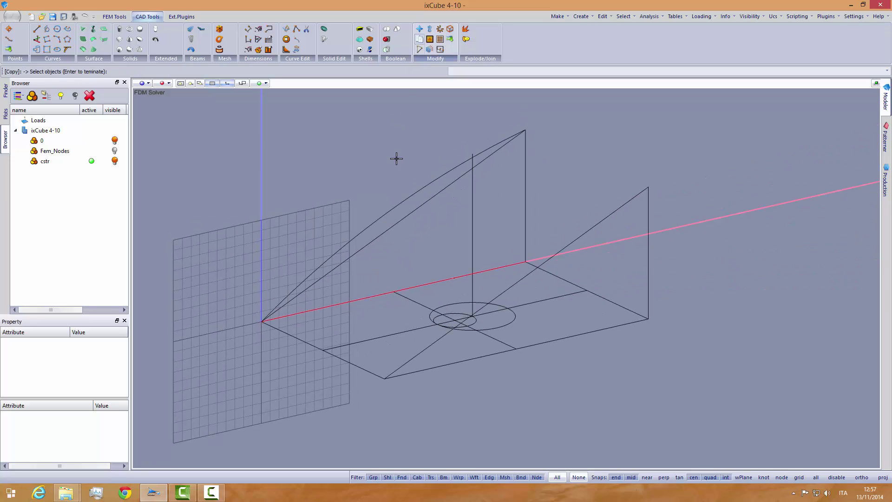
click(399, 202)
key(Return)
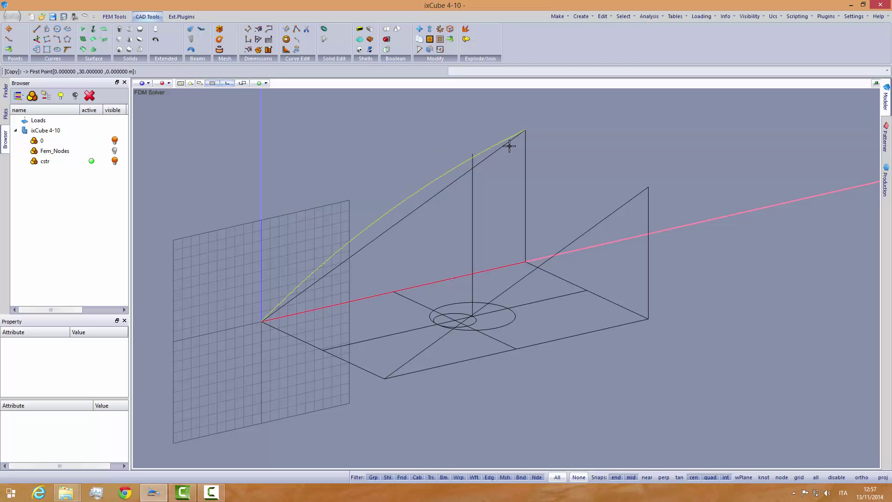
click(525, 130)
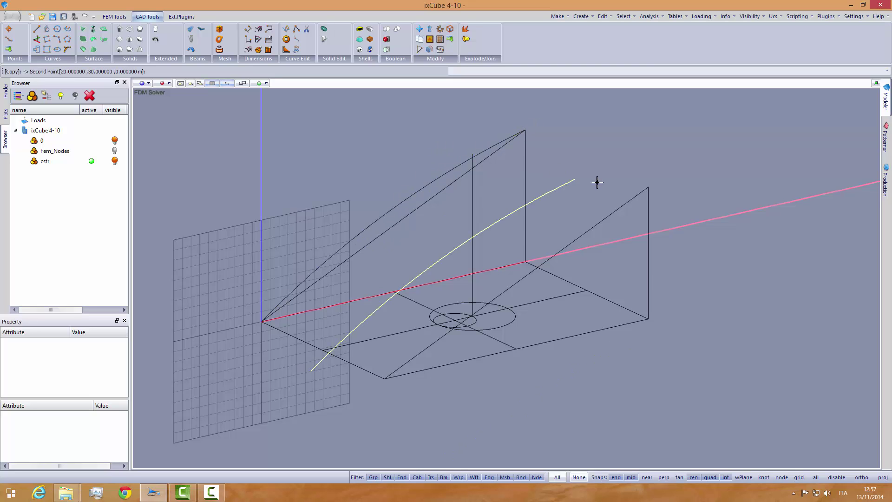
click(653, 199)
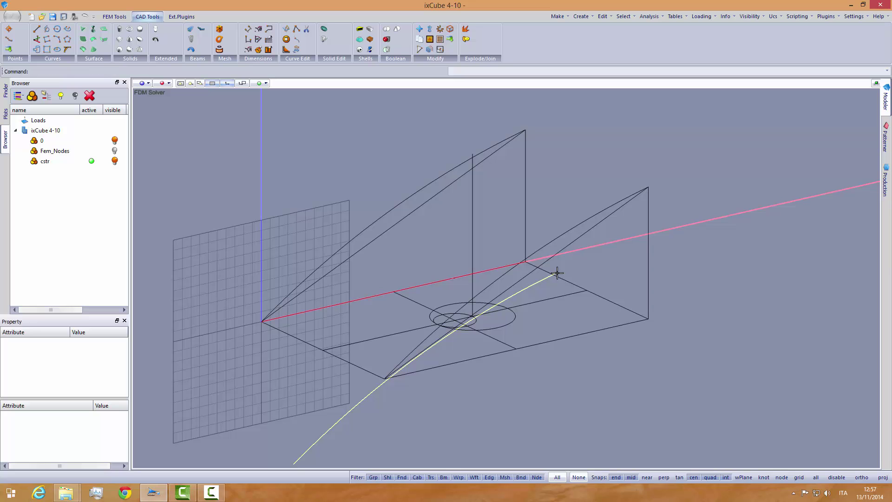
Step: Draw a line joining the top ends of the two vertical lines at the rectangle's rear corners
middle_drag(498, 276, 510, 279)
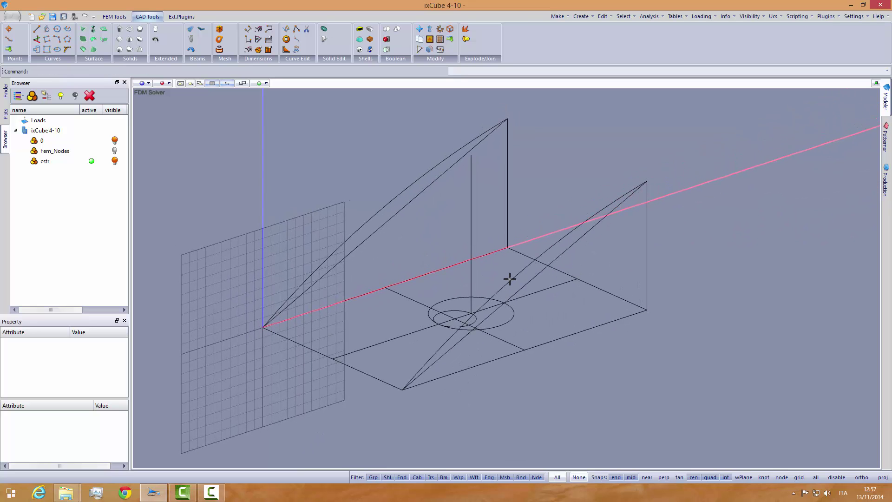
click(37, 29)
click(508, 120)
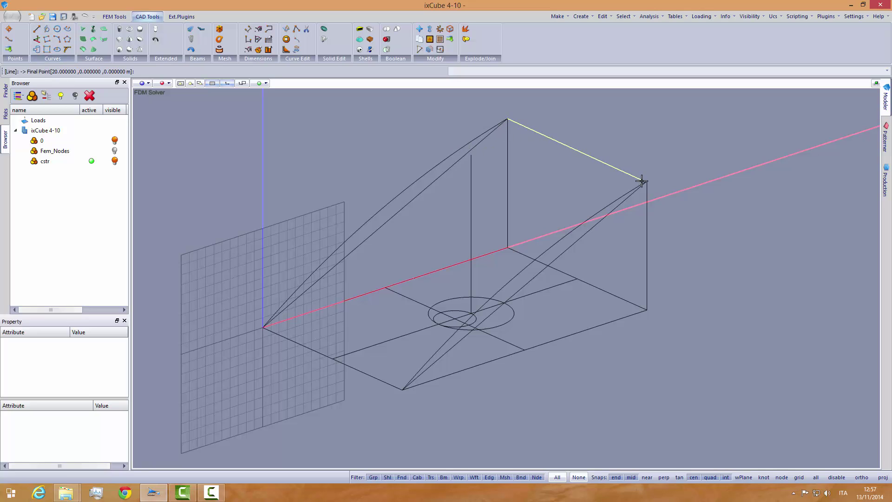
click(646, 181)
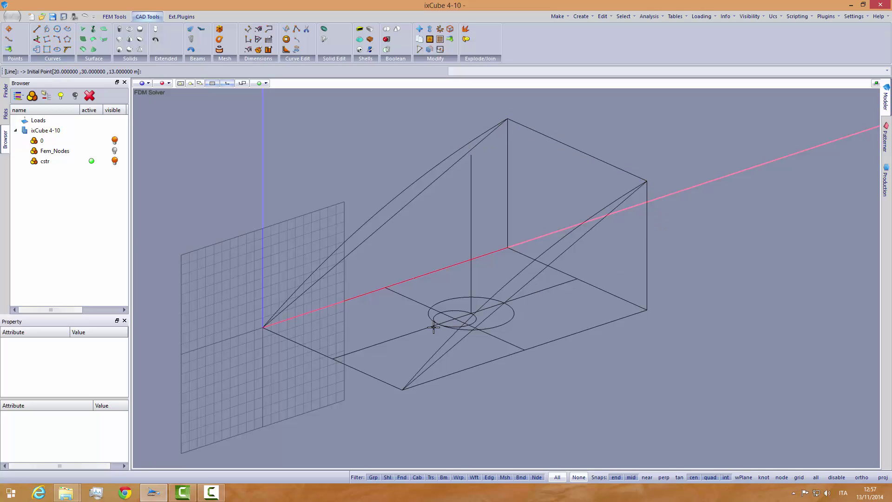
key(Escape)
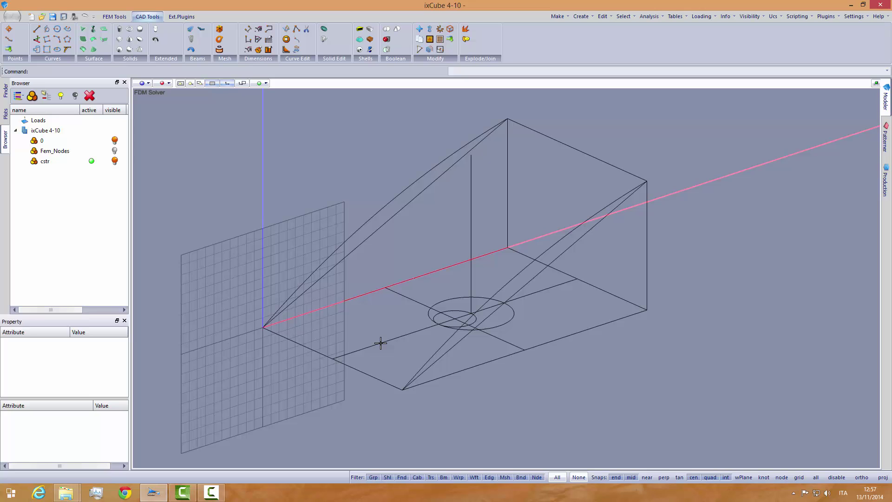
Step: Place the UCS origin at the midpoint of the rectangle's front short edge, where the long centre line begins
click(773, 16)
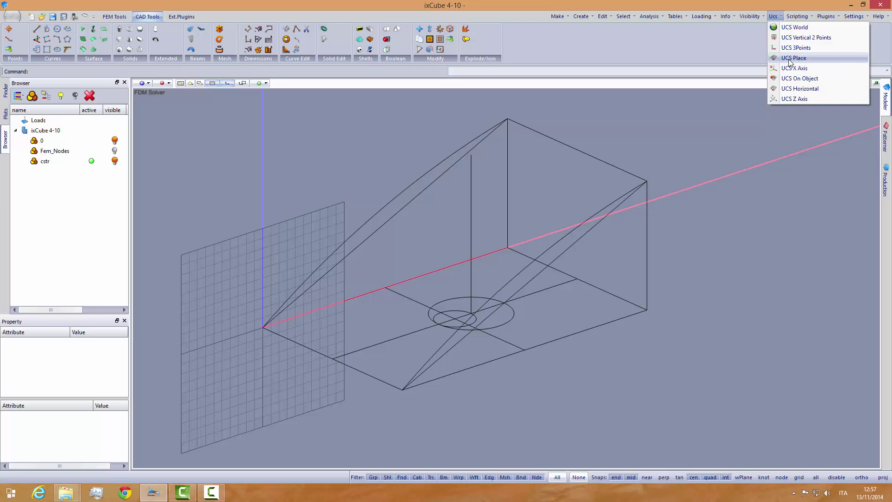
click(794, 58)
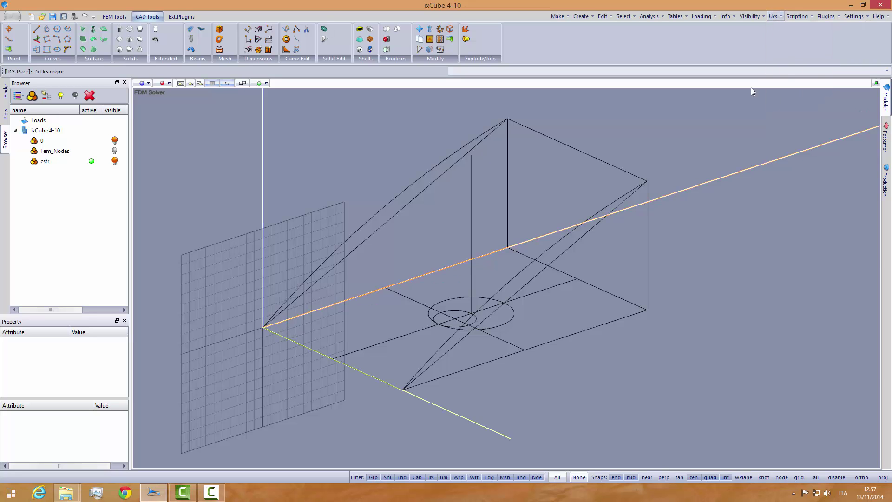
click(333, 359)
mouse_move(322, 371)
middle_down()
mouse_move(300, 358)
mouse_move(310, 375)
middle_up()
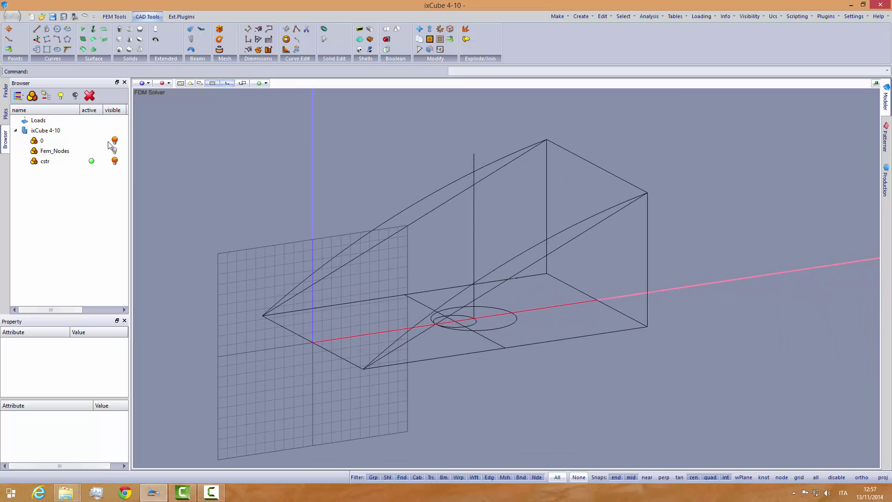
Step: Draw a degree 3 NURBS curve from the midpoint of the rear top line, arching over the tall central vertical line's top, to the UCS origin
click(66, 49)
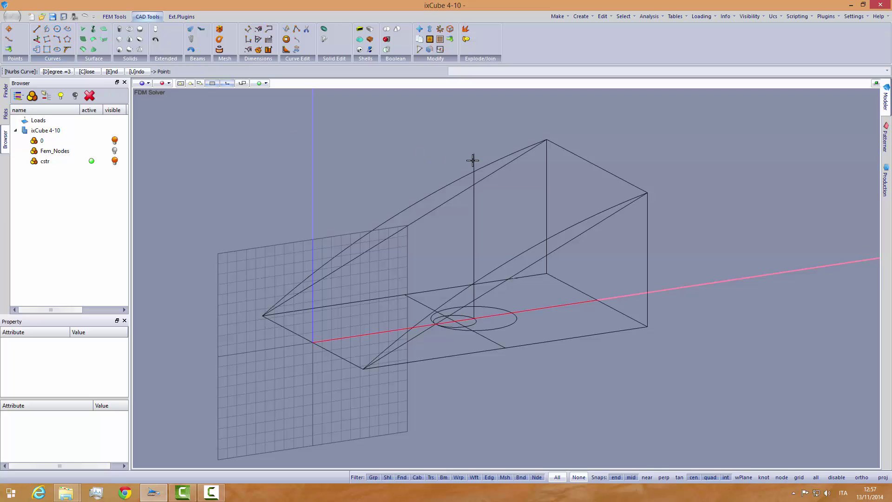
click(599, 166)
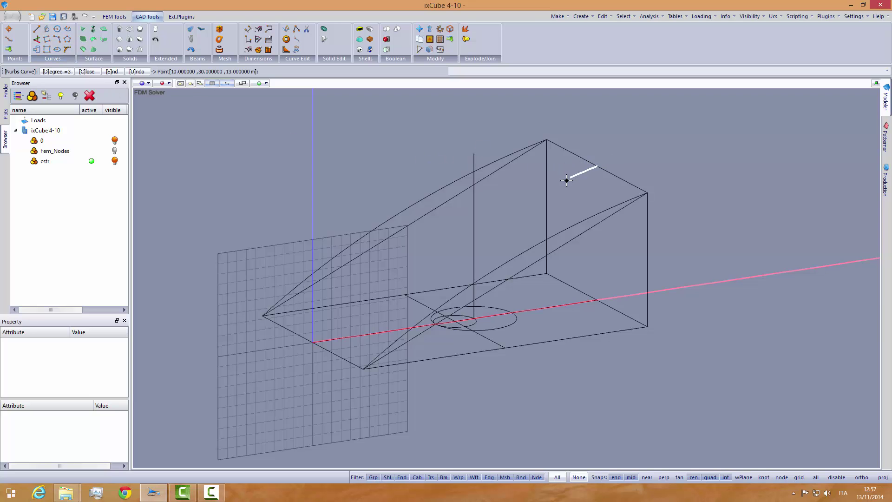
middle_drag(567, 179, 532, 163)
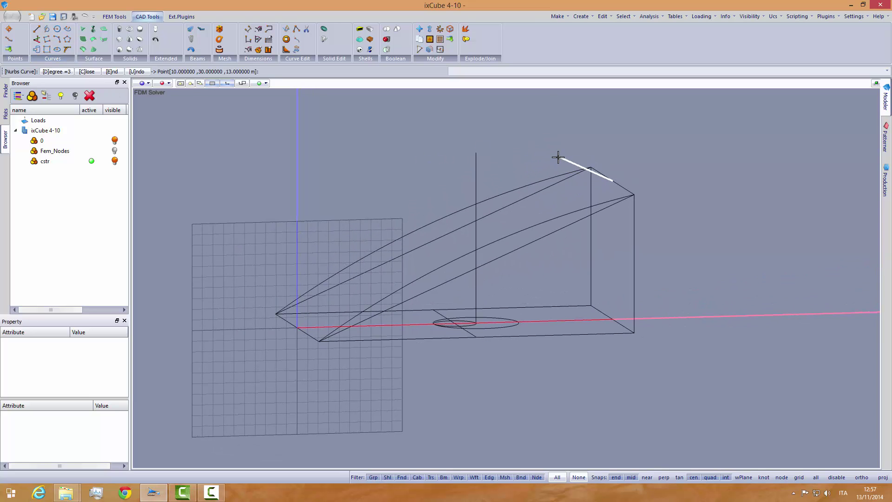
click(557, 157)
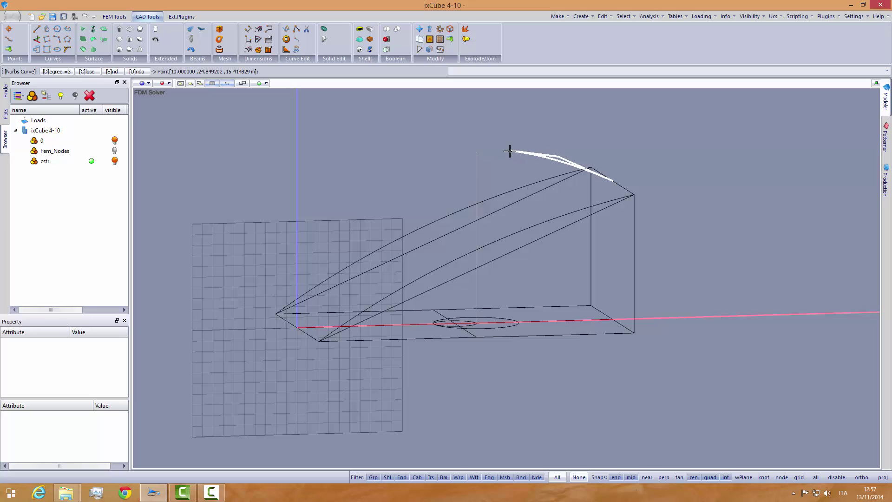
click(475, 153)
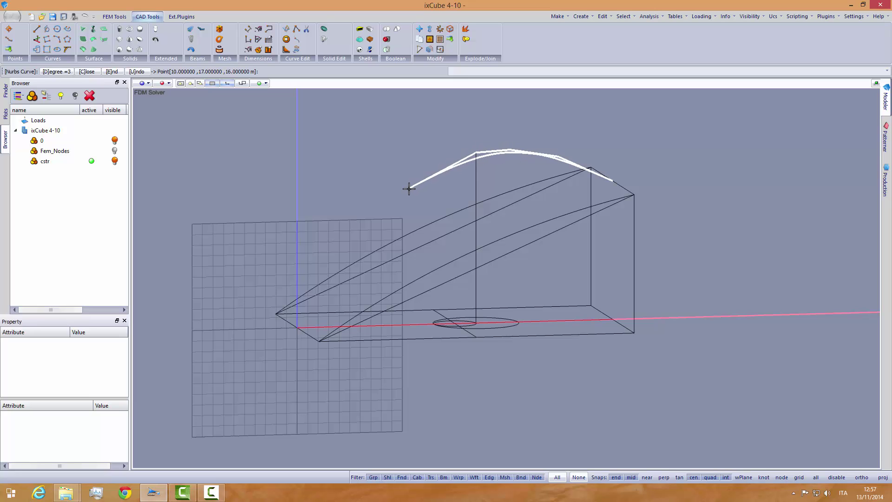
click(335, 243)
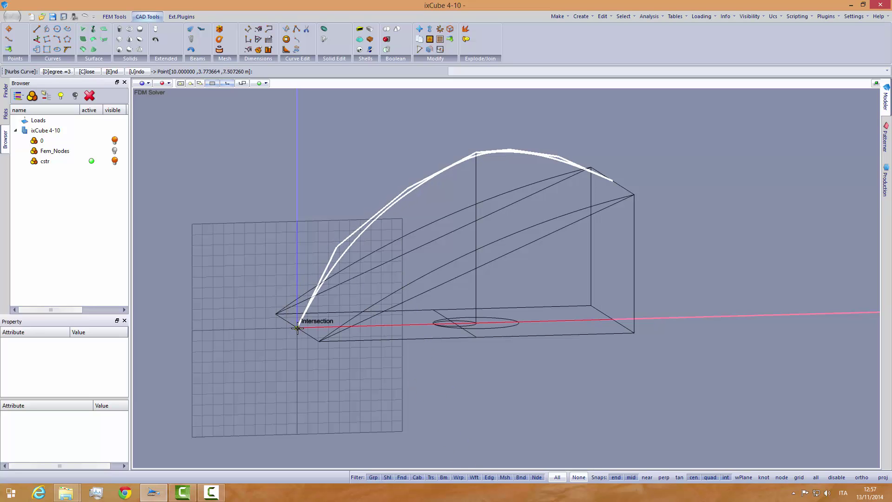
click(297, 326)
middle_drag(291, 359, 322, 336)
key(Return)
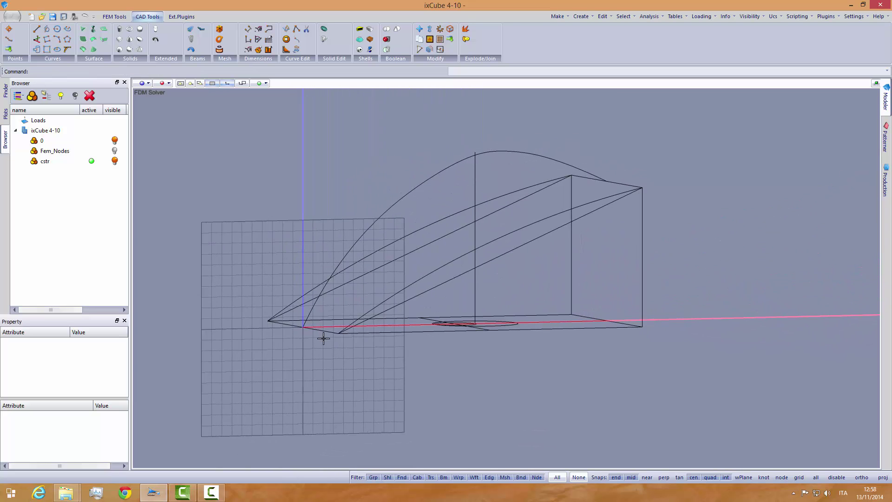
Step: Move the NURBS curve's control point in front of the central vertical line slightly forward to fill out the curve's front slope
click(404, 196)
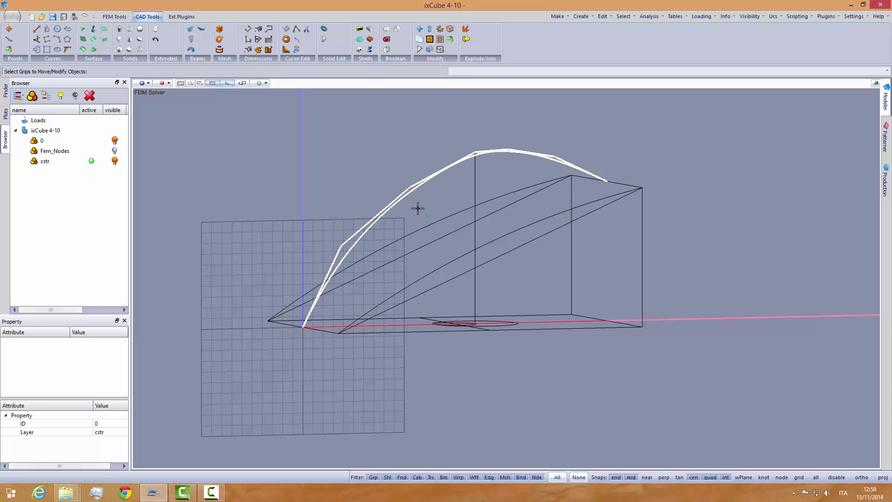
key(Escape)
scroll(430, 205, up, 5)
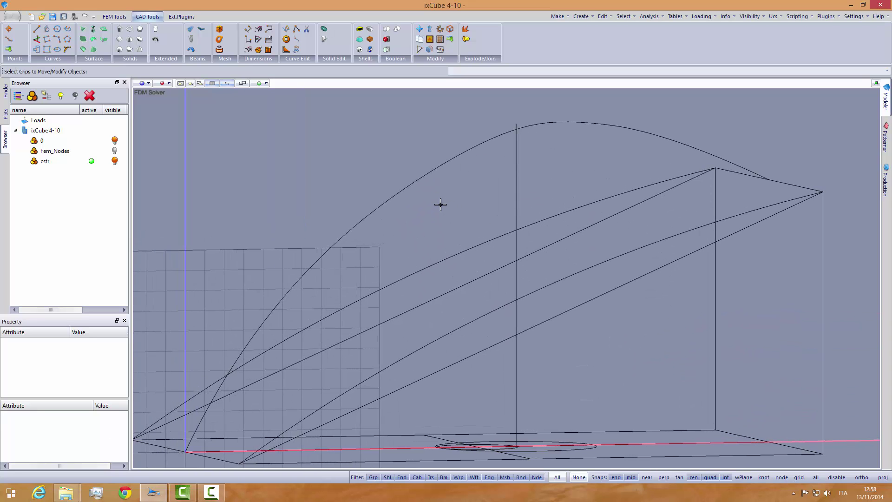
click(399, 195)
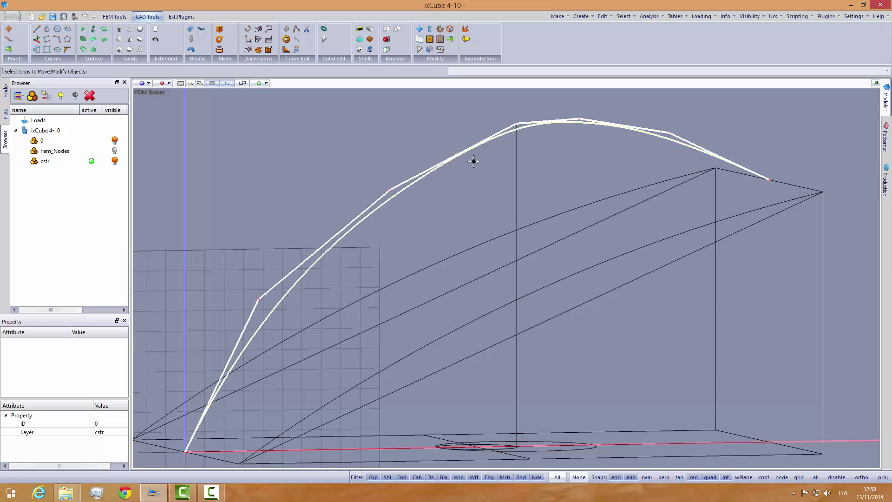
click(389, 188)
key(Escape)
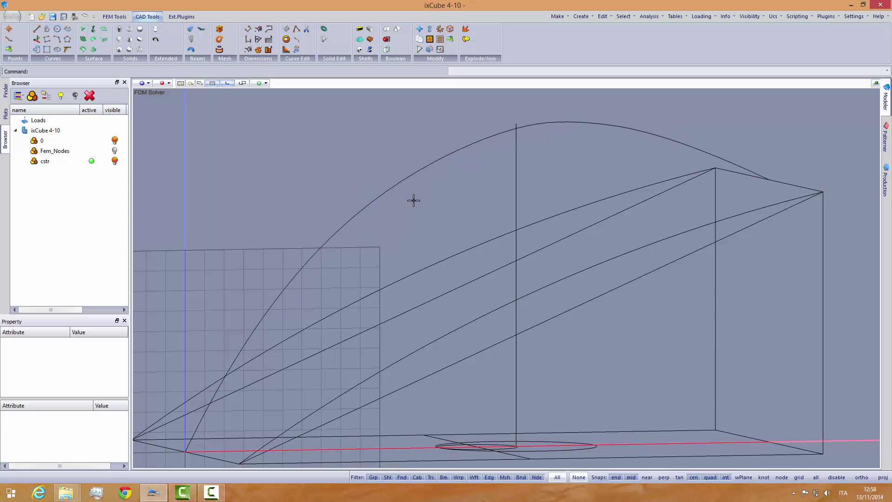
Step: Raise the NURBS control point at the central vertical line's top slightly and shift the two control points behind it rearward to smooth the crest
click(568, 125)
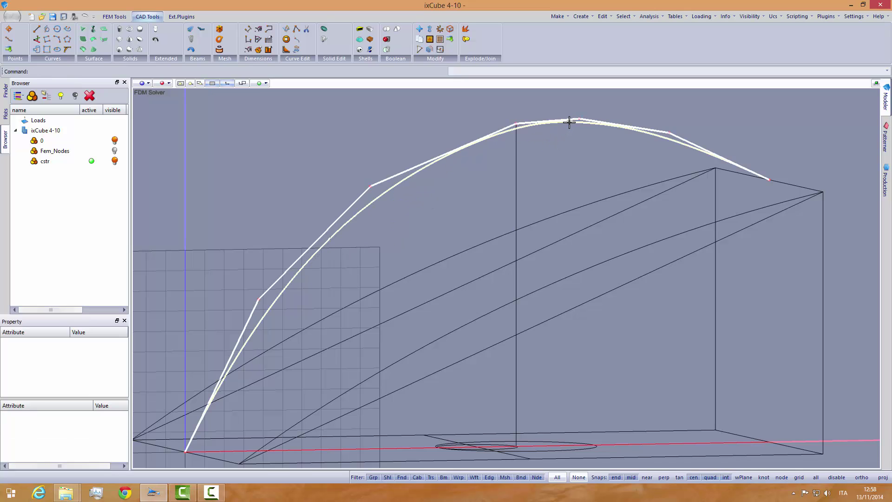
click(580, 119)
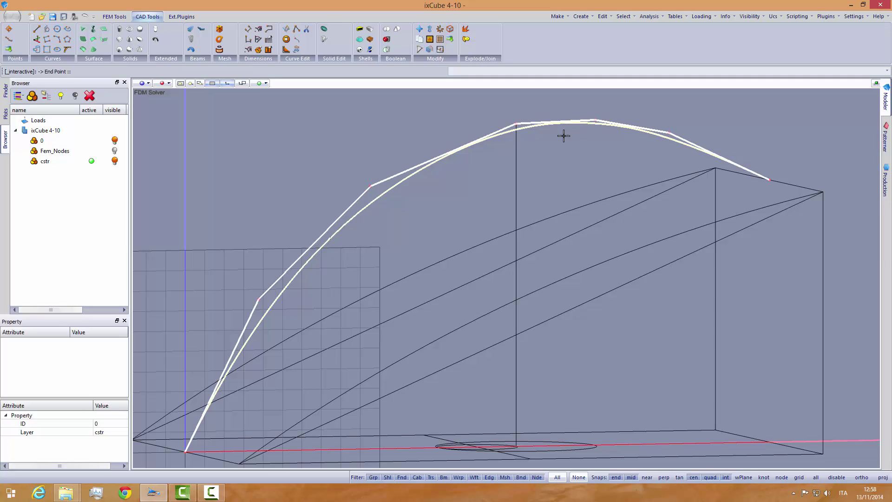
click(517, 123)
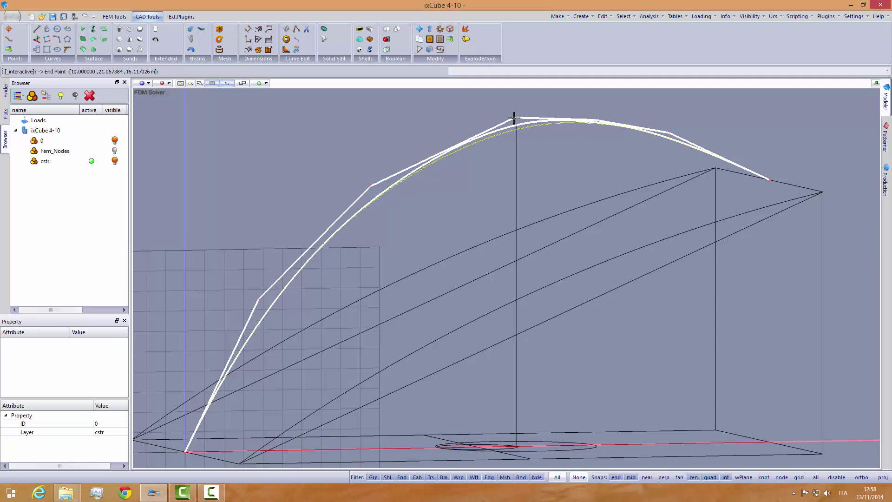
key(Escape)
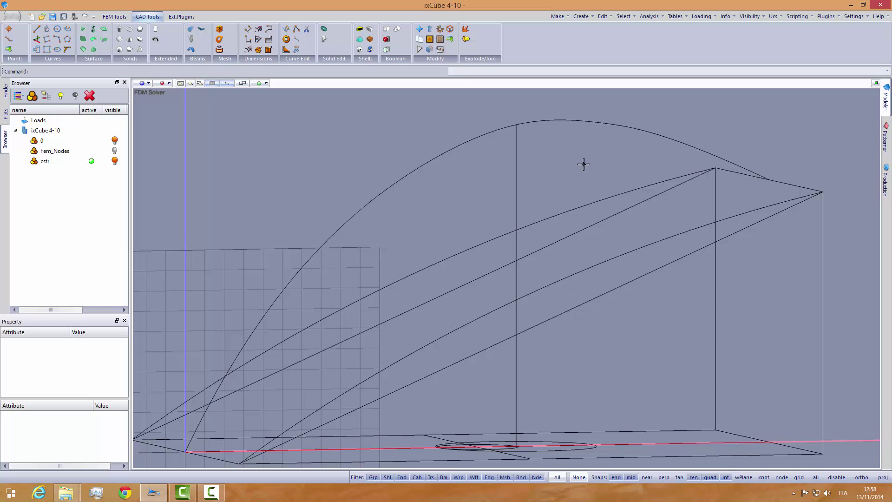
click(610, 125)
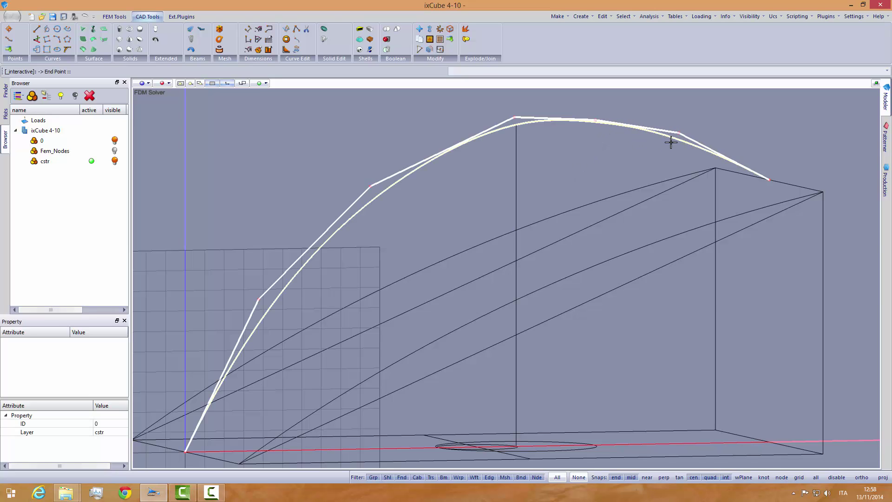
key(Escape)
Step: Reset the coordinate system to UCS World
middle_drag(434, 235, 476, 283)
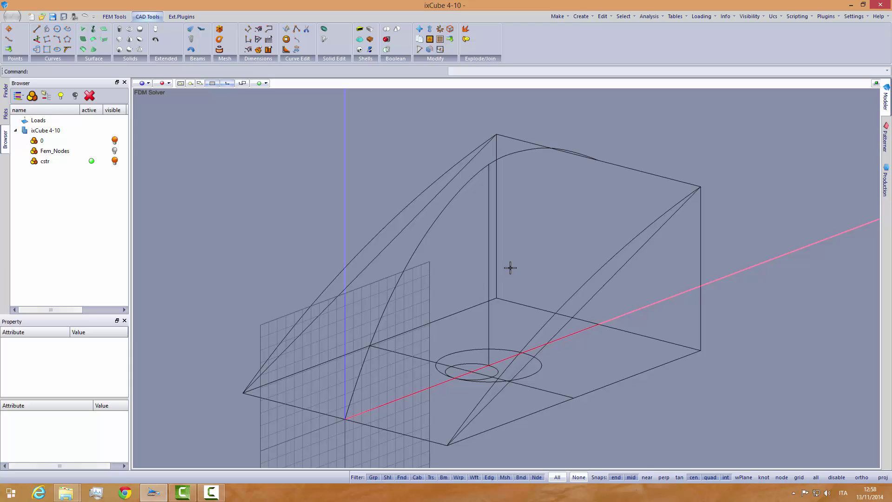
click(773, 16)
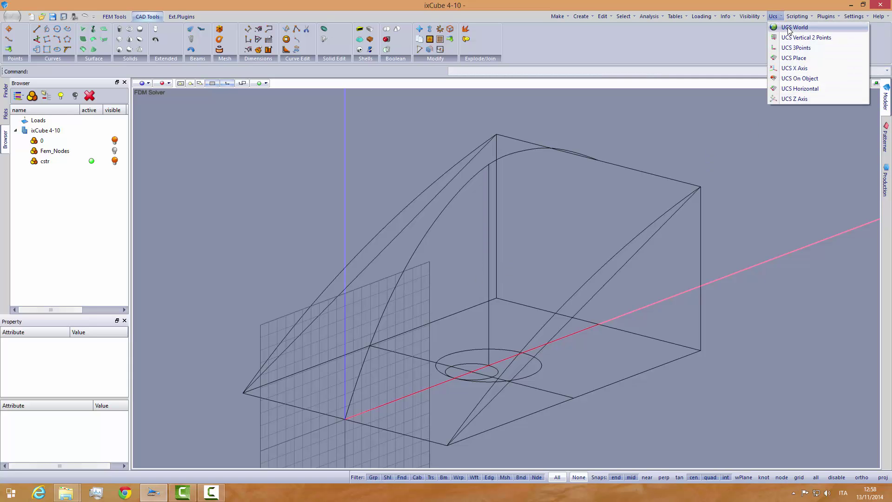
click(789, 28)
Step: Draw a Major Rad - Minor Rad ellipse centred on the central vertical line's foot, its major radius reaching the circles' front contact point, narrower than the large circle
middle_drag(581, 246, 428, 321)
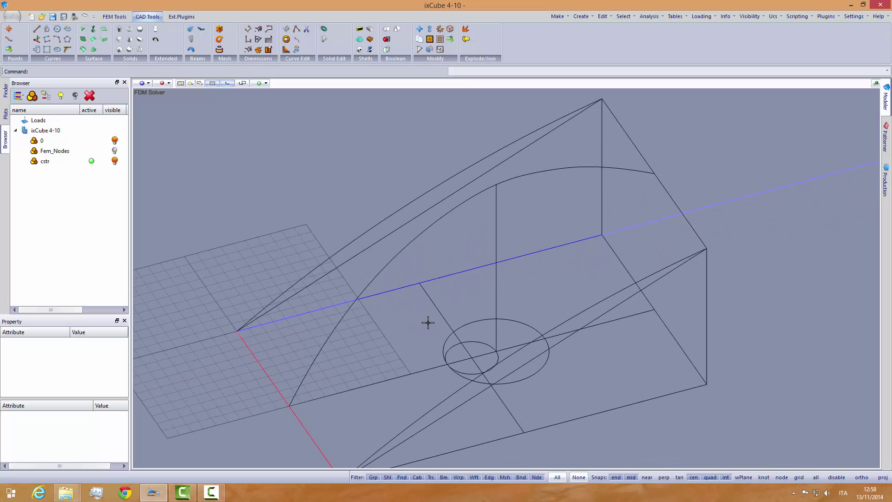
scroll(491, 369, up, 2)
scroll(502, 364, up, 2)
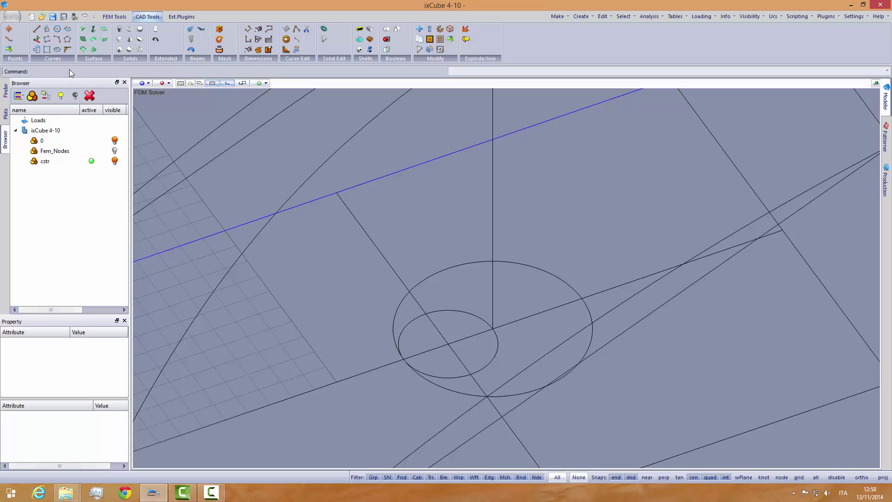
click(56, 50)
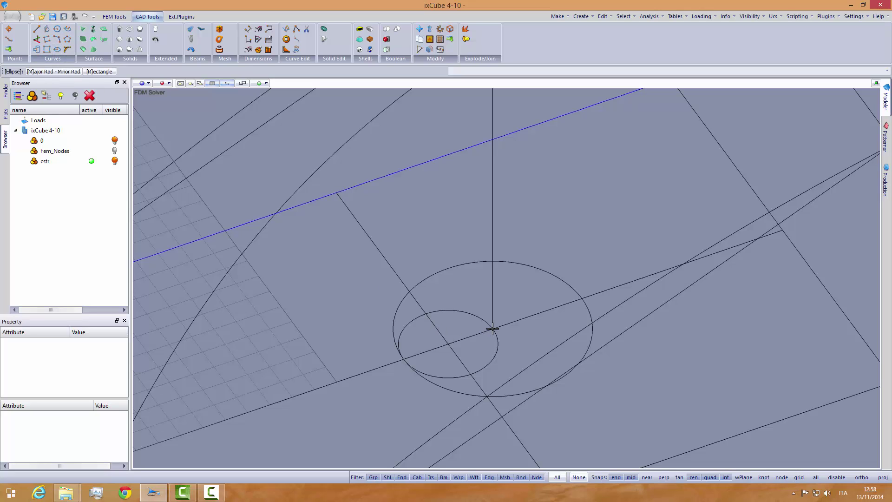
click(70, 72)
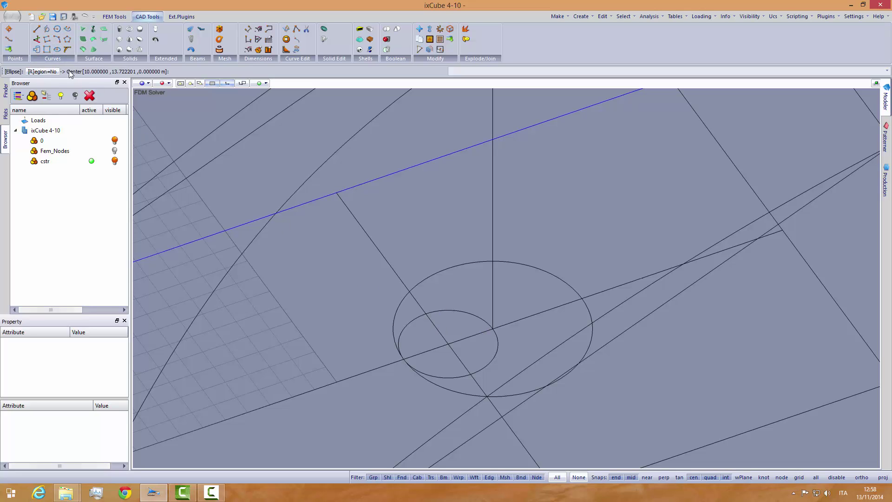
click(494, 328)
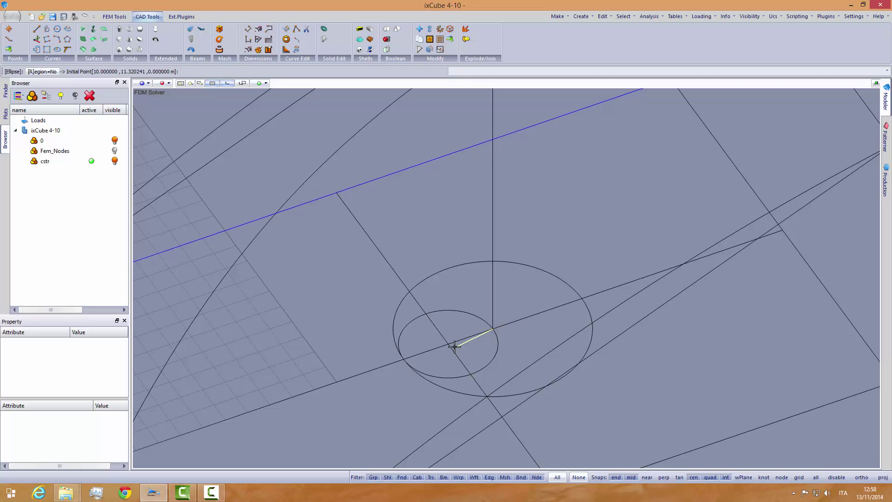
click(404, 360)
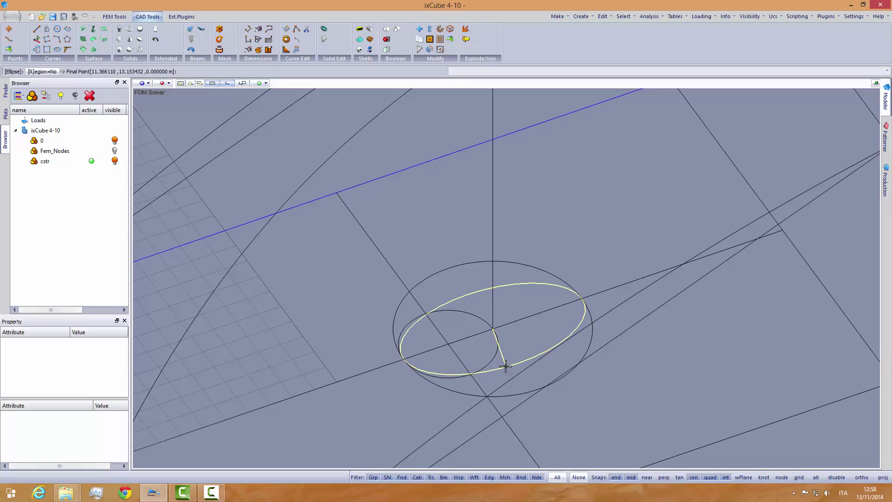
click(505, 365)
scroll(461, 320, down, 3)
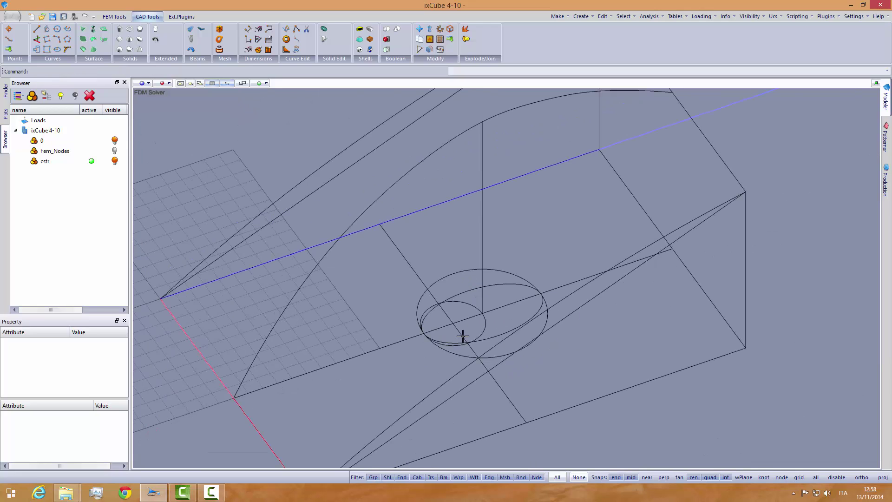
middle_drag(463, 335, 491, 316)
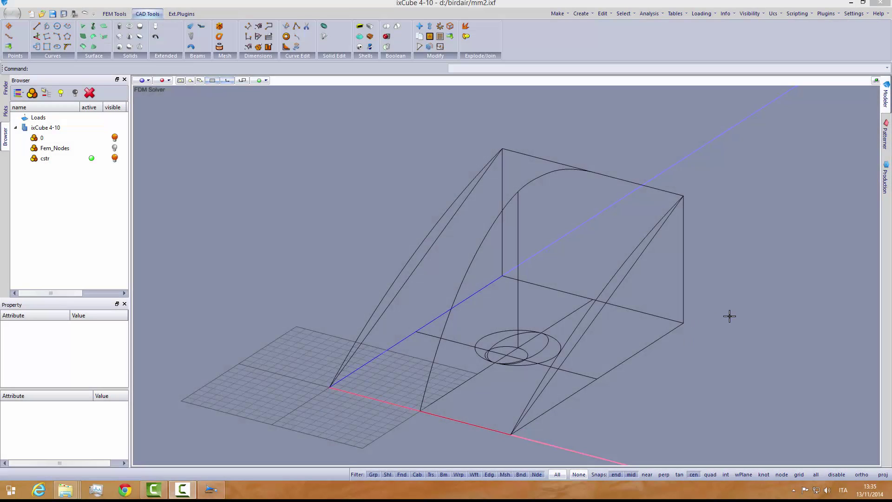
Step: Create a Sweep on Rails surface along the rear top line, using the first side arc, the central NURBS curve and the other side arc as profiles
middle_drag(611, 319, 550, 304)
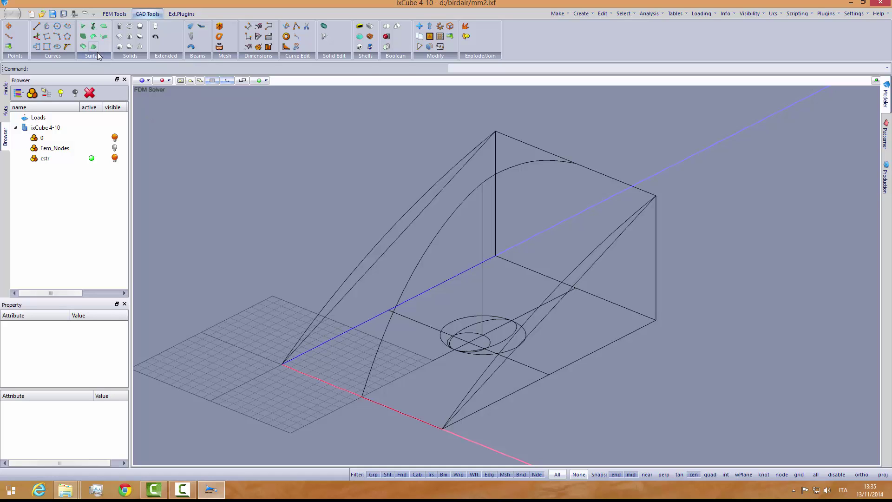
click(94, 36)
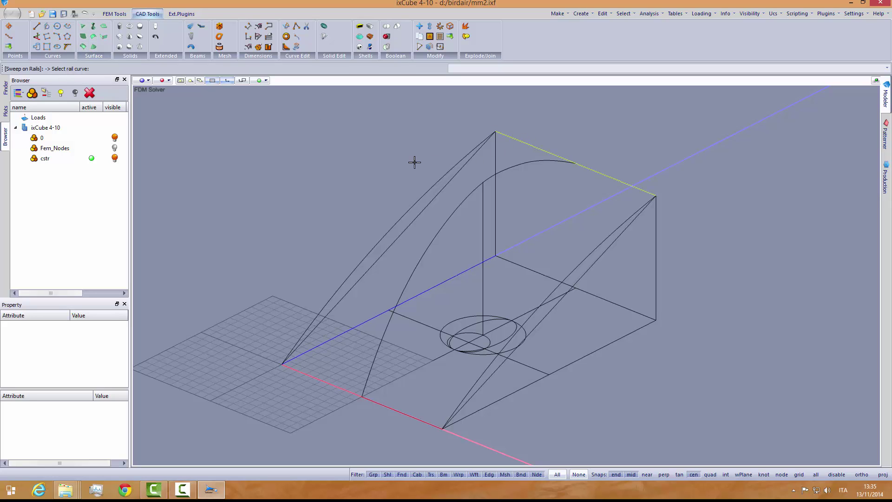
right_click(399, 160)
click(432, 186)
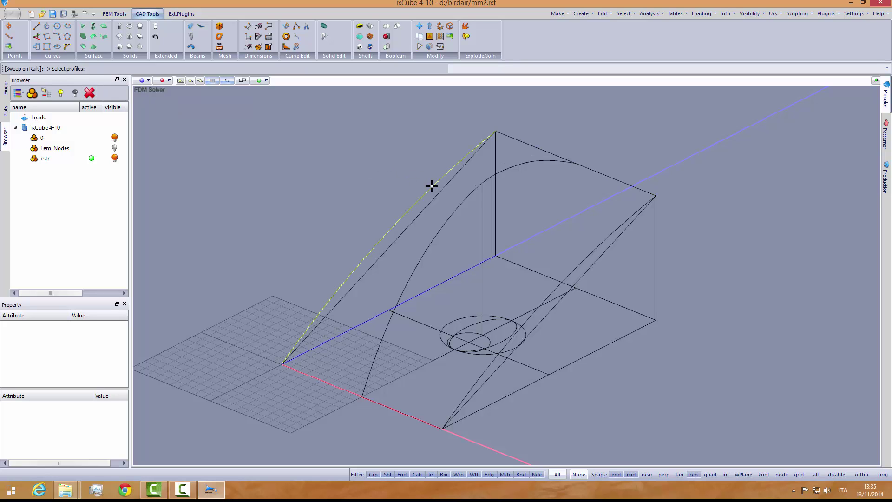
click(521, 164)
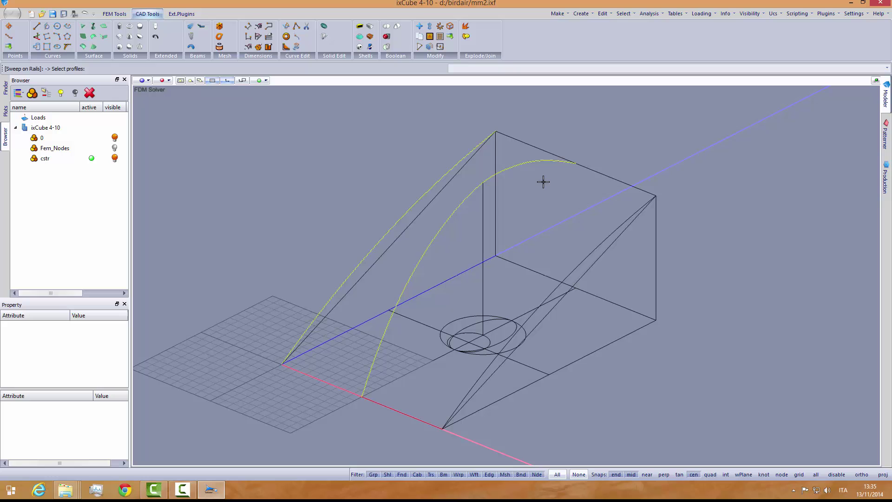
click(612, 232)
right_click(563, 229)
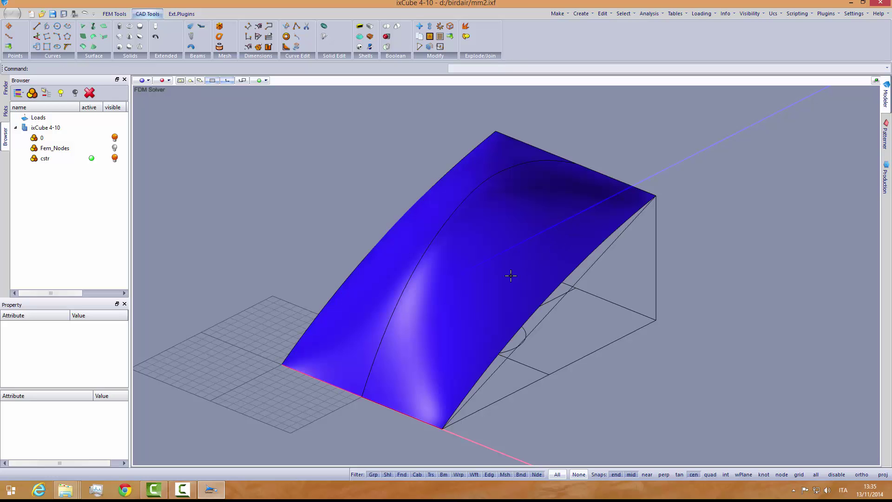
Step: Examine the swept surface and the ellipse beneath it from several sides and close up
middle_drag(426, 298, 397, 285)
click(522, 256)
click(334, 273)
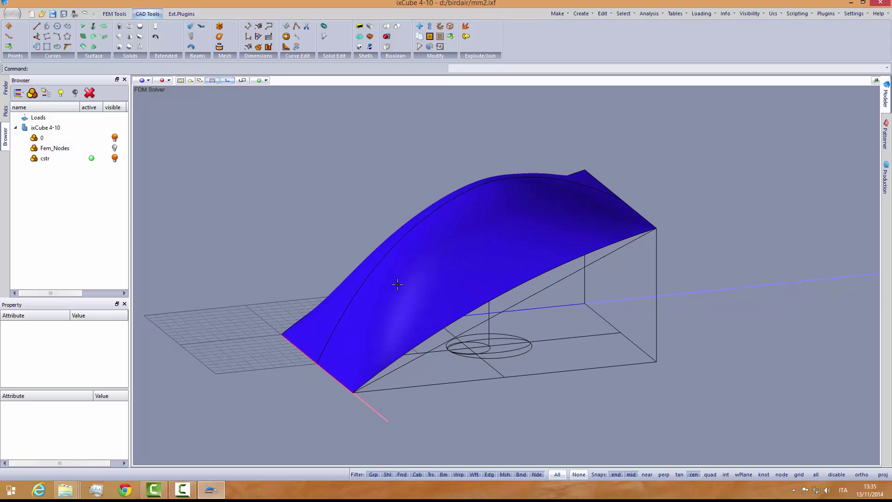
scroll(462, 326, up, 2)
scroll(481, 340, up, 4)
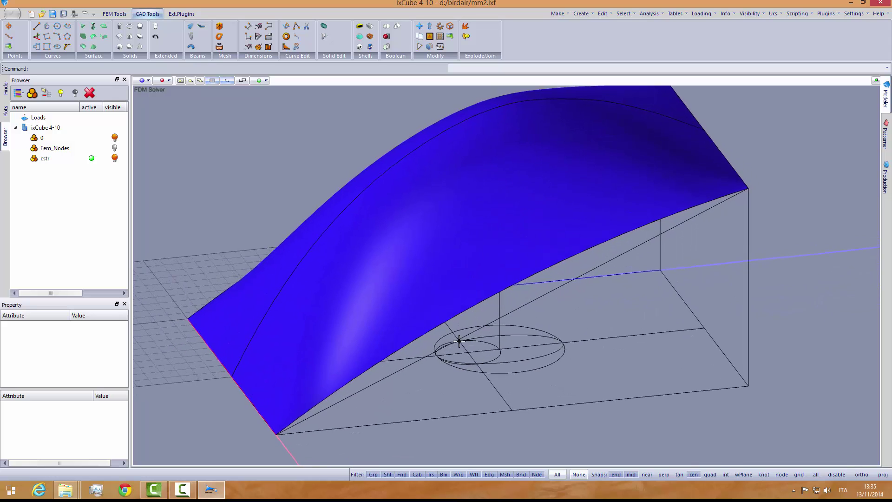
scroll(507, 359, up, 1)
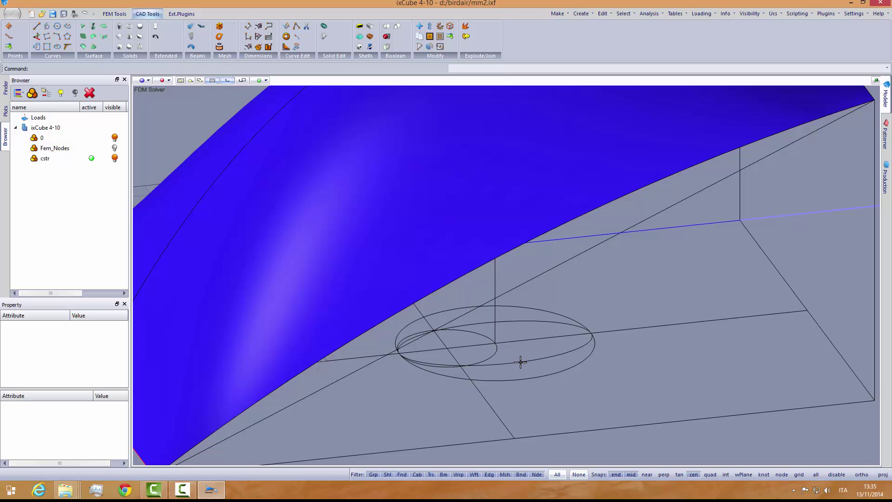
click(520, 362)
key(Escape)
scroll(509, 355, down, 3)
middle_drag(478, 355, 531, 264)
scroll(530, 264, up, 3)
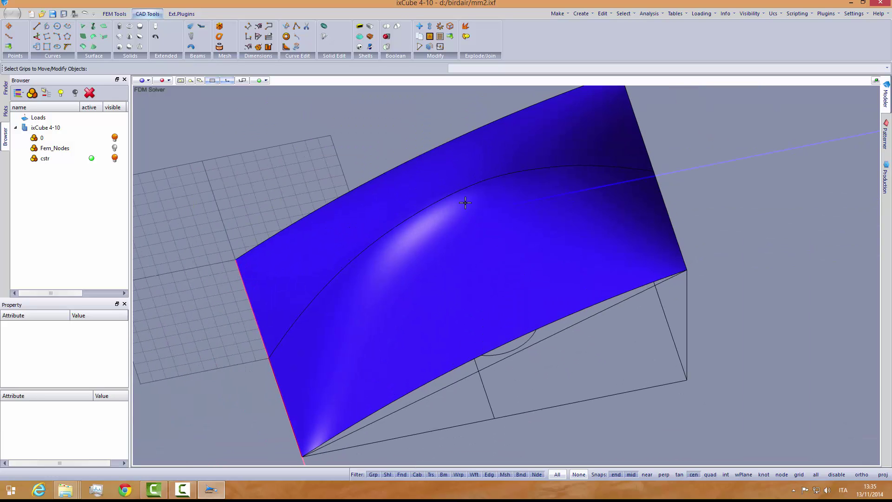
Step: Project the base ellipse onto the swept surface with Project Curves on surface
middle_drag(469, 282, 480, 263)
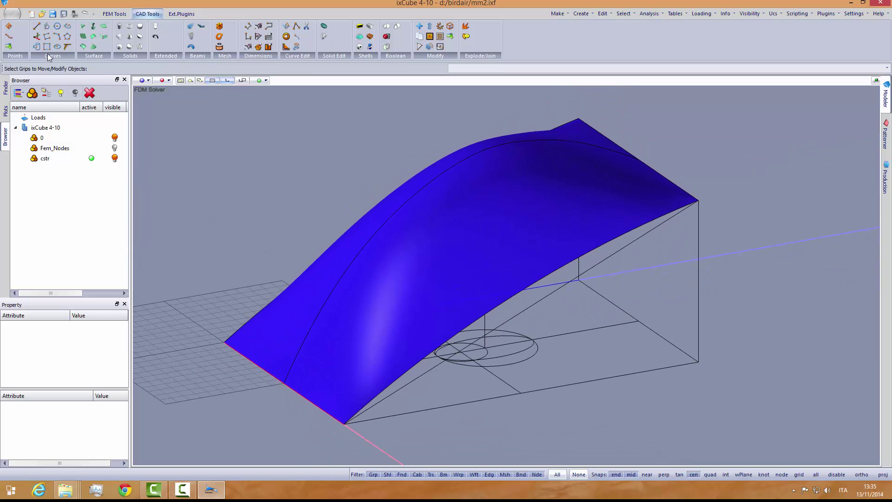
click(48, 26)
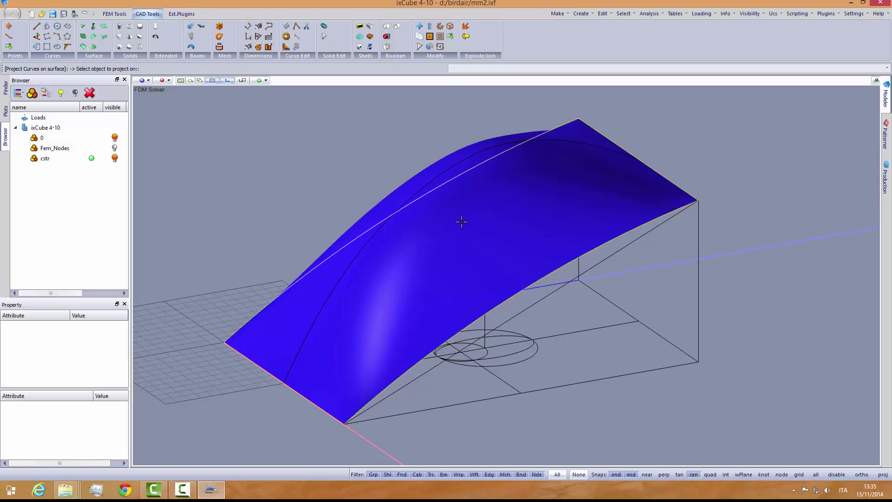
click(497, 249)
scroll(516, 353, up, 3)
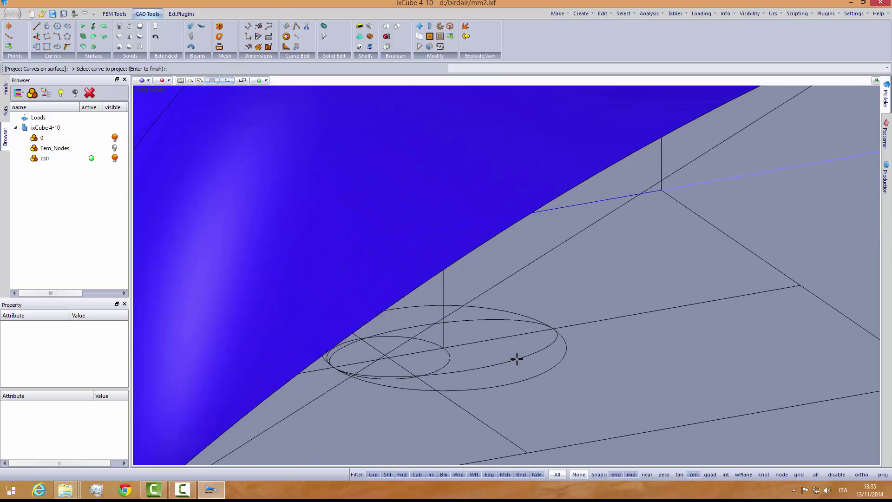
click(517, 359)
key(Return)
scroll(499, 340, down, 3)
middle_drag(478, 293, 354, 326)
middle_drag(485, 285, 332, 310)
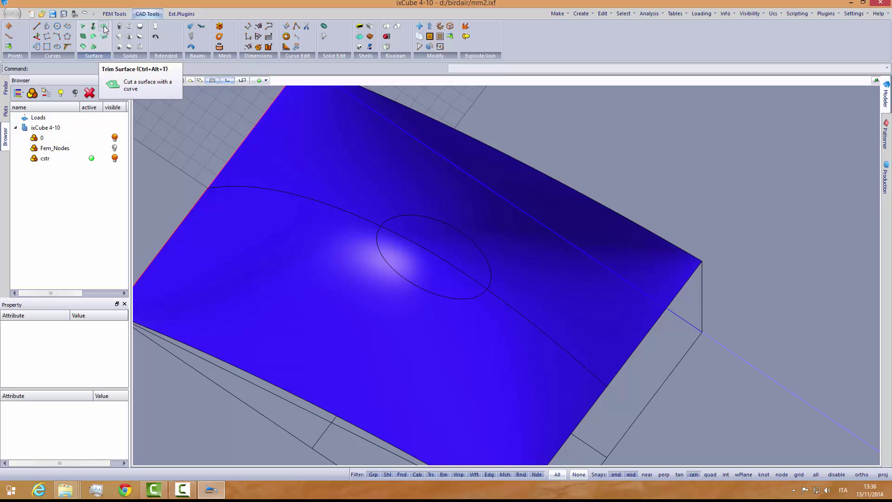
Step: Trim the elliptical opening out of the swept surface using the projected ellipse as cutting curve, and save the model
click(104, 26)
scroll(381, 288, up, 3)
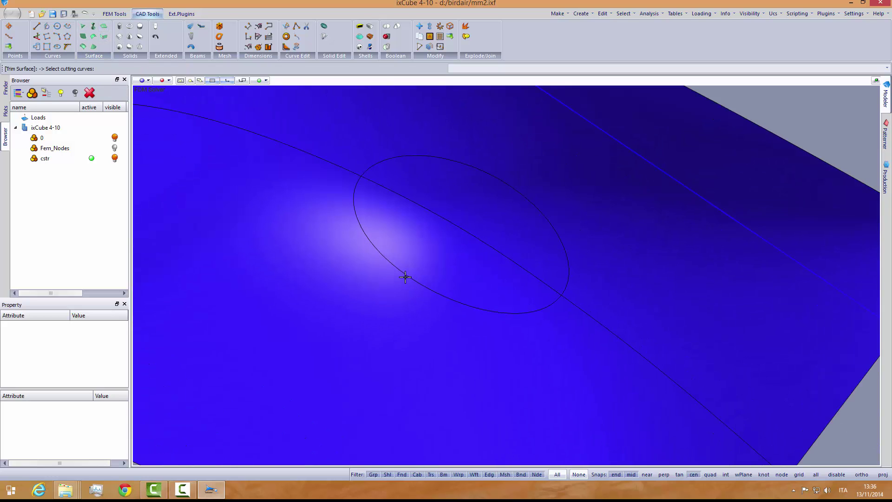
click(405, 275)
right_click(423, 254)
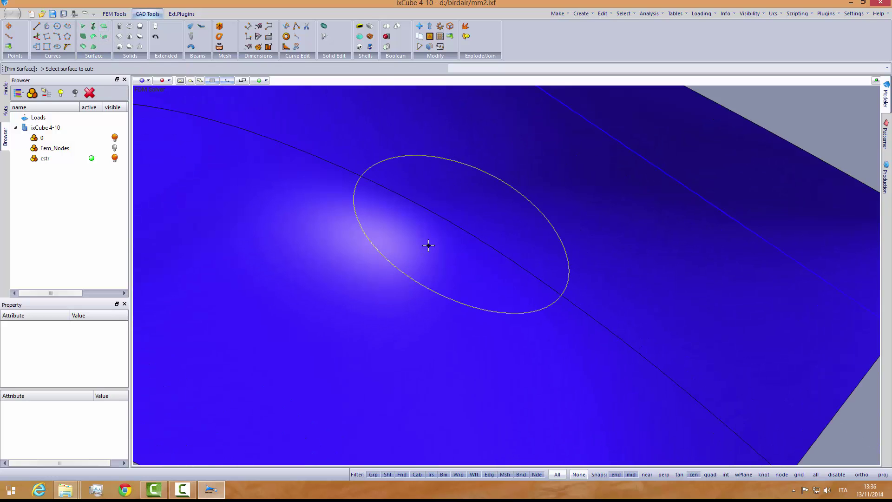
click(429, 245)
scroll(448, 239, down, 3)
middle_drag(367, 289, 447, 263)
click(11, 13)
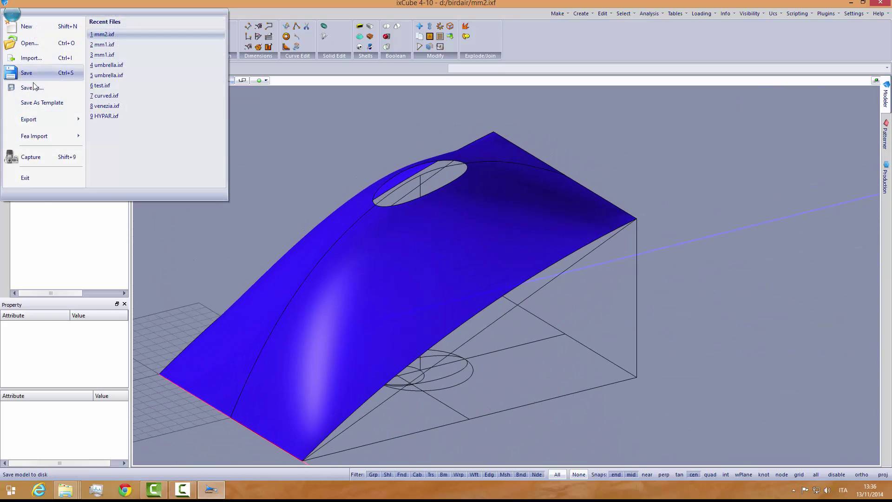
click(31, 77)
middle_drag(325, 259, 378, 251)
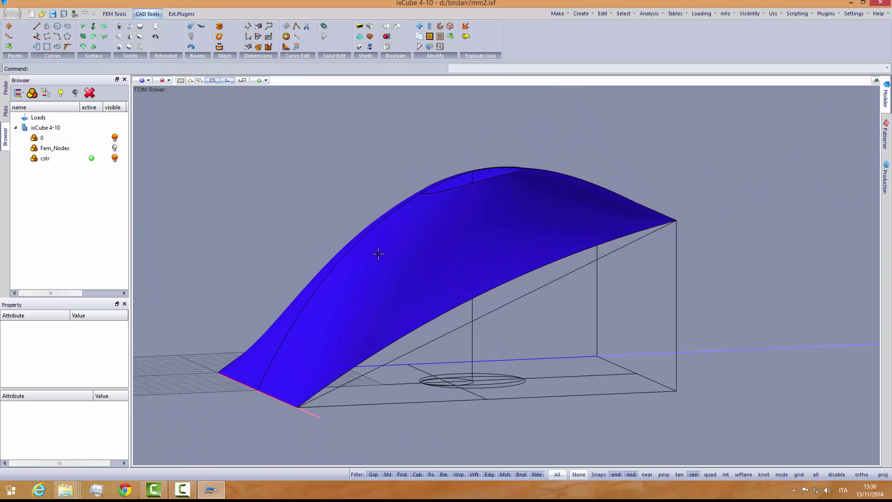
click(379, 251)
click(533, 342)
drag(643, 415, 549, 335)
click(549, 336)
middle_drag(385, 273, 404, 305)
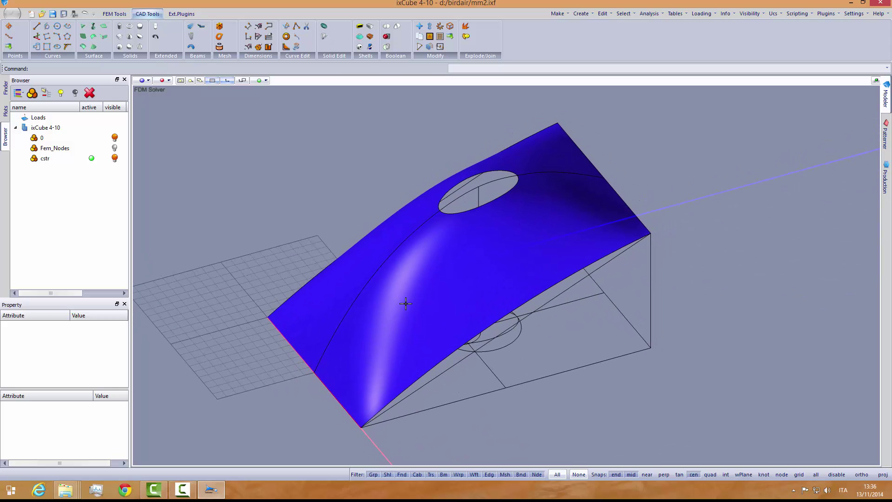
Step: Create a new layer named membrane and make it the active layer
click(32, 94)
double_click(54, 176)
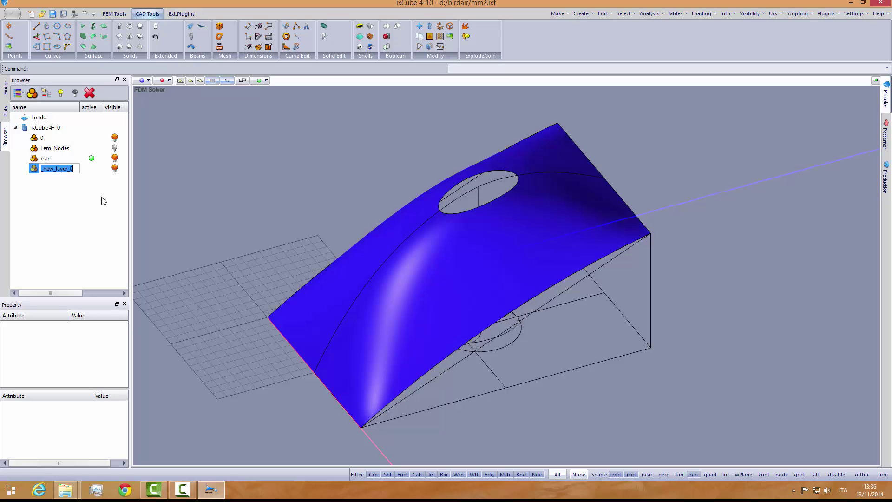
text(membrane)
click(98, 193)
click(91, 169)
click(81, 182)
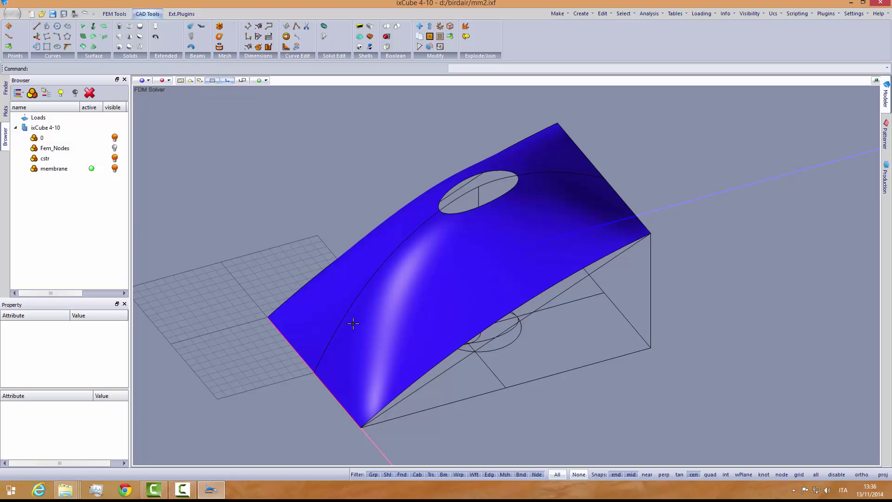
Step: Add a Tenso group under the membrane layer
middle_drag(353, 321, 356, 318)
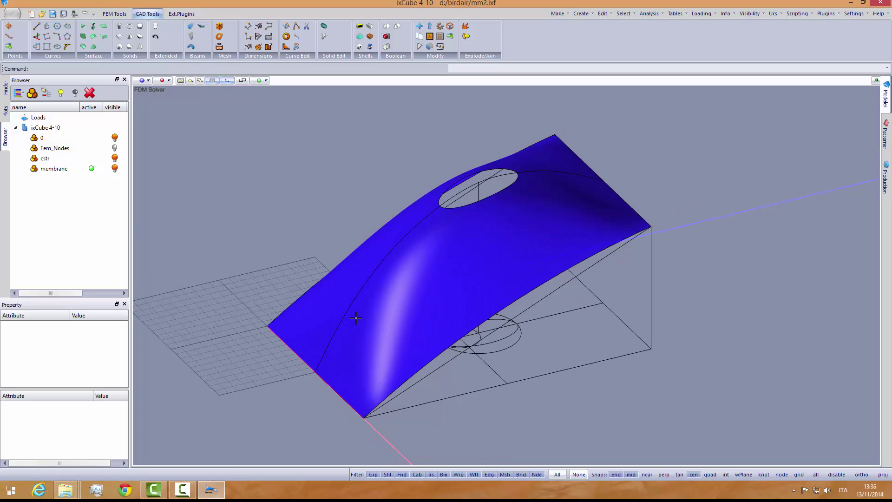
click(45, 93)
click(442, 240)
click(25, 169)
click(46, 180)
click(86, 192)
middle_drag(360, 282, 411, 234)
mouse_move(382, 296)
middle_down()
mouse_move(412, 267)
mouse_move(384, 289)
middle_up()
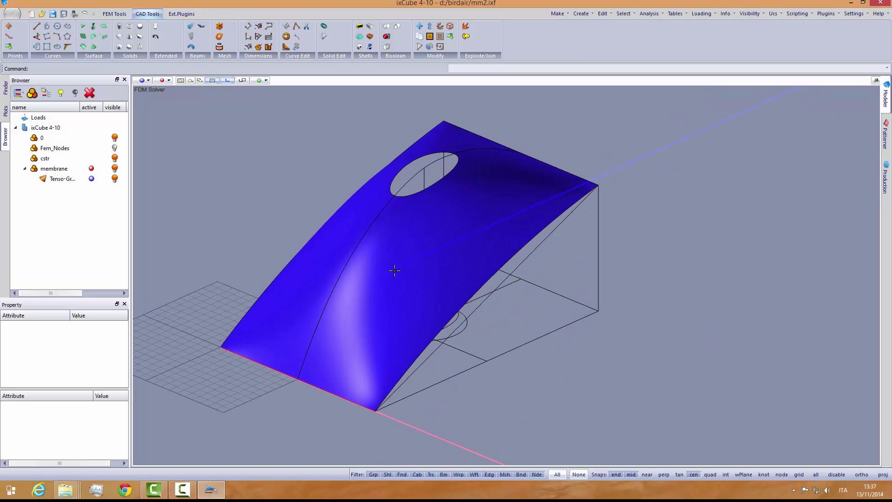
Step: Set the active form-finder to NFDM - Natural Force Density Method and accept resetting the results
click(854, 13)
click(785, 22)
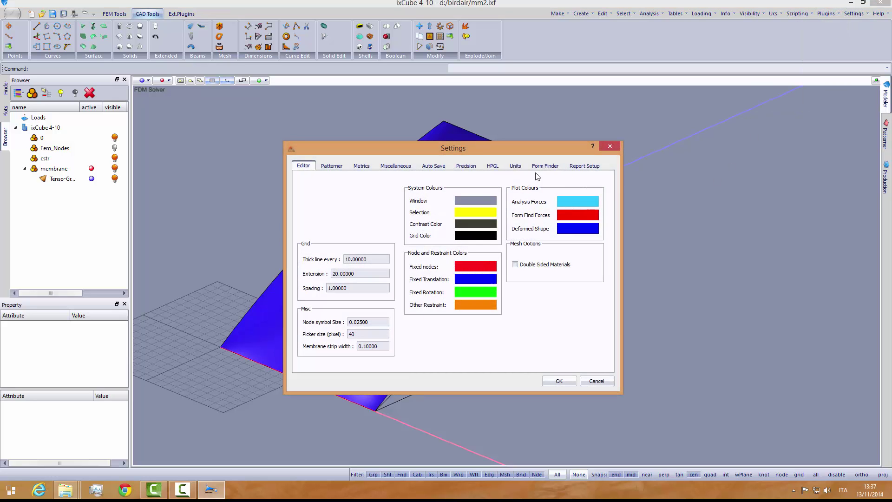
click(582, 167)
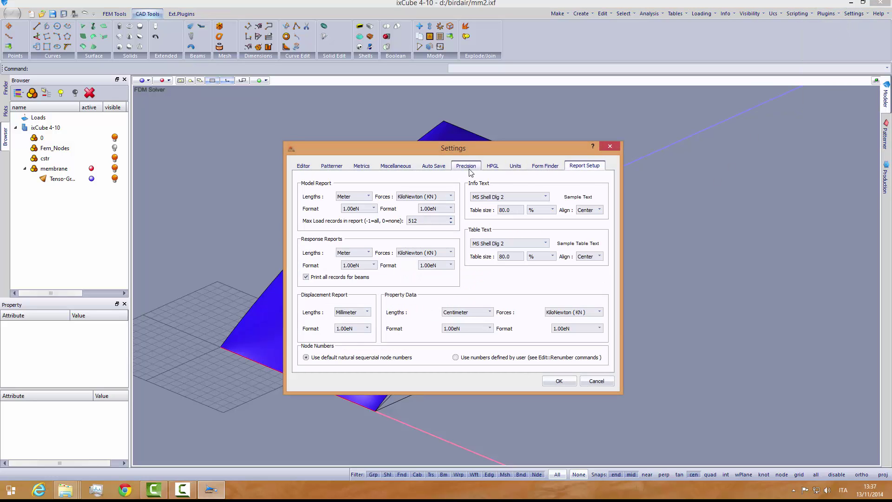
click(539, 170)
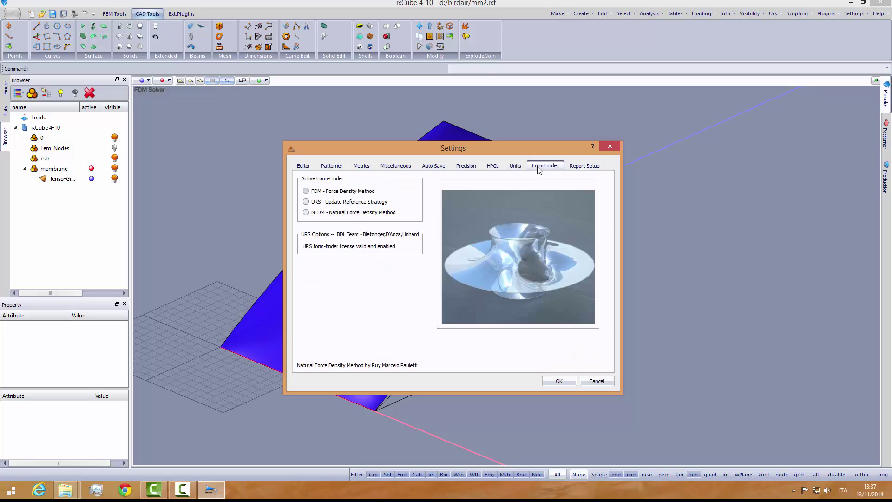
click(312, 213)
drag(414, 148, 595, 114)
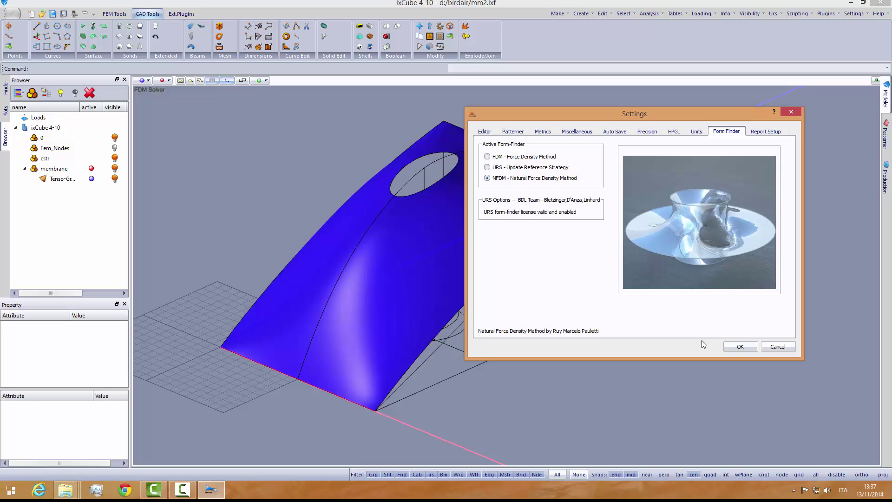
click(739, 346)
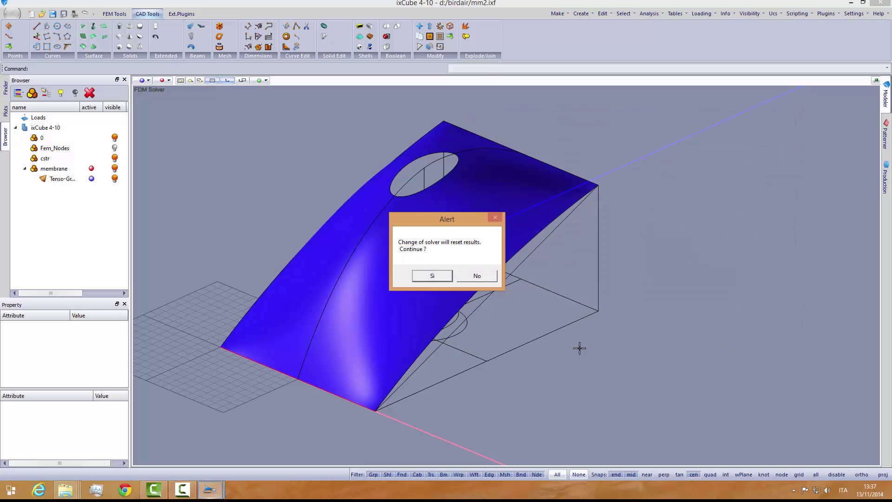
click(432, 277)
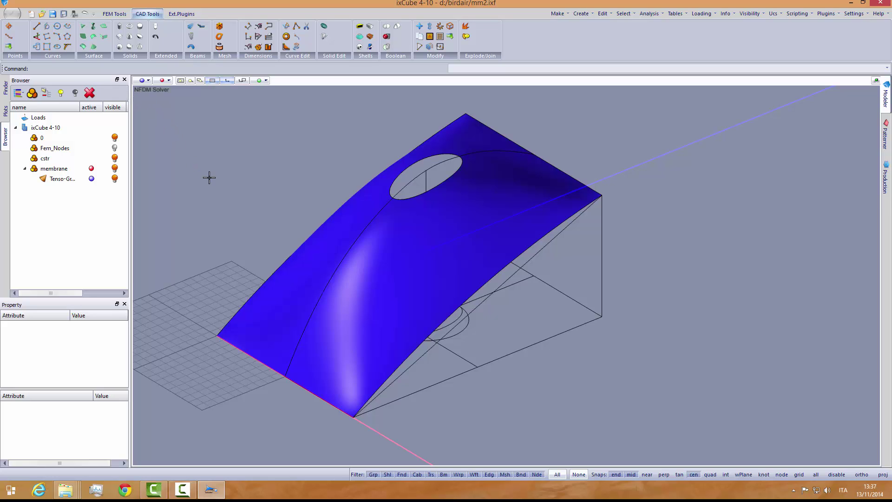
Step: Generate a mesh from the trimmed surface, accepting a 20-degree angle tolerance and 0.5 m maximum edge length
middle_drag(251, 207, 256, 211)
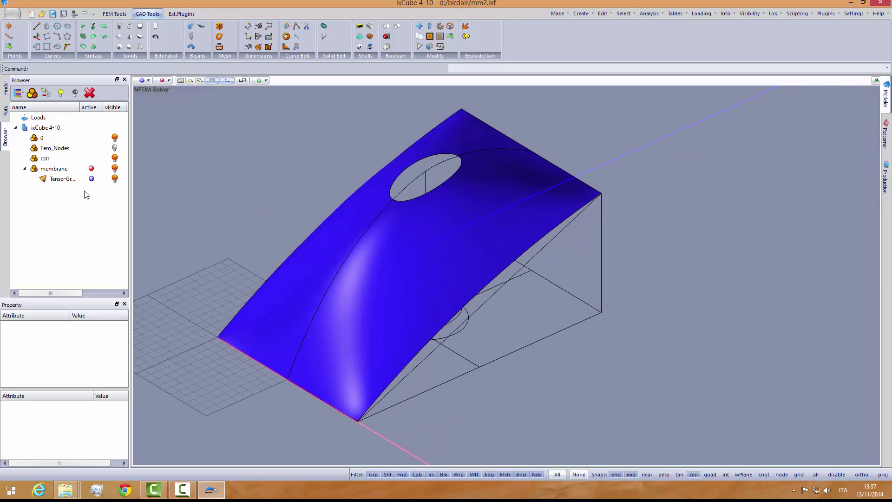
drag(80, 107, 88, 112)
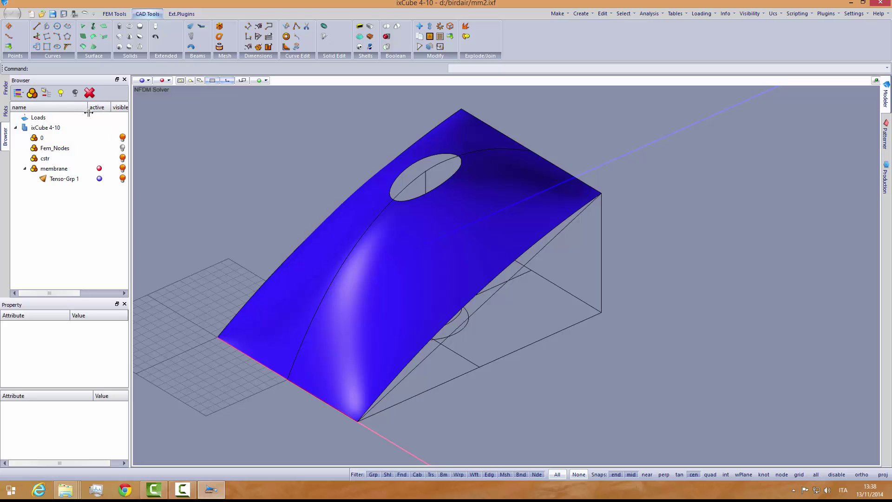
click(399, 266)
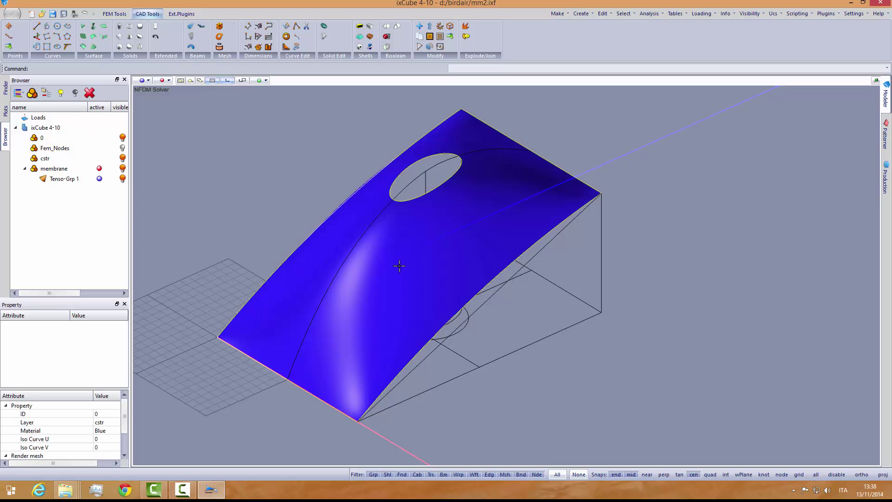
click(115, 14)
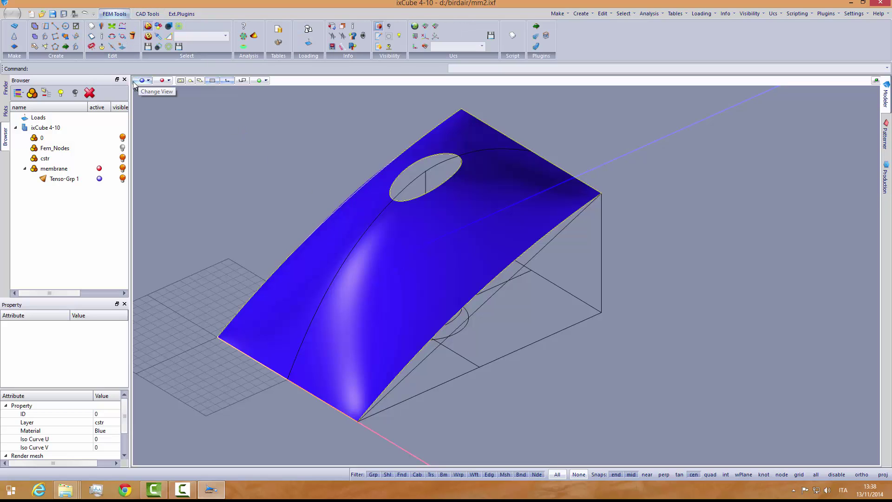
click(34, 47)
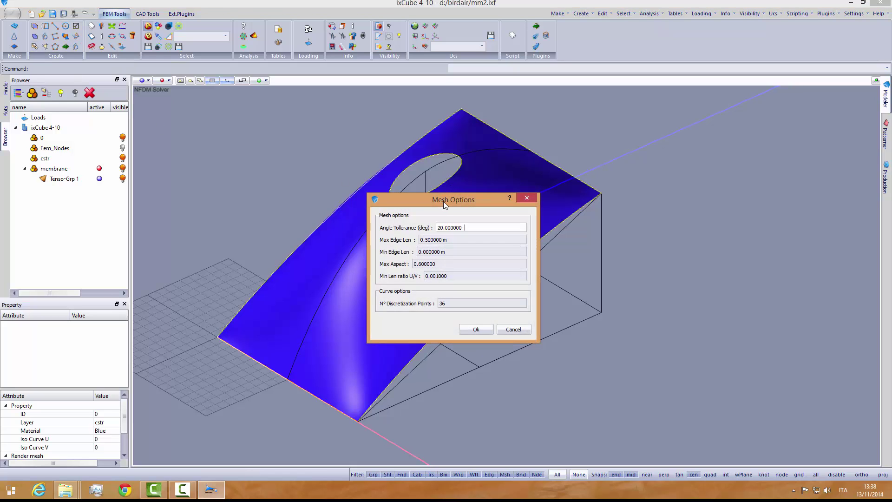
drag(462, 202, 728, 144)
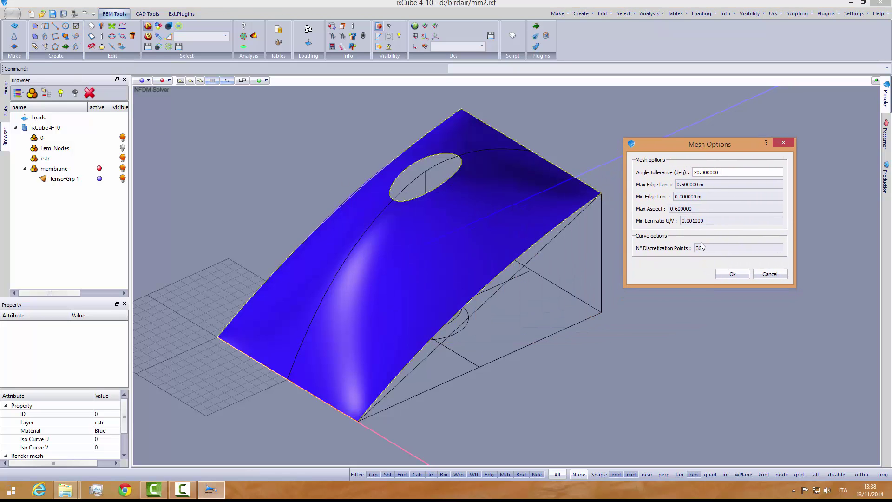
click(732, 274)
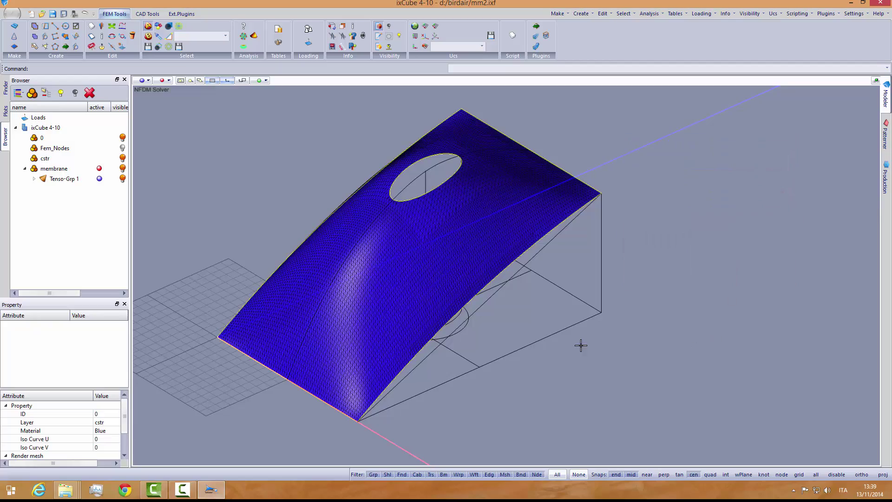
Step: Inspect the mesh around the elliptical opening and hide the cstr layer
middle_drag(428, 344, 479, 341)
scroll(374, 275, up, 5)
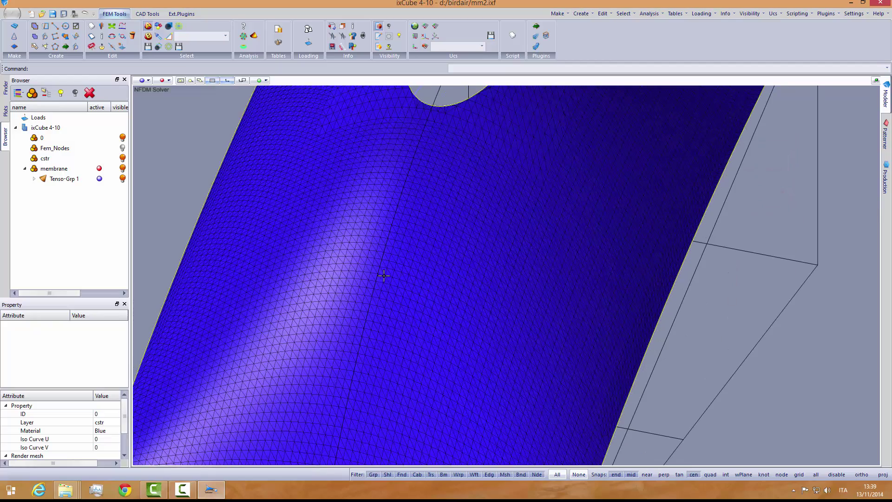
scroll(386, 274, down, 4)
scroll(411, 213, up, 4)
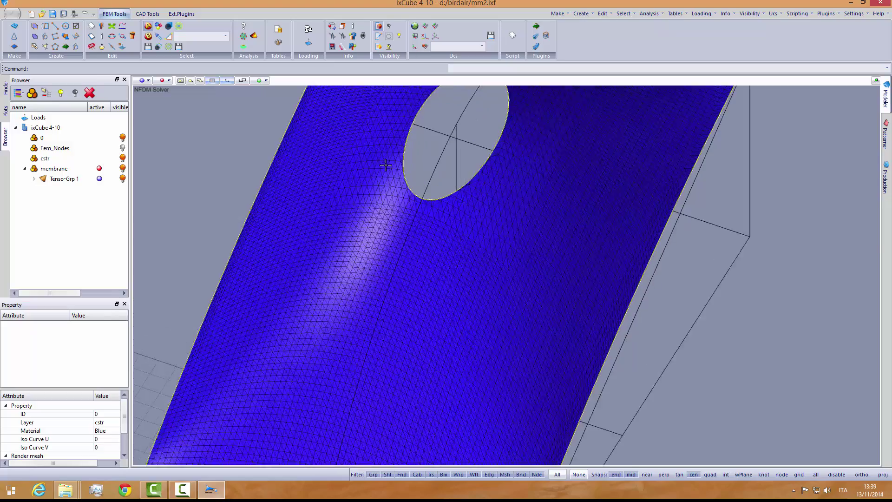
middle_drag(411, 212, 164, 180)
click(122, 158)
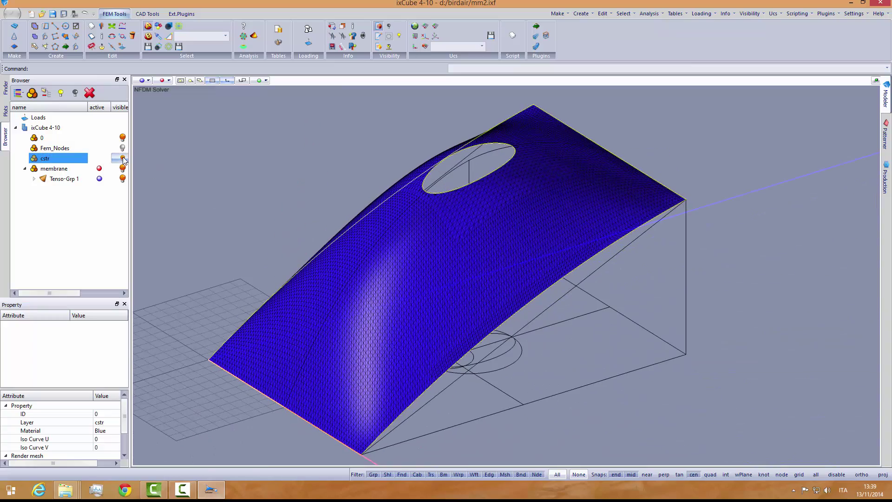
middle_drag(181, 183, 316, 250)
middle_drag(392, 245, 455, 307)
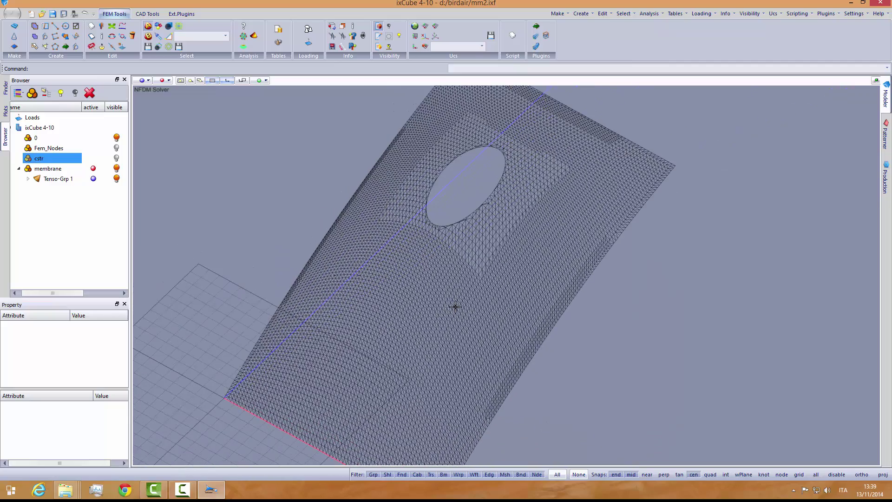
Step: Select the mesh in the Tenso group and flip its face orientation so the shaded side faces up
click(29, 179)
click(57, 191)
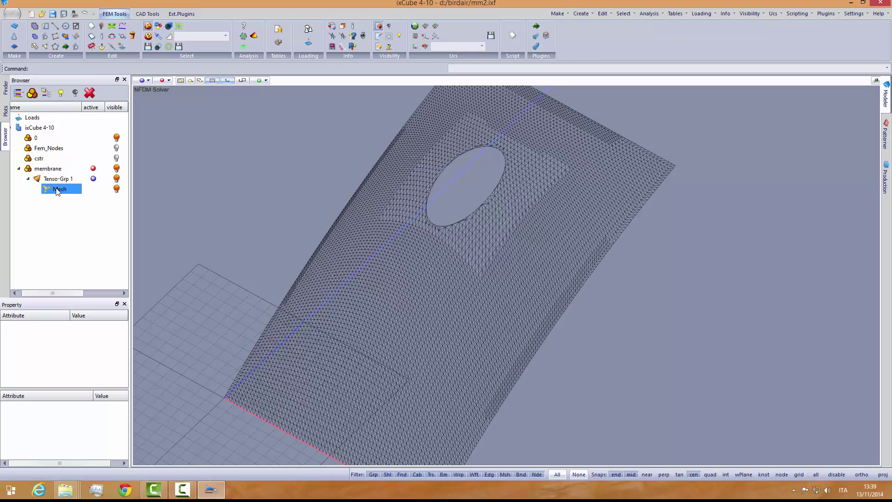
middle_drag(410, 329, 315, 206)
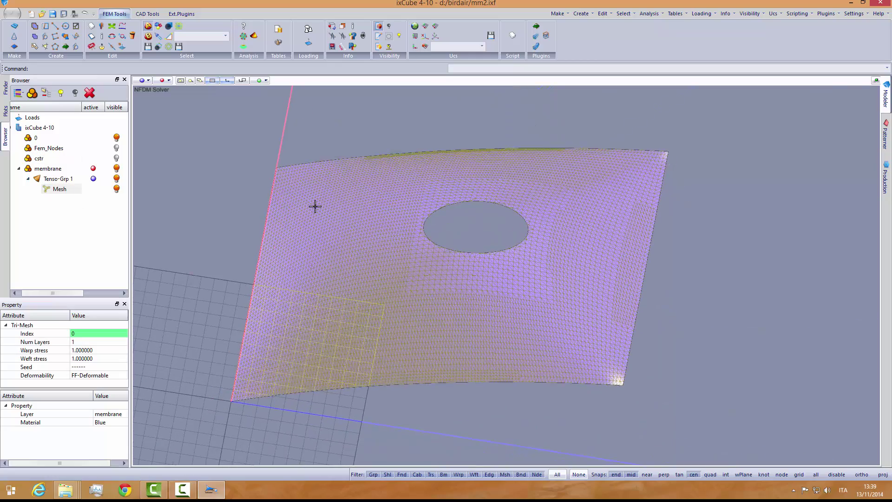
click(102, 47)
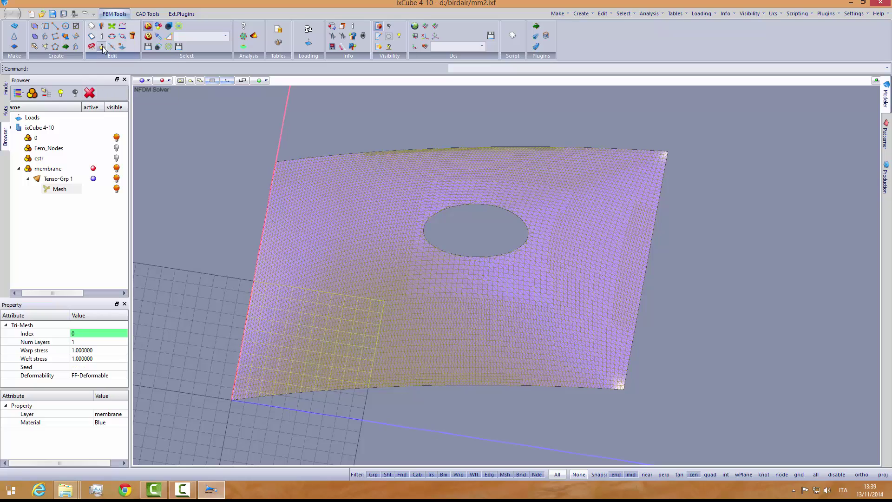
mouse_move(281, 206)
middle_down()
mouse_move(370, 311)
mouse_move(470, 278)
mouse_move(405, 285)
mouse_move(373, 311)
mouse_move(358, 309)
middle_up()
scroll(386, 273, down, 2)
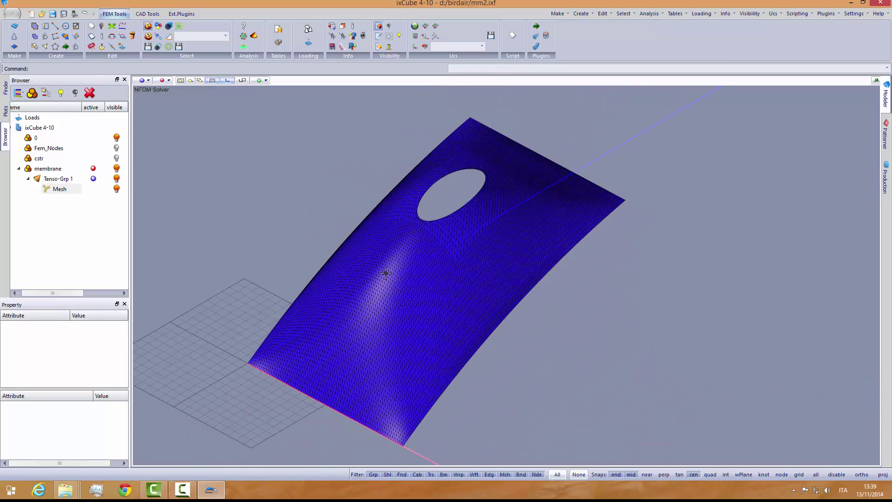
middle_drag(425, 289, 404, 304)
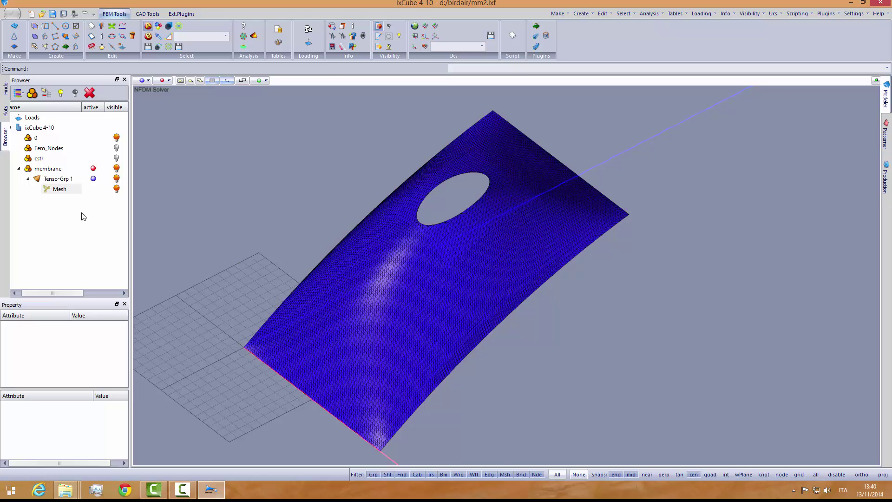
Step: Examine the flipped mesh from several angles, along its outer edges and around the elliptical opening
scroll(265, 363, up, 3)
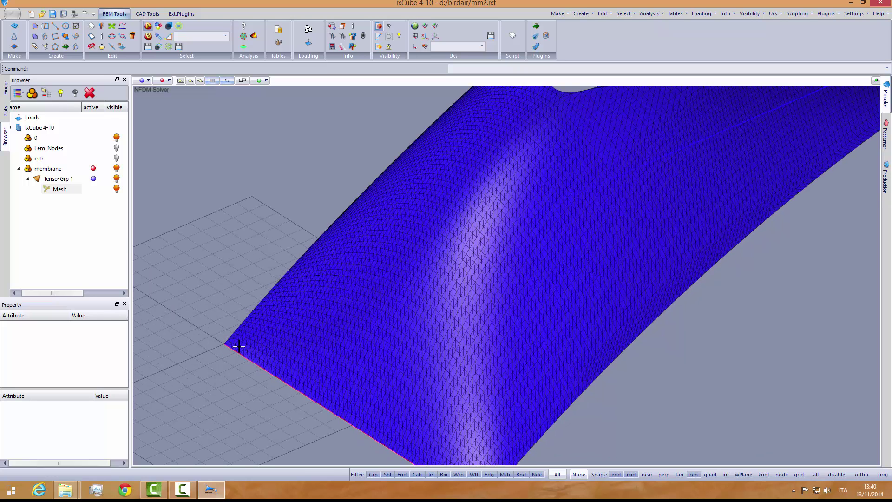
scroll(238, 347, down, 2)
scroll(475, 316, up, 1)
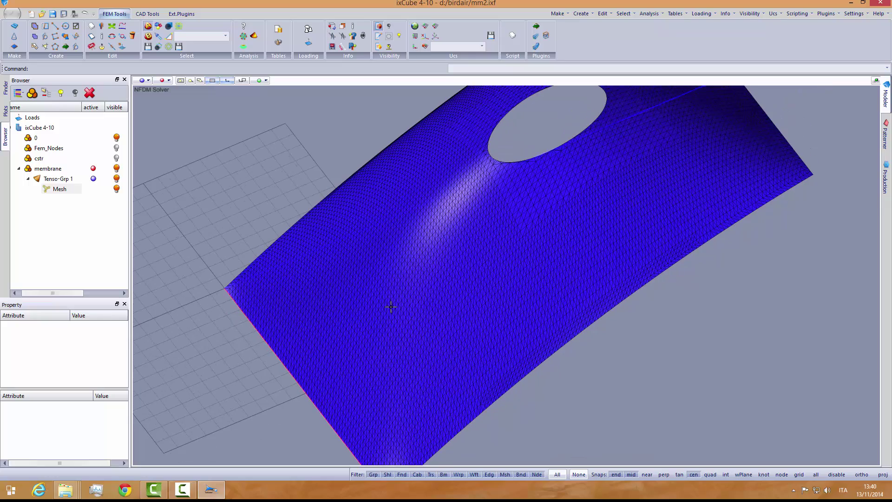
middle_drag(386, 309, 431, 301)
scroll(414, 302, down, 2)
scroll(480, 244, up, 2)
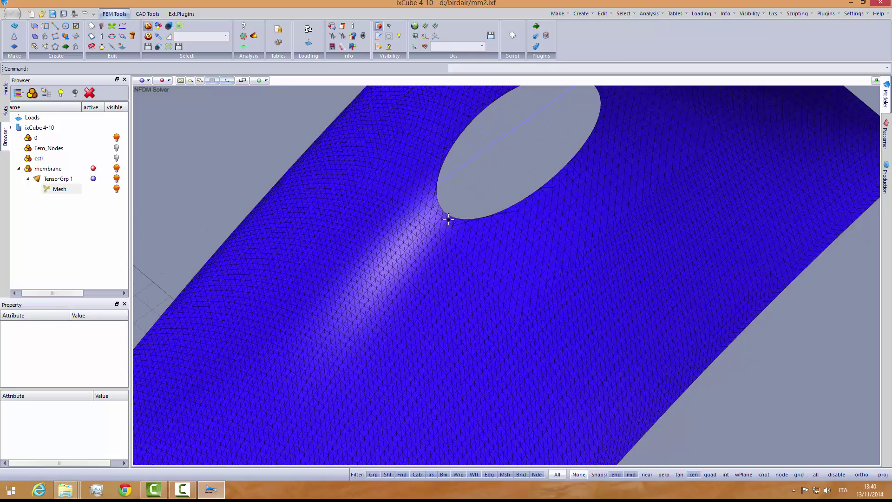
scroll(493, 208, up, 3)
scroll(459, 267, down, 5)
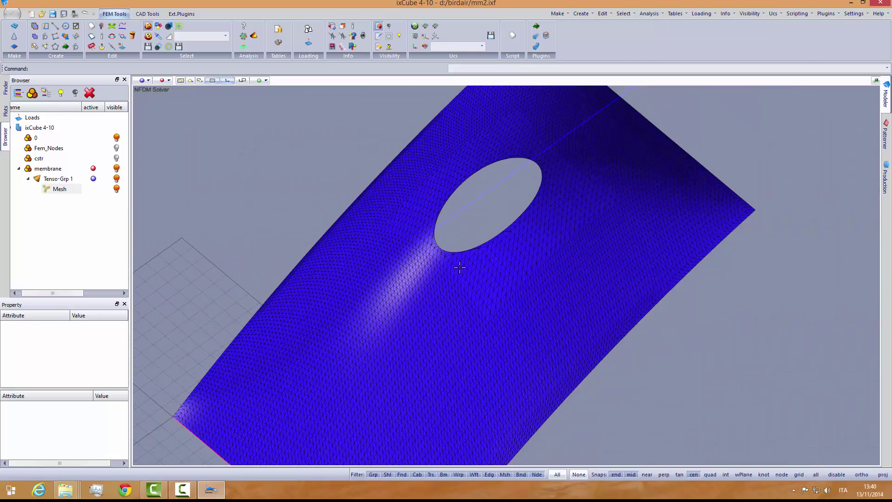
middle_drag(454, 298, 450, 288)
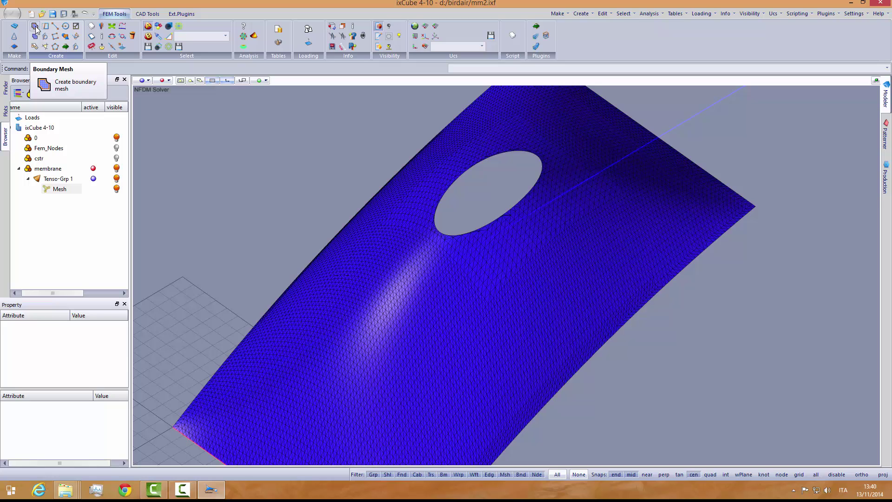
middle_drag(321, 229, 314, 216)
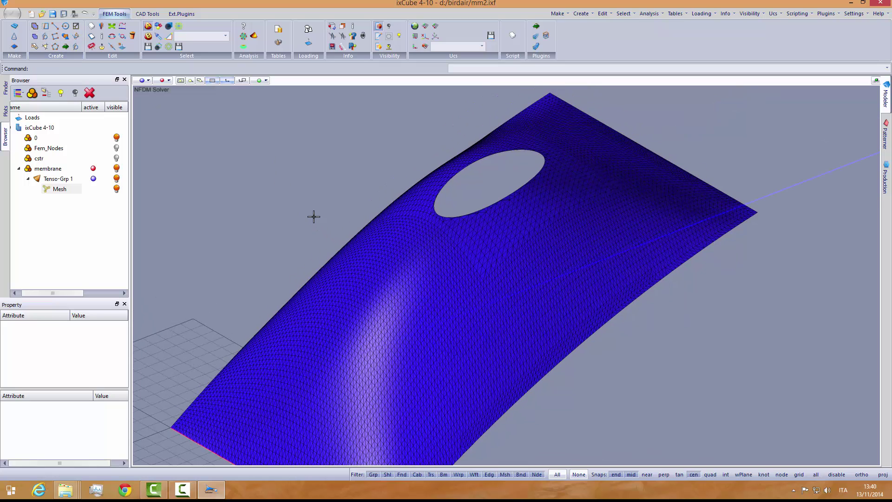
scroll(337, 212, down, 2)
middle_drag(354, 245, 345, 255)
scroll(353, 242, down, 1)
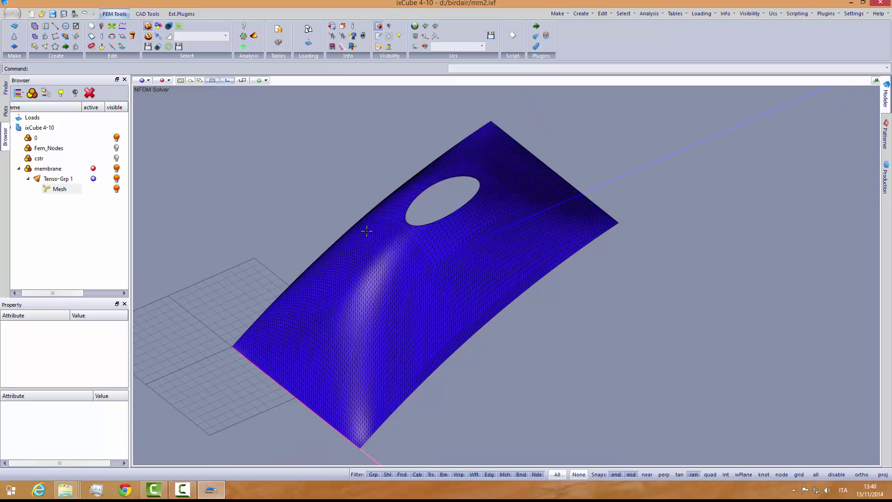
scroll(373, 257, up, 1)
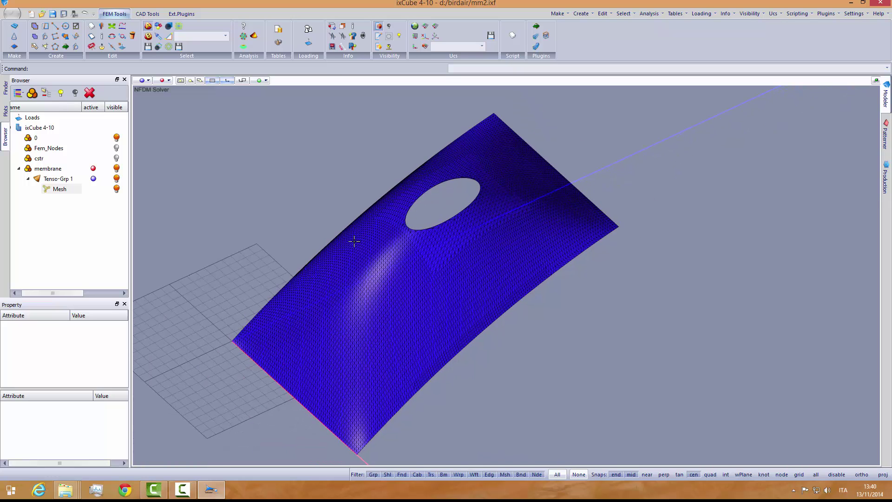
Step: Start a Boundary Mesh on the membrane and set its max deviation to 30 degrees
click(35, 28)
middle_drag(237, 179, 242, 184)
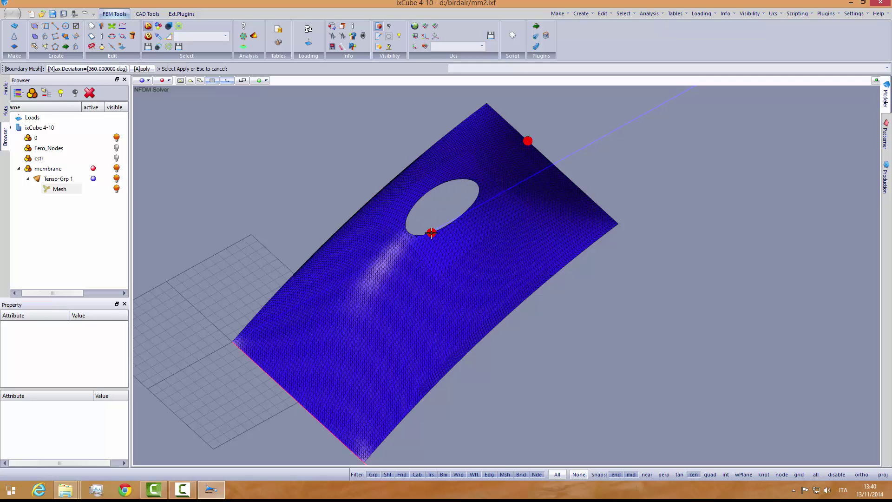
scroll(432, 233, up, 2)
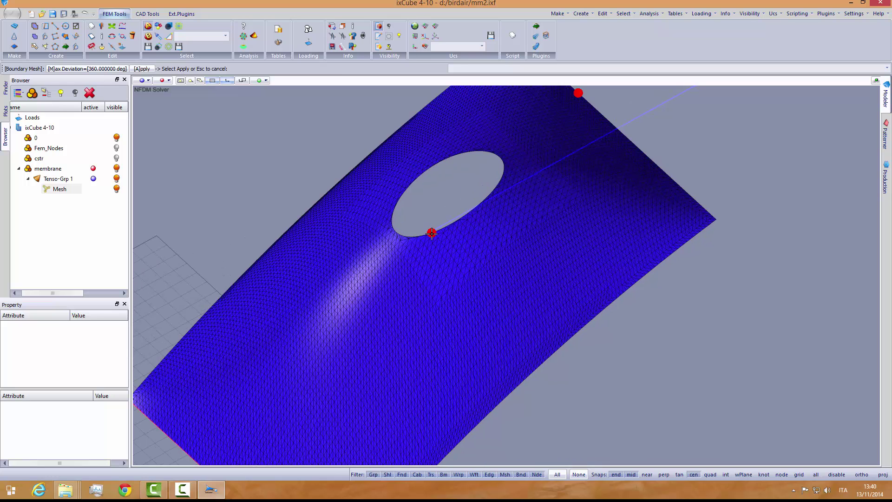
scroll(432, 233, down, 1)
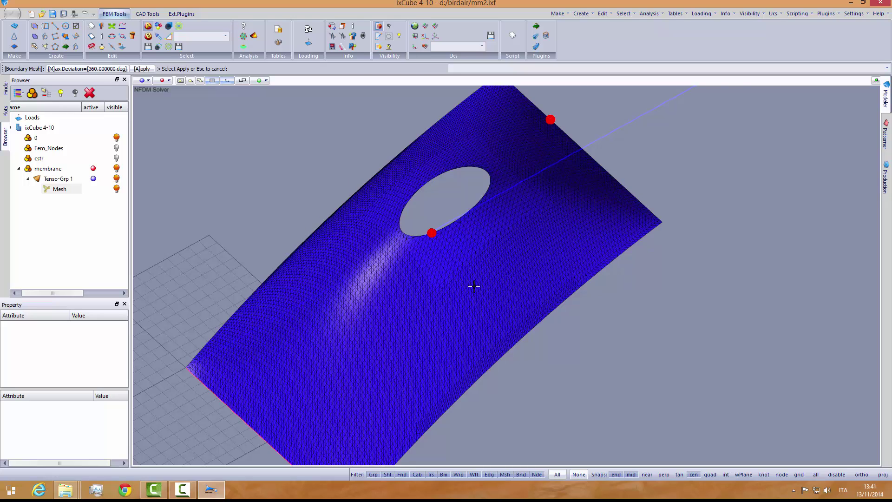
middle_drag(474, 258, 423, 284)
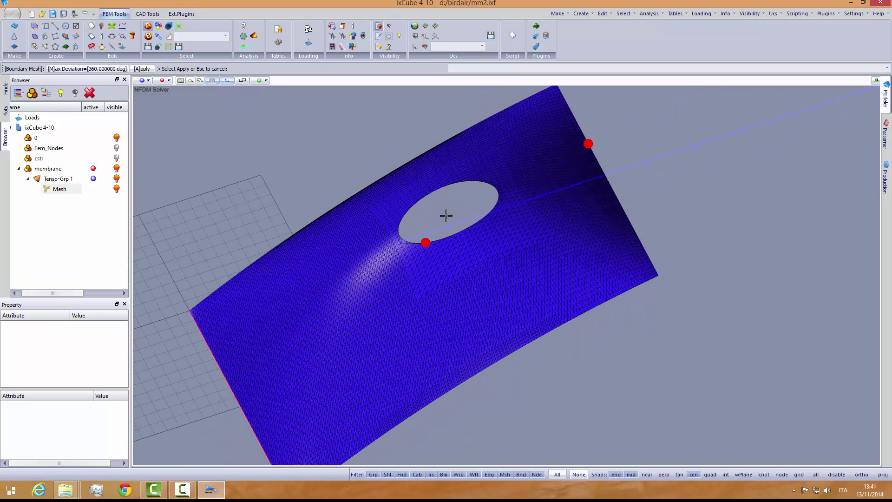
click(102, 69)
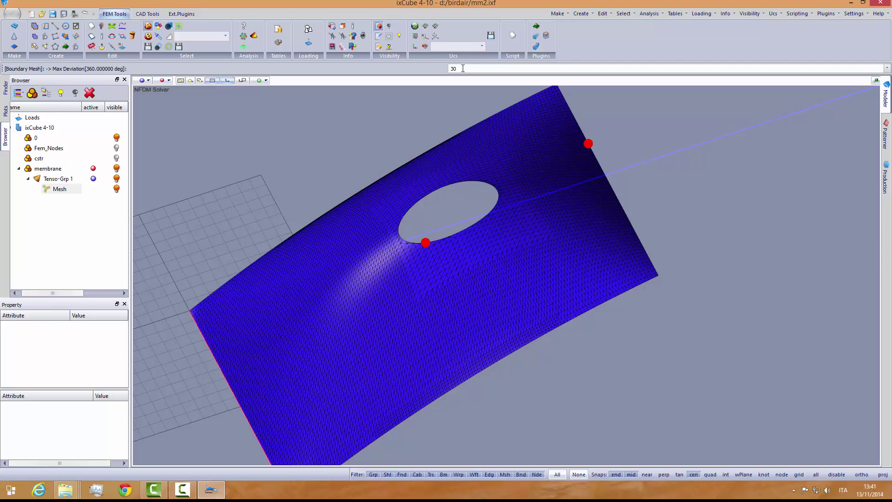
key(Return)
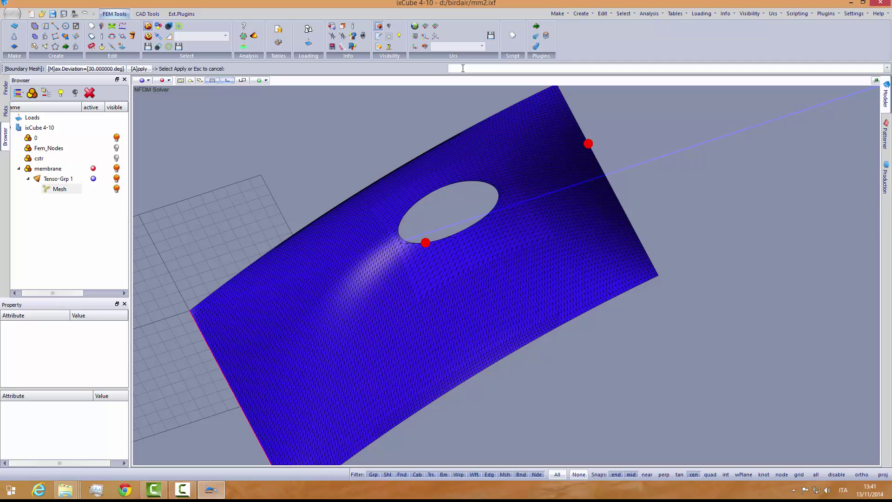
Step: Check the split points at the membrane corners and the opening, and apply the Boundary Mesh
middle_drag(383, 263, 379, 297)
scroll(400, 268, down, 4)
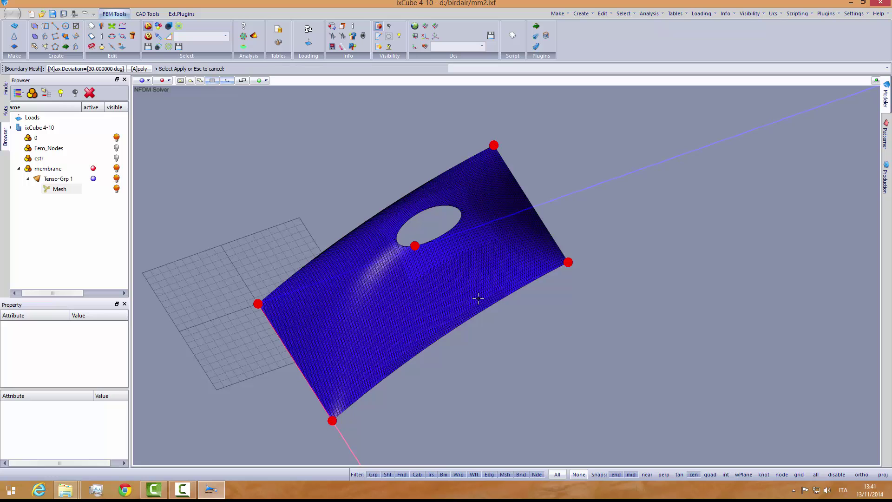
middle_drag(317, 350, 422, 225)
middle_drag(381, 312, 380, 326)
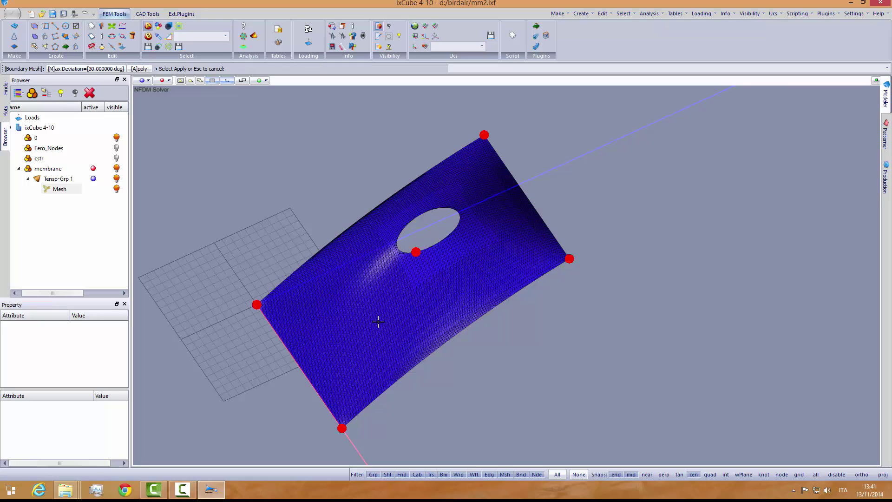
click(139, 69)
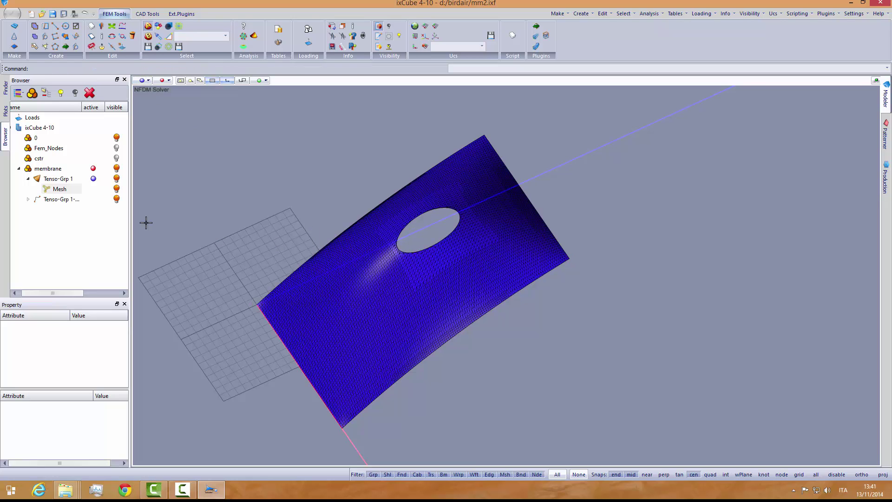
Step: Expand the Tenso-Grp 1-Edge group and go through chain[1] to chain[4] to identify the membrane edge each represents
click(28, 199)
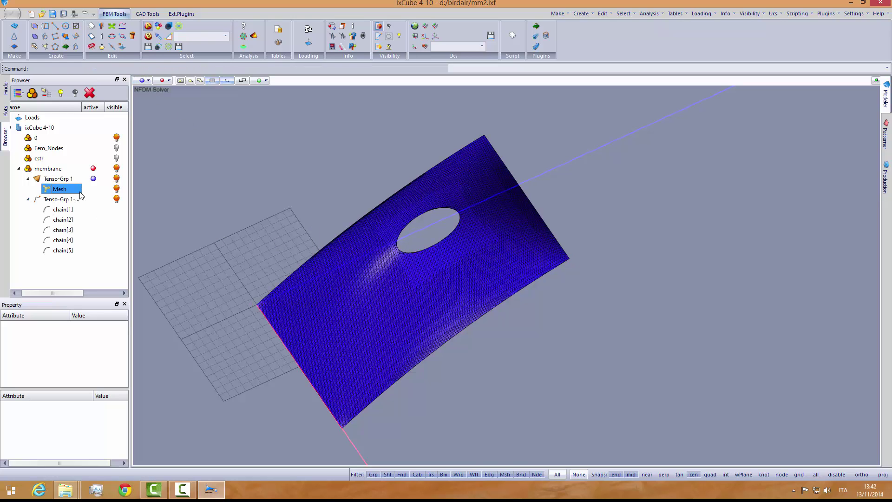
drag(82, 107, 99, 107)
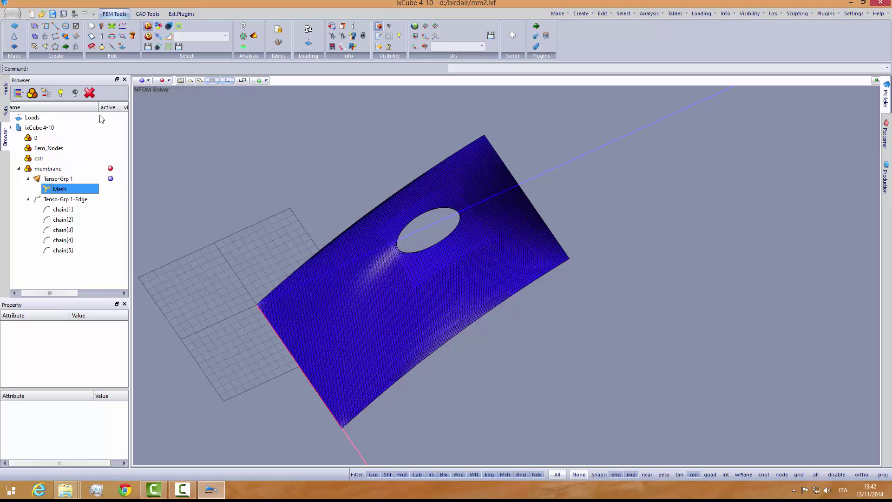
click(69, 210)
click(65, 219)
click(64, 229)
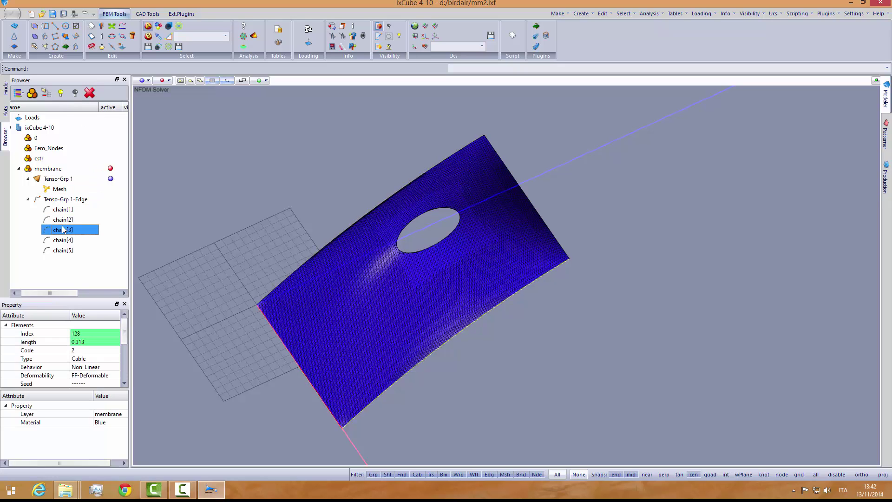
click(63, 238)
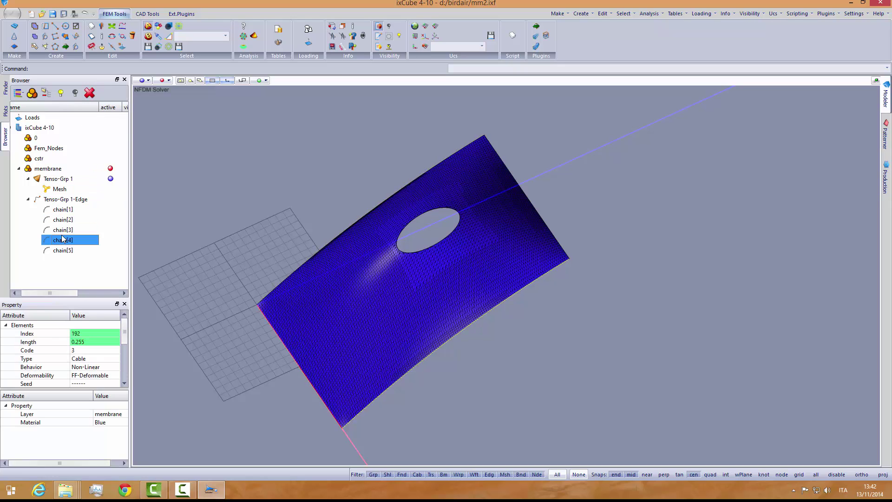
Step: Select the whole Tenso-Grp 1-Edge group, enlarge the property area and rename the group as Edges
double_click(67, 199)
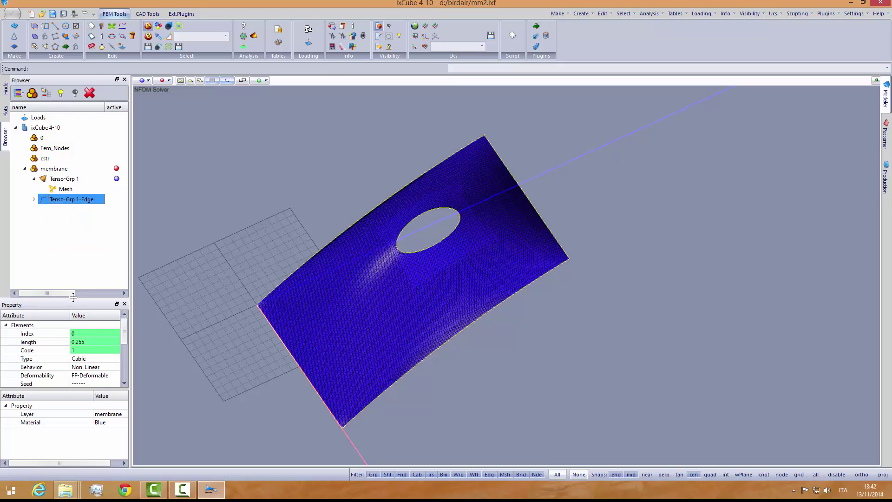
drag(74, 300, 78, 226)
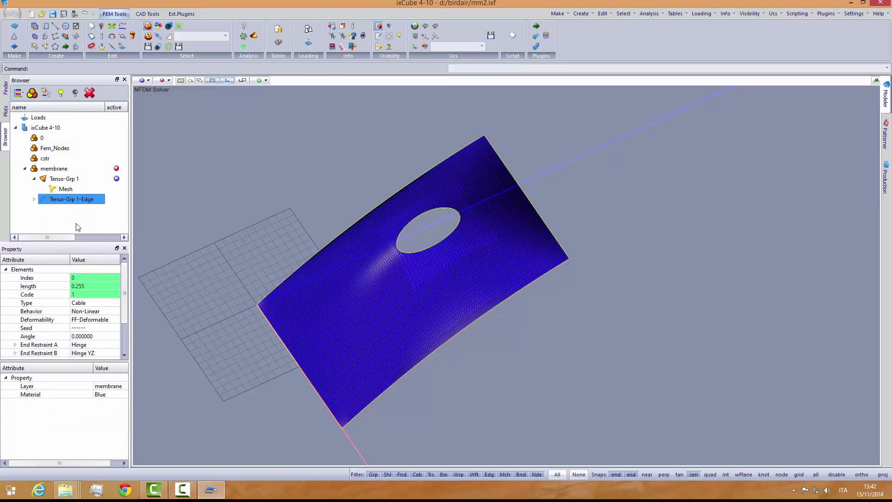
click(64, 200)
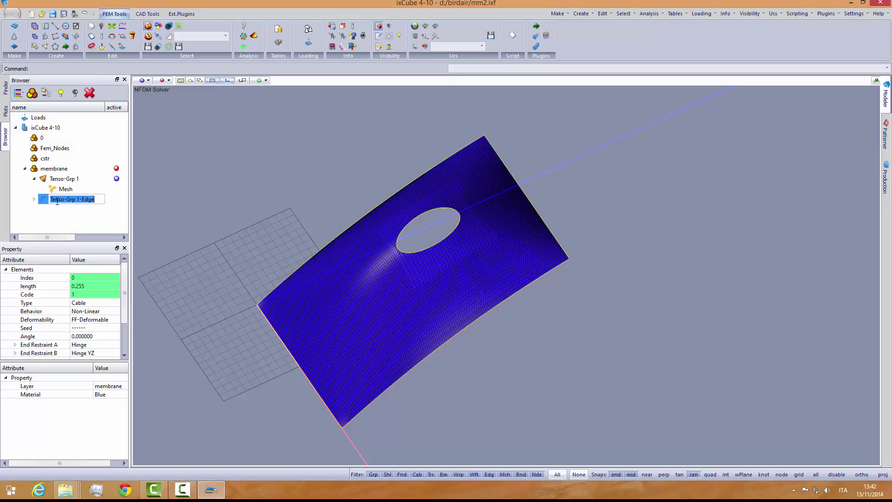
drag(52, 200, 78, 199)
key(Delete)
key(Delete)
click(95, 212)
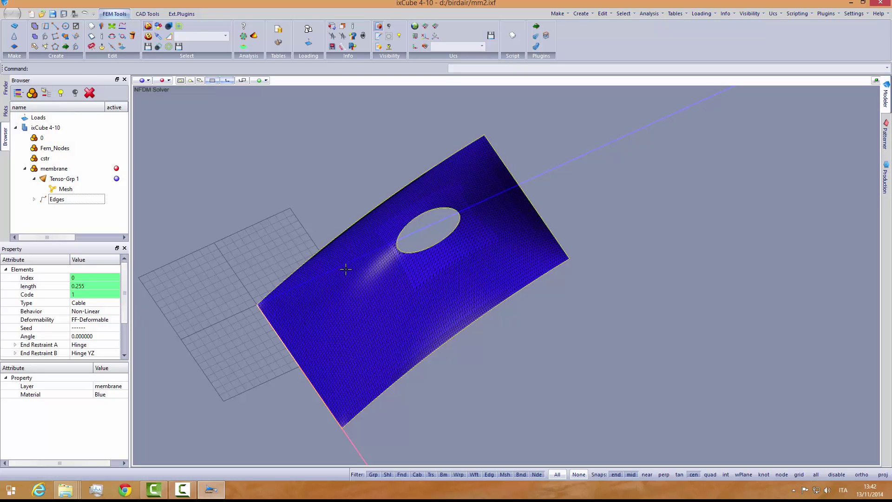
Step: Set the Edges group's element type to Beam, its behavior to Linear and its deformability to Fixed
click(96, 303)
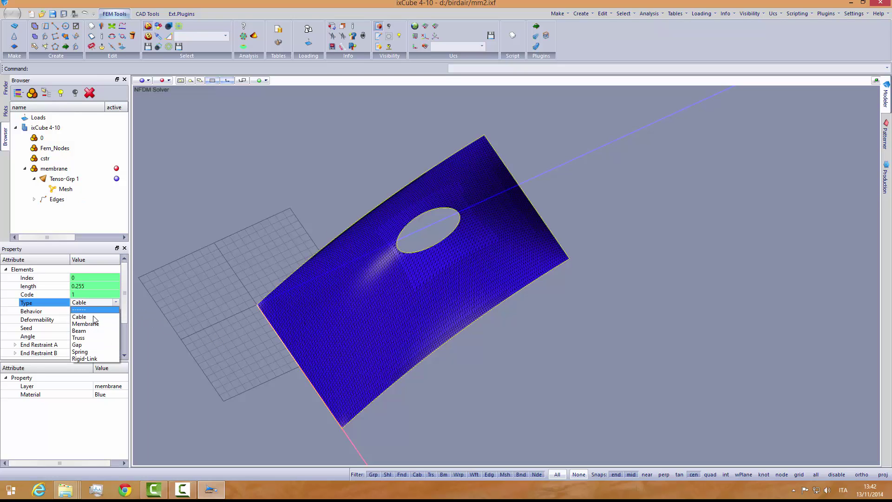
click(79, 331)
click(91, 311)
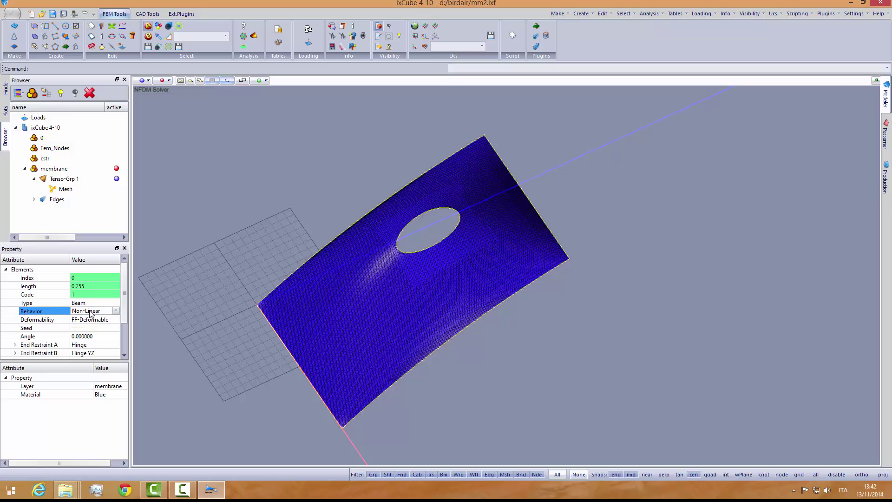
click(80, 332)
click(89, 320)
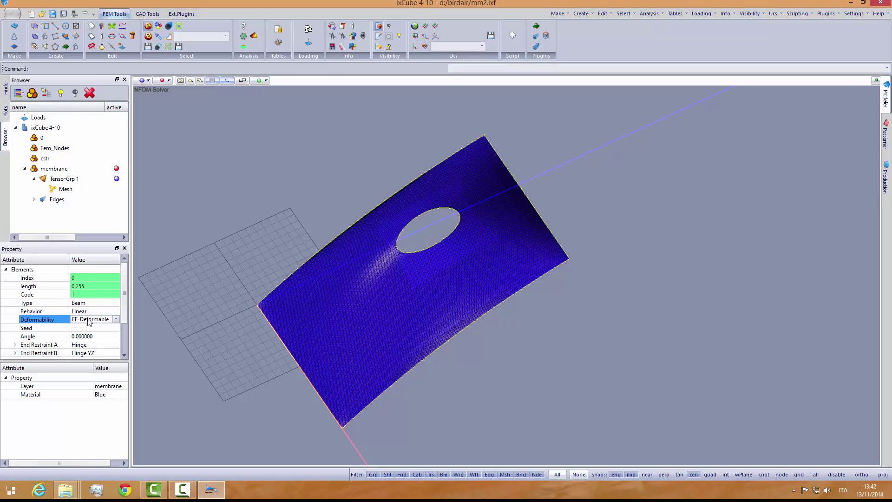
click(80, 348)
middle_drag(261, 324, 282, 292)
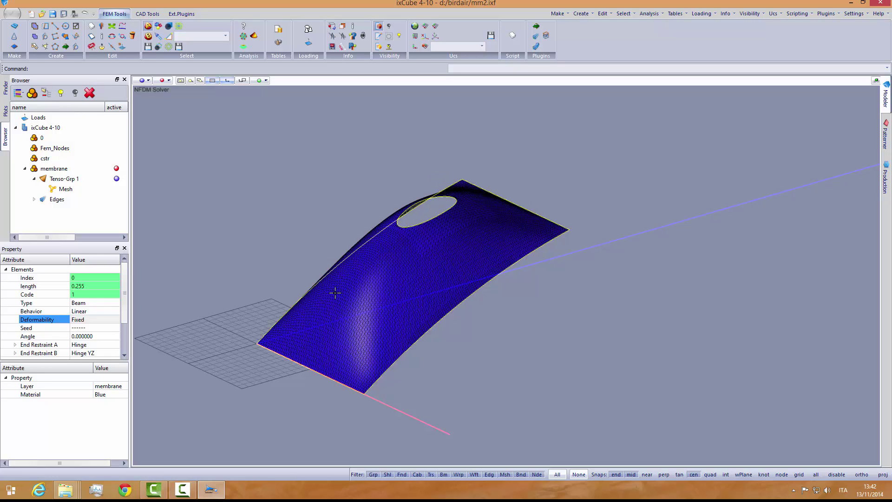
Step: Assign the larger CHS section with the 5.4 wall as the Edges group's seed and clear the selection
click(91, 328)
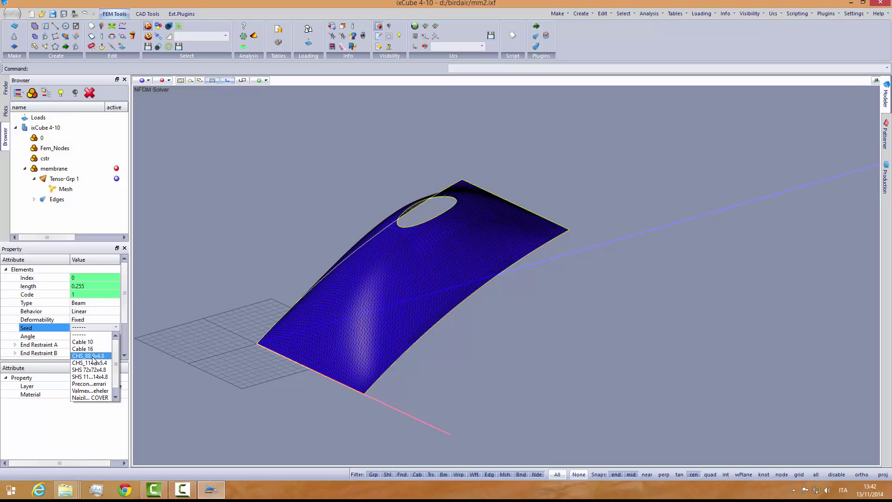
click(90, 365)
key(Escape)
middle_drag(273, 334, 245, 339)
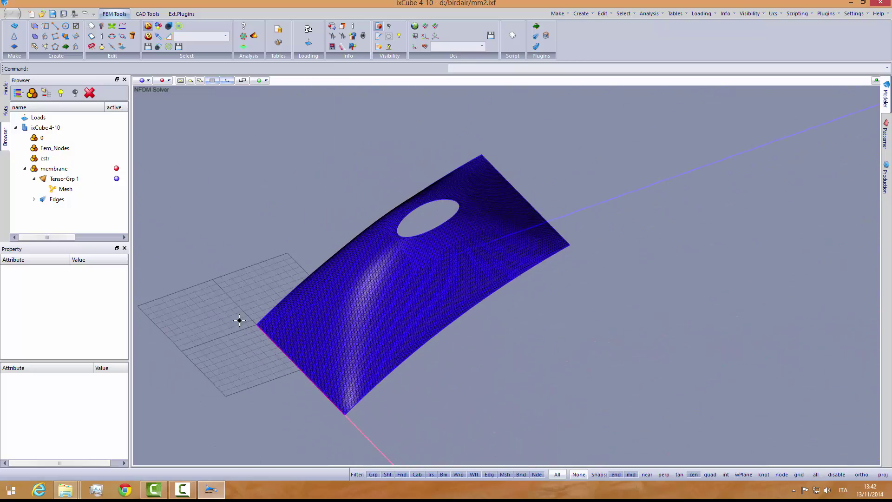
Step: Save the model under its existing file name
click(10, 16)
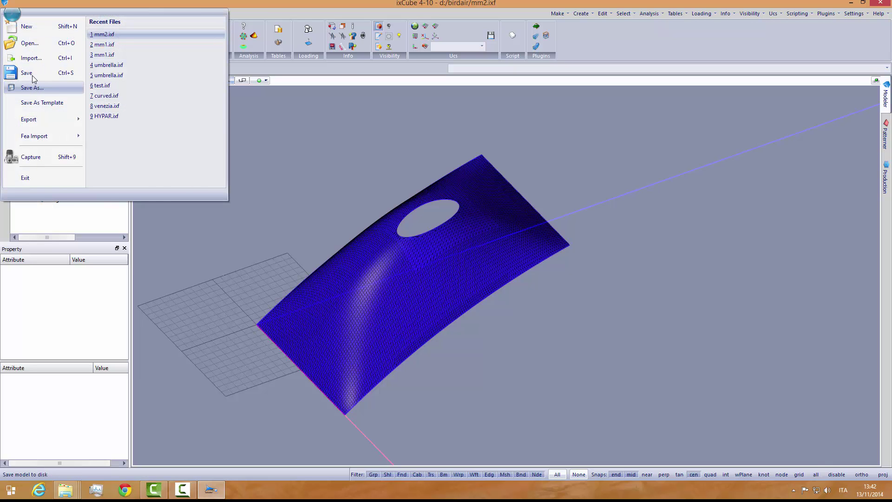
click(33, 74)
mouse_move(353, 302)
middle_down()
mouse_move(307, 271)
mouse_move(302, 283)
mouse_move(345, 303)
middle_up()
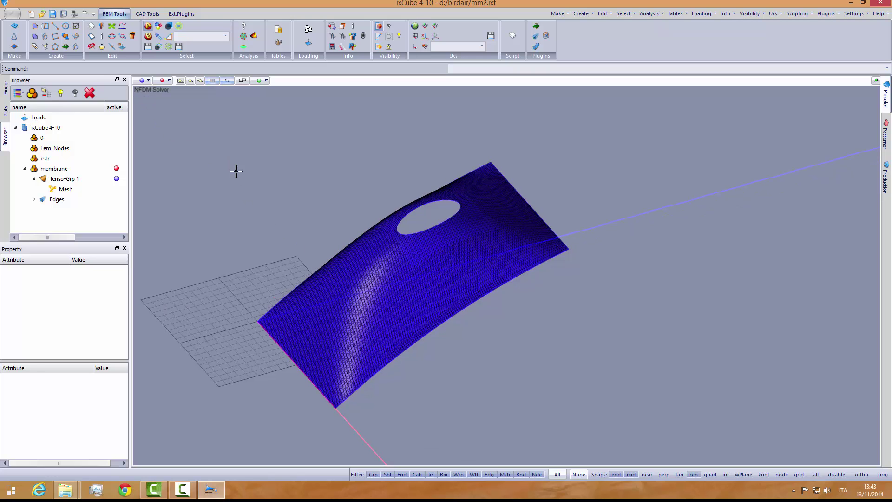
scroll(285, 223, up, 1)
scroll(355, 278, up, 2)
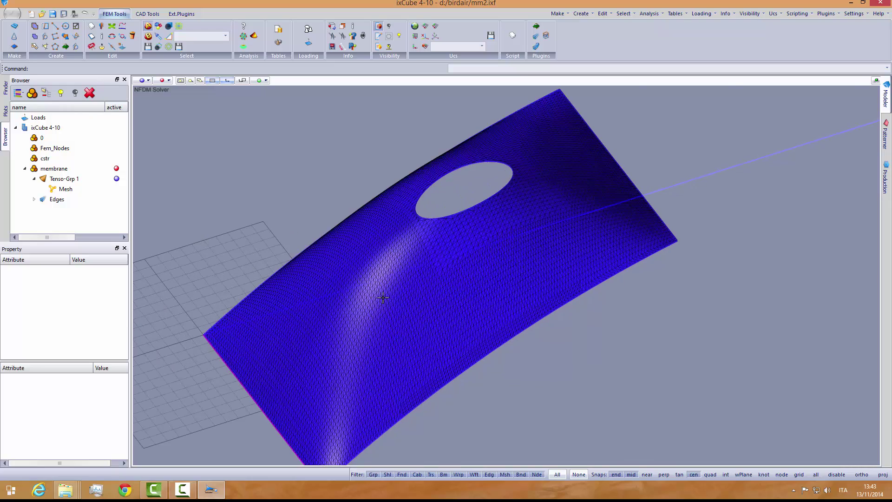
scroll(376, 291, up, 2)
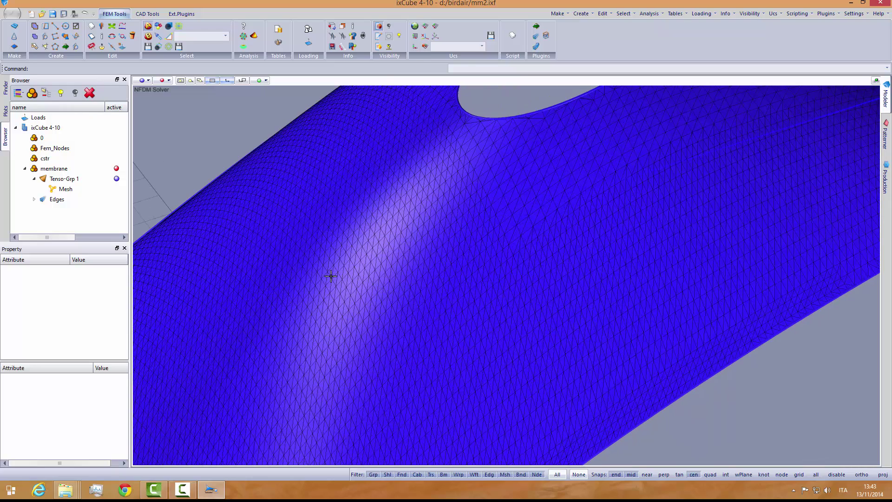
Step: Examine the membrane mesh from several angles, including a side view of its curvature
scroll(331, 276, down, 1)
drag(313, 234, 460, 338)
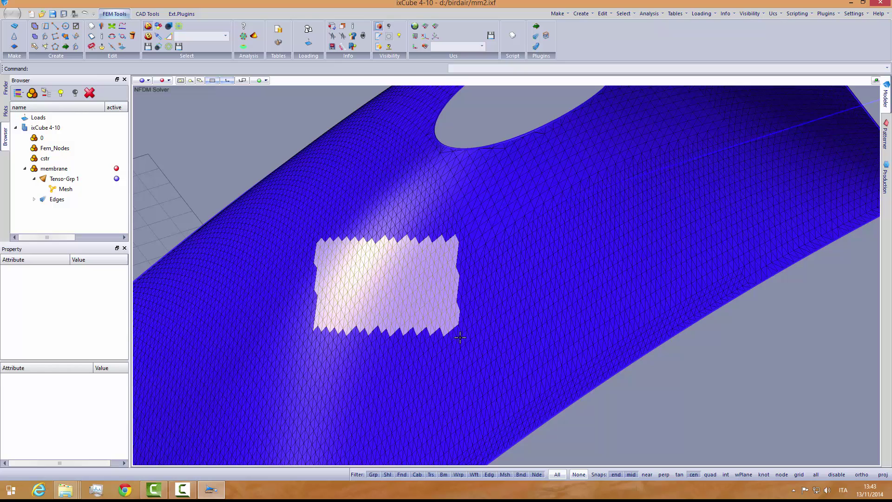
click(219, 174)
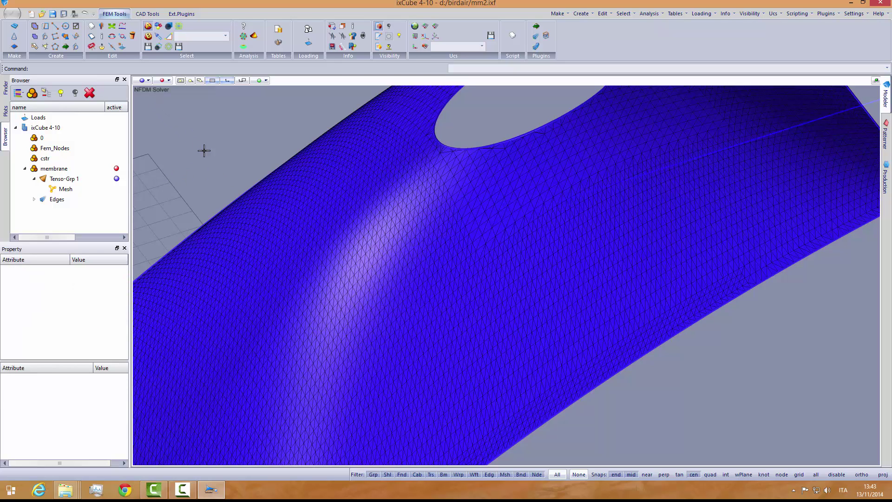
mouse_move(249, 188)
middle_down()
mouse_move(254, 205)
mouse_move(255, 187)
middle_up()
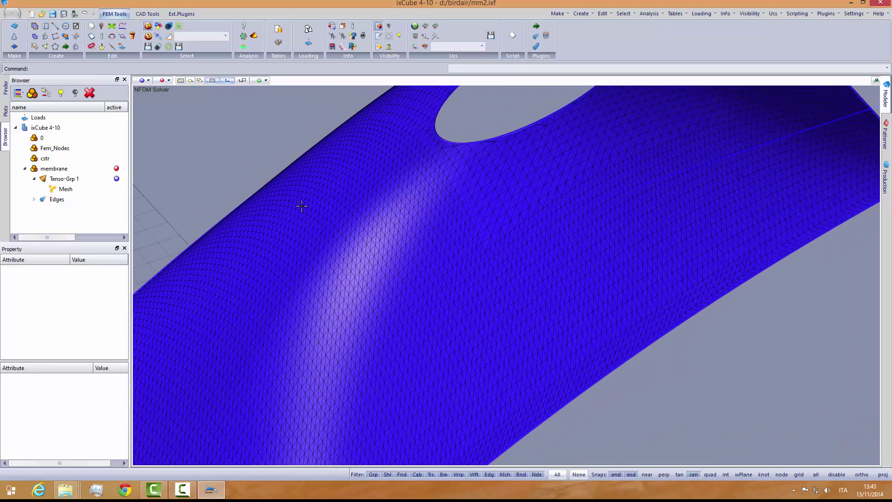
middle_drag(302, 205, 343, 215)
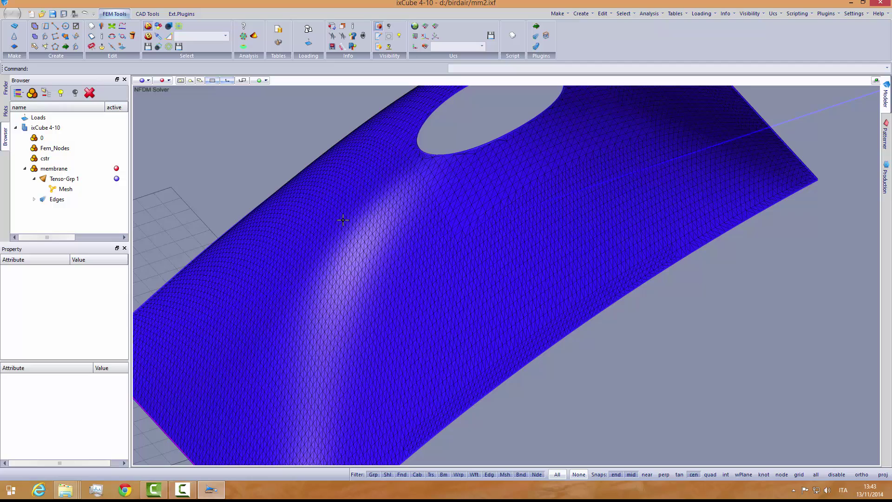
middle_drag(343, 220, 301, 237)
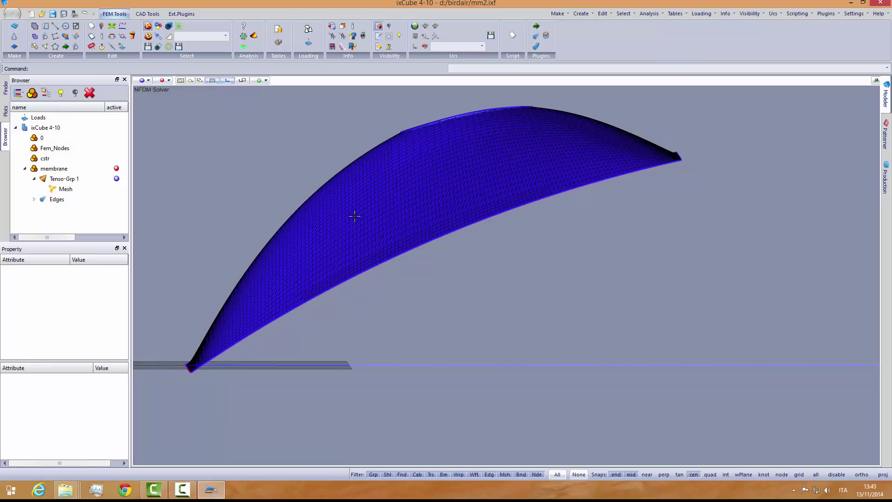
middle_drag(354, 215, 369, 268)
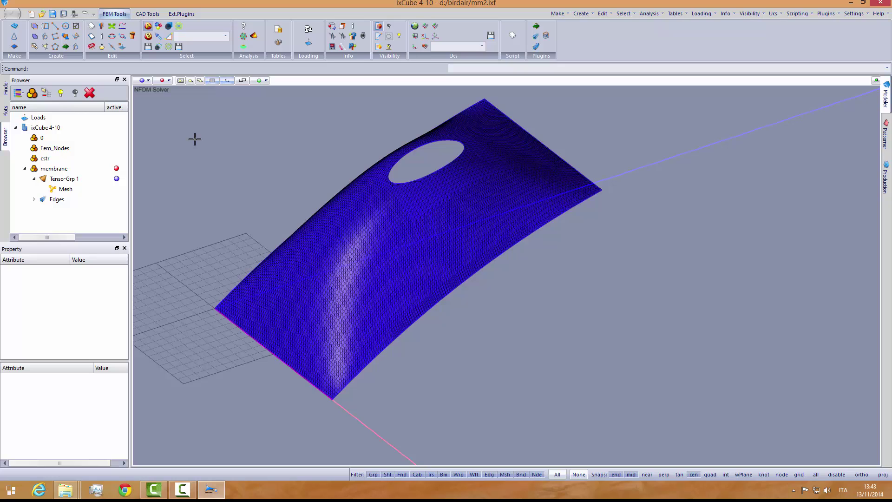
Step: Define a three-point UCS with its origin at the membrane's near corner, aligned to the adjacent long edge and the short edge's opposite corner
click(773, 15)
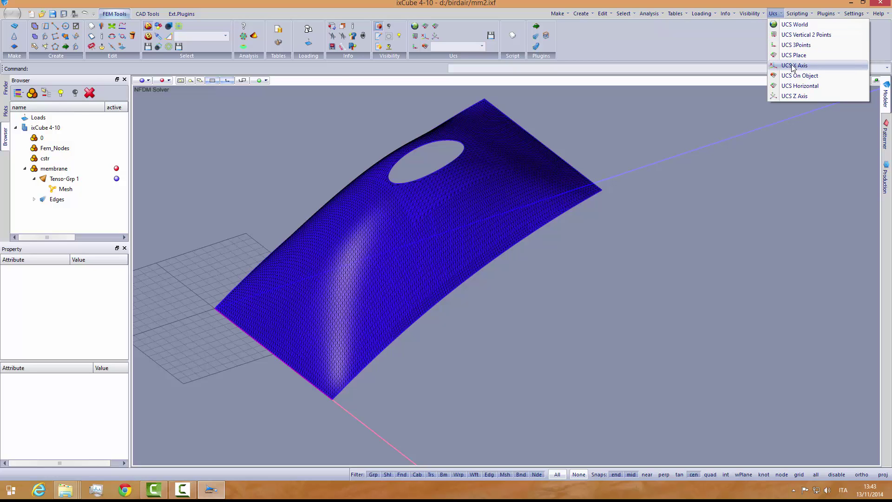
click(794, 45)
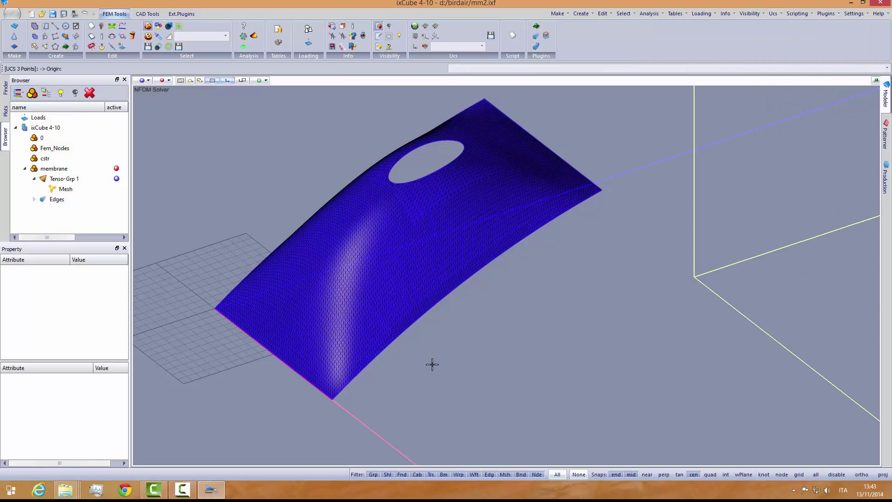
scroll(337, 401, up, 2)
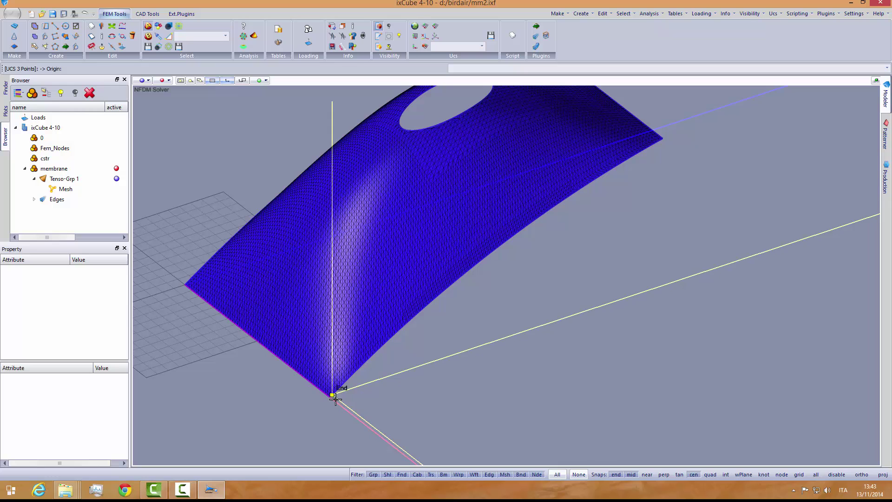
scroll(335, 404, up, 5)
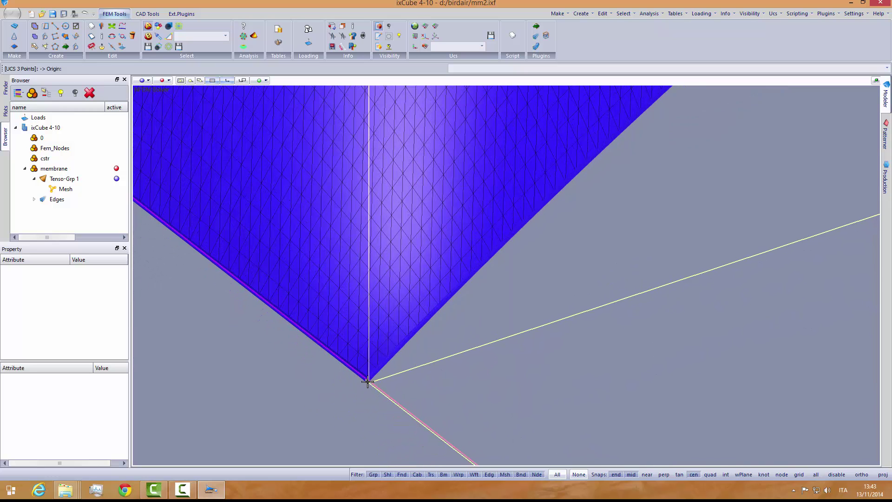
scroll(367, 381, up, 2)
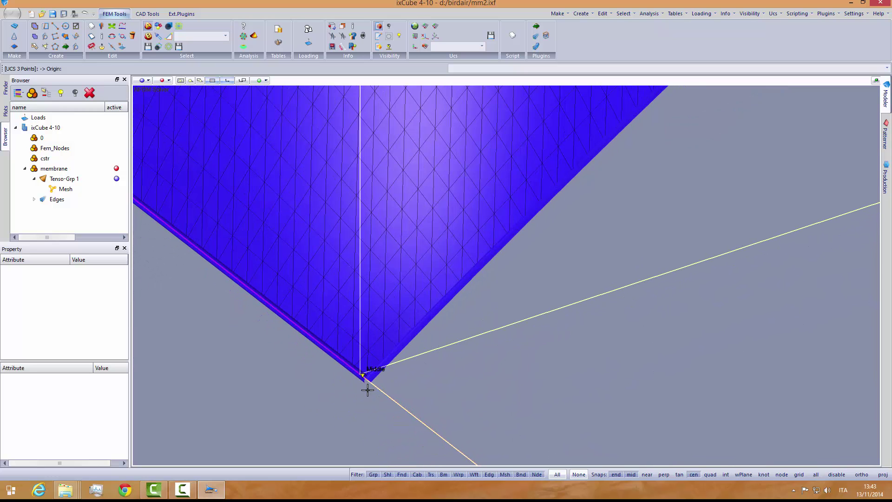
click(370, 378)
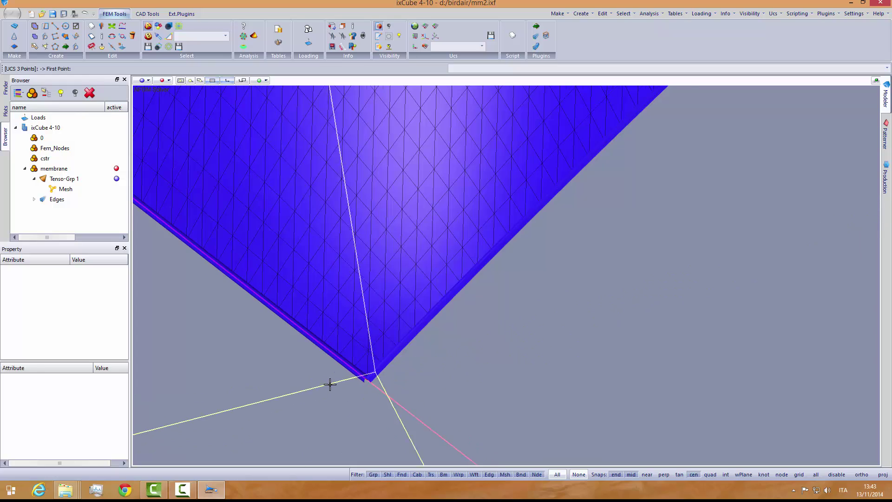
scroll(428, 325, up, 5)
click(452, 266)
scroll(488, 291, down, 5)
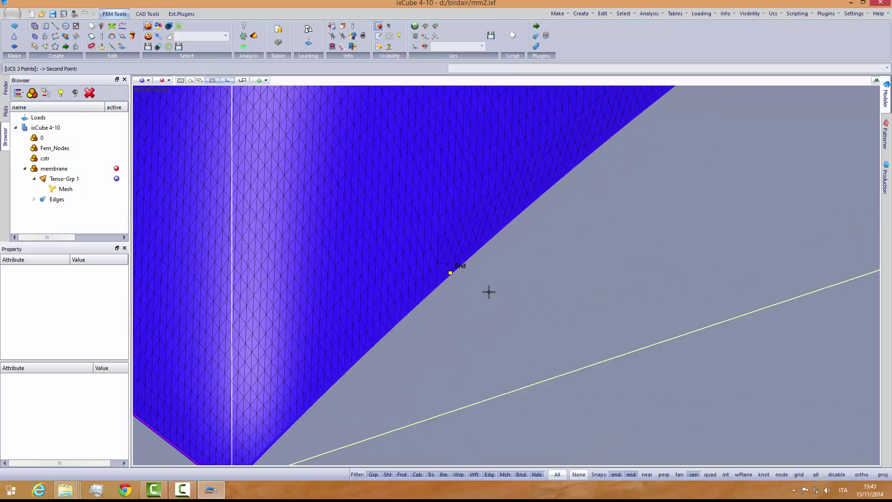
scroll(303, 257, up, 1)
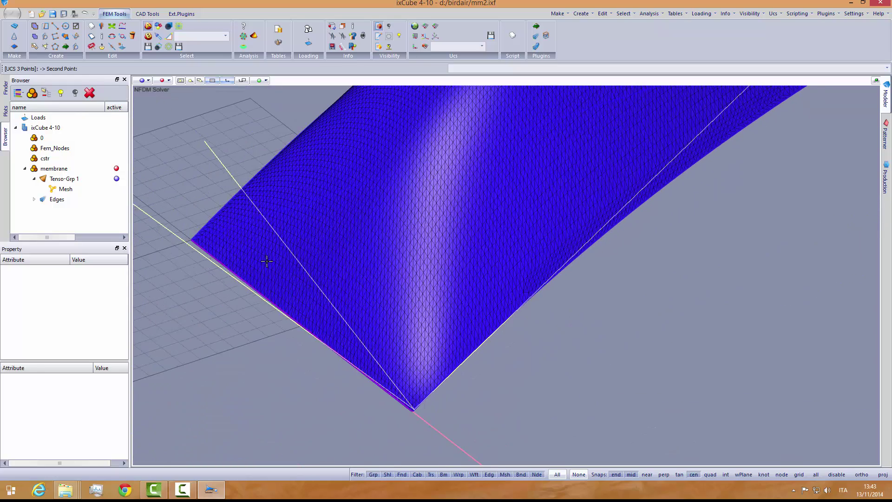
scroll(192, 244, up, 2)
click(191, 245)
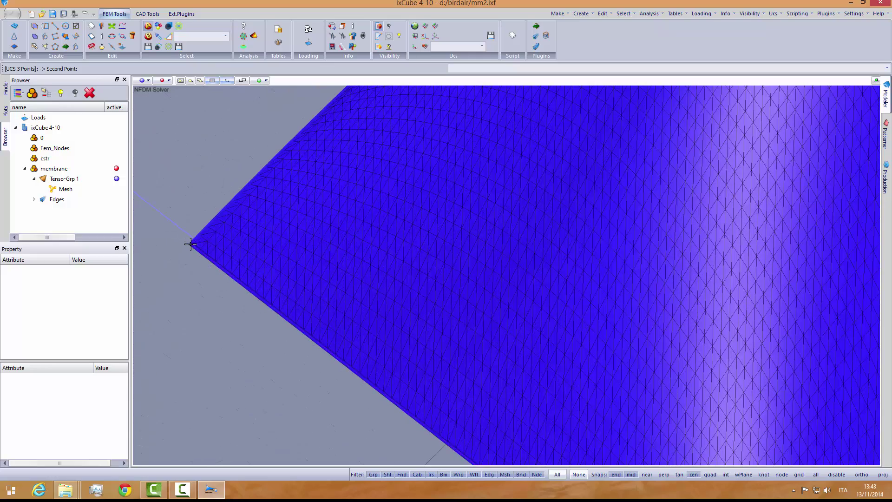
Step: Set the mesh's warp-weft orientation from the current UCS, using the reference plane as the weft plane
scroll(265, 269, down, 4)
mouse_move(295, 295)
middle_down()
mouse_move(279, 293)
mouse_move(275, 279)
mouse_move(251, 280)
mouse_move(294, 299)
mouse_move(287, 289)
middle_up()
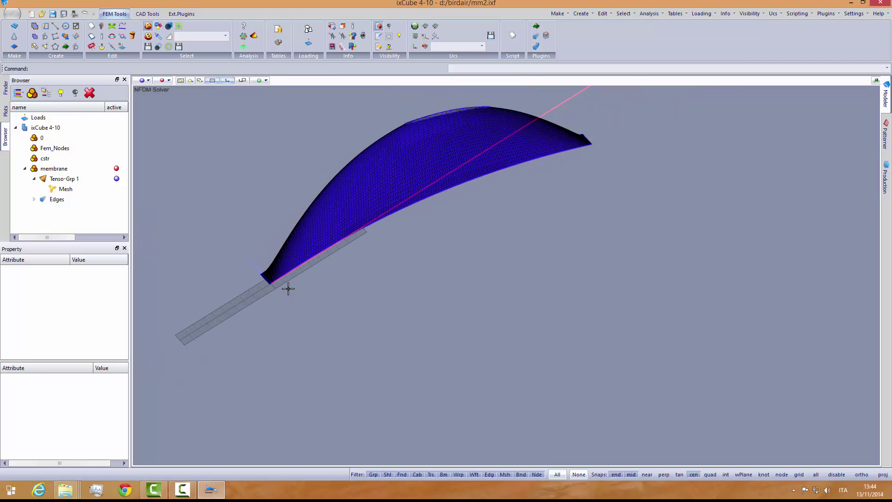
middle_drag(432, 222, 406, 303)
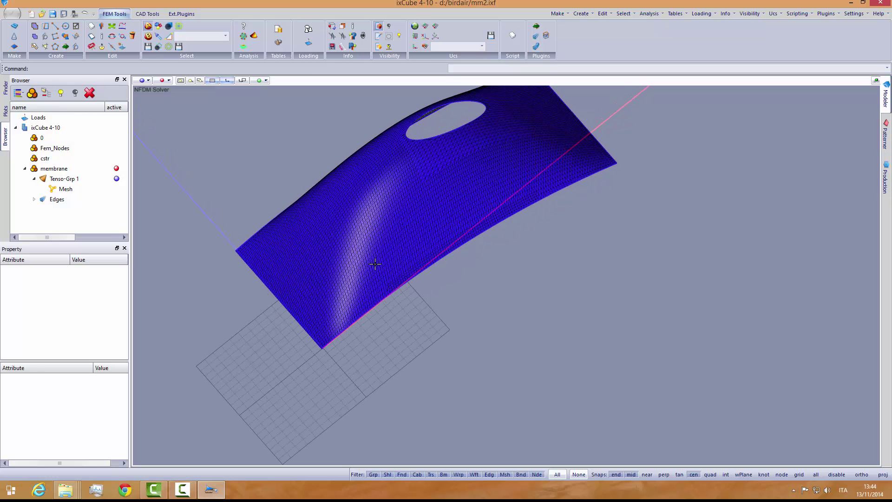
click(66, 189)
right_click(67, 191)
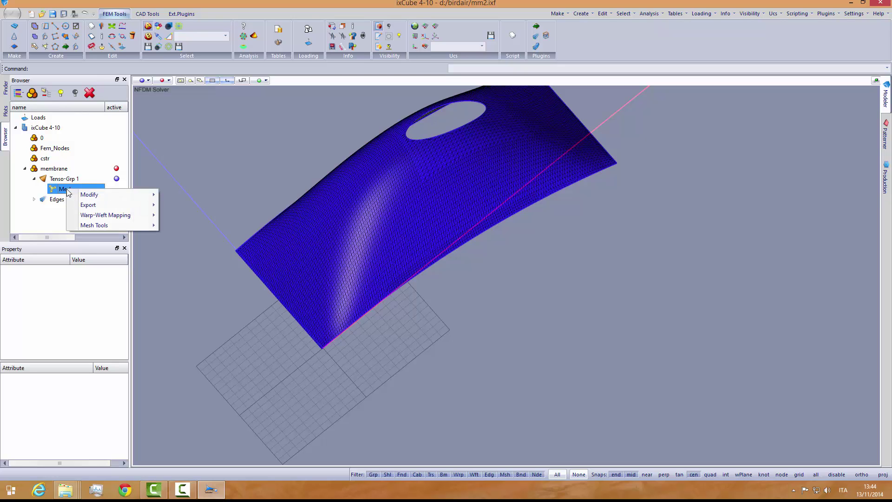
mouse_move(98, 218)
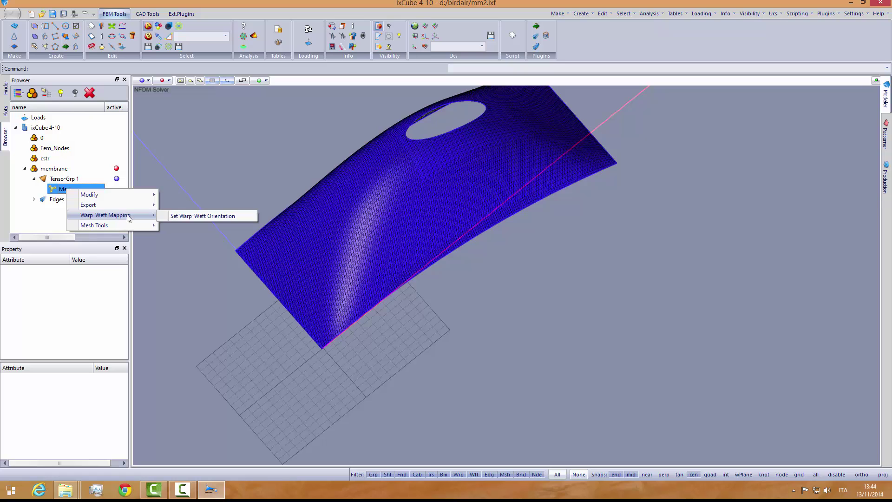
click(186, 217)
drag(433, 232, 631, 208)
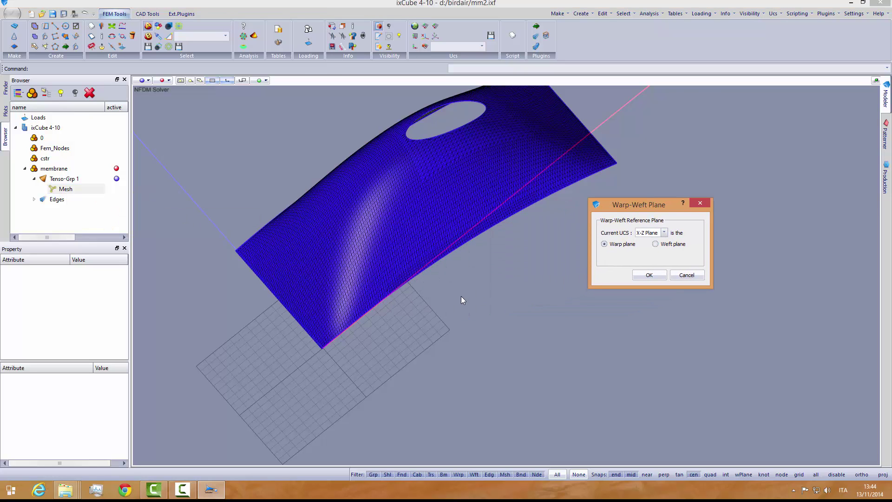
click(664, 233)
click(653, 240)
click(656, 244)
click(649, 275)
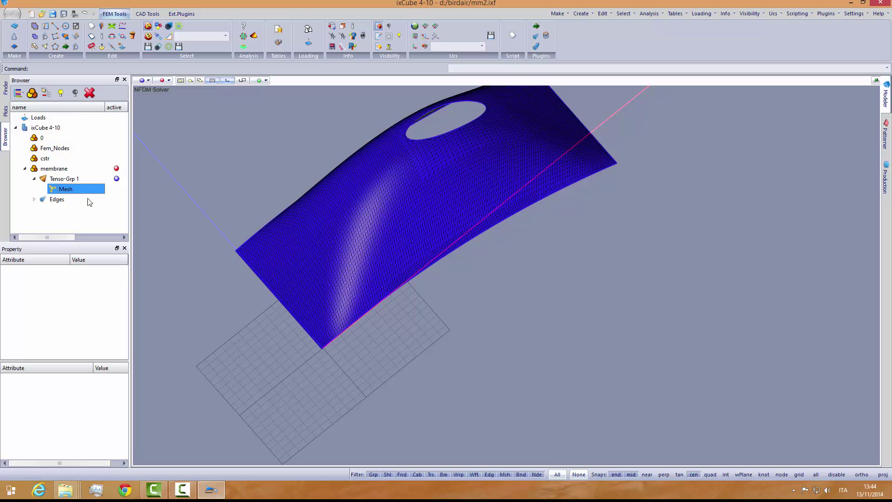
Step: Assign Precontraint 702 -Ferrari as the mesh's seed, widen the property area and clear the selection
click(67, 191)
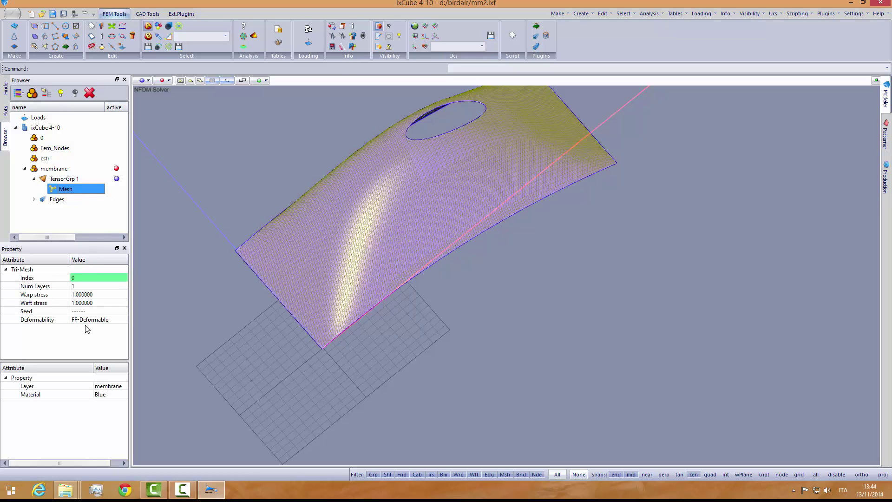
click(82, 295)
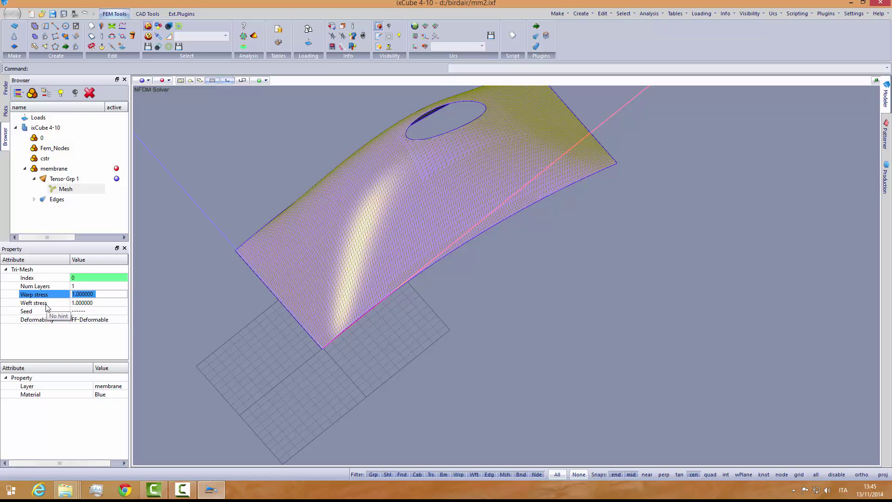
click(91, 311)
click(92, 314)
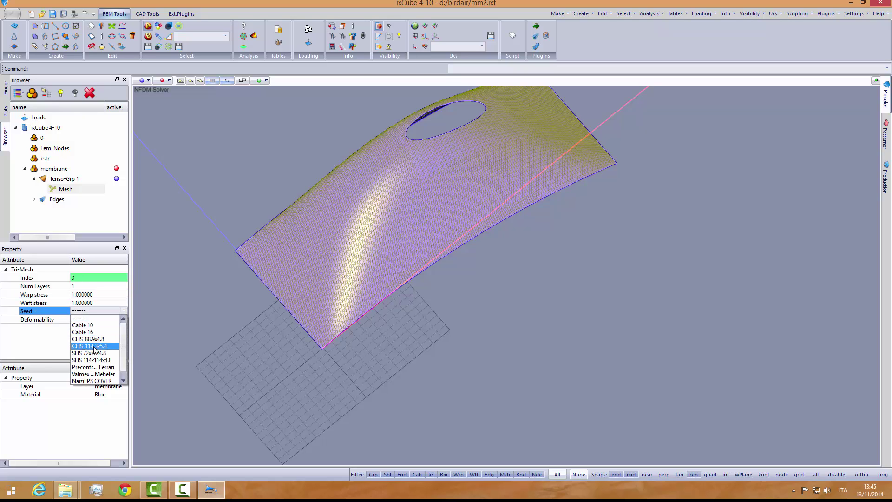
click(94, 368)
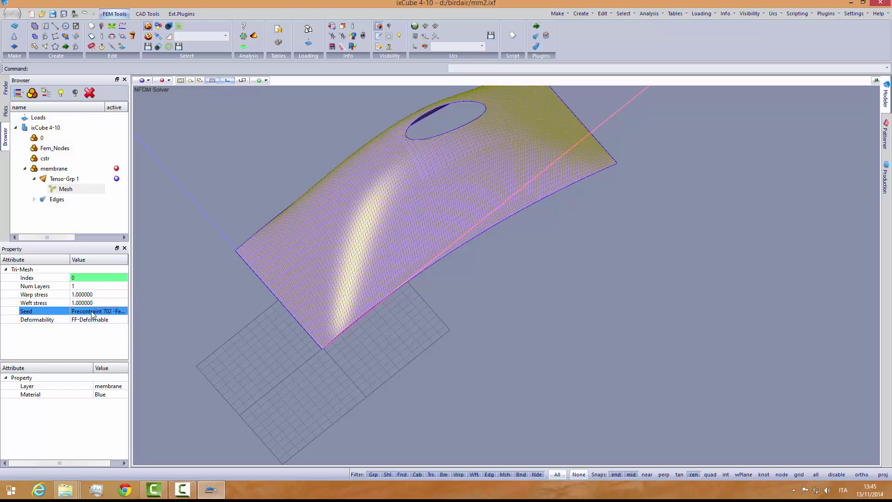
drag(129, 320, 138, 321)
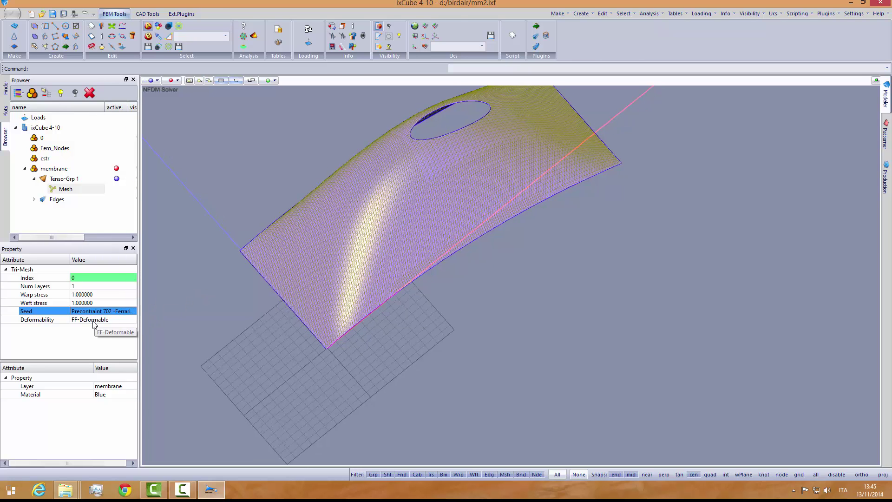
click(206, 347)
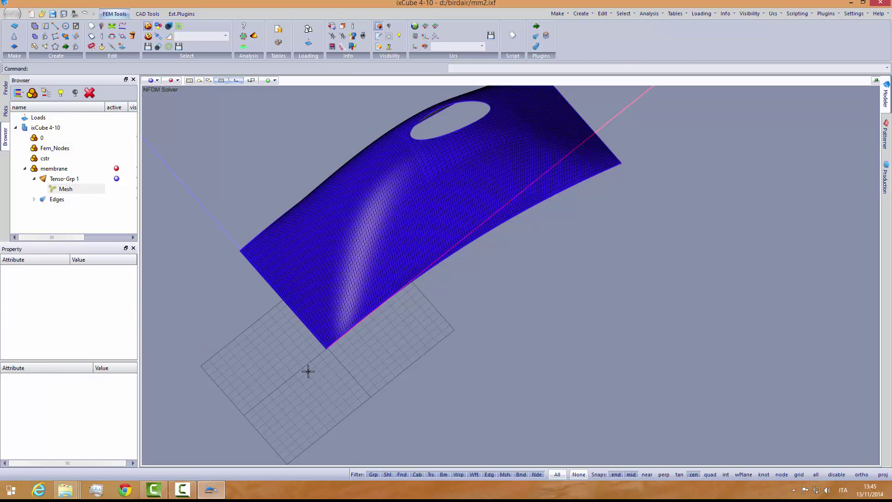
Step: Save the model with the membrane material assigned
scroll(310, 369, down, 3)
scroll(331, 365, up, 1)
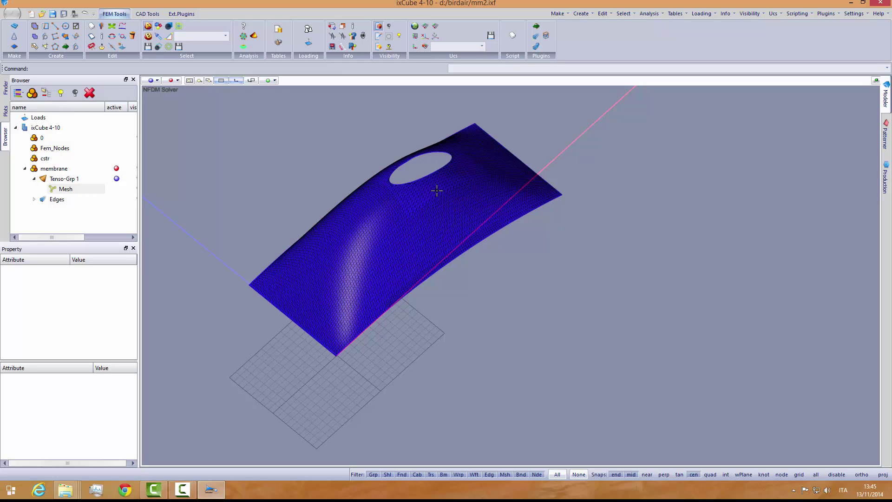
mouse_move(401, 231)
middle_down()
mouse_move(395, 273)
mouse_move(394, 243)
middle_up()
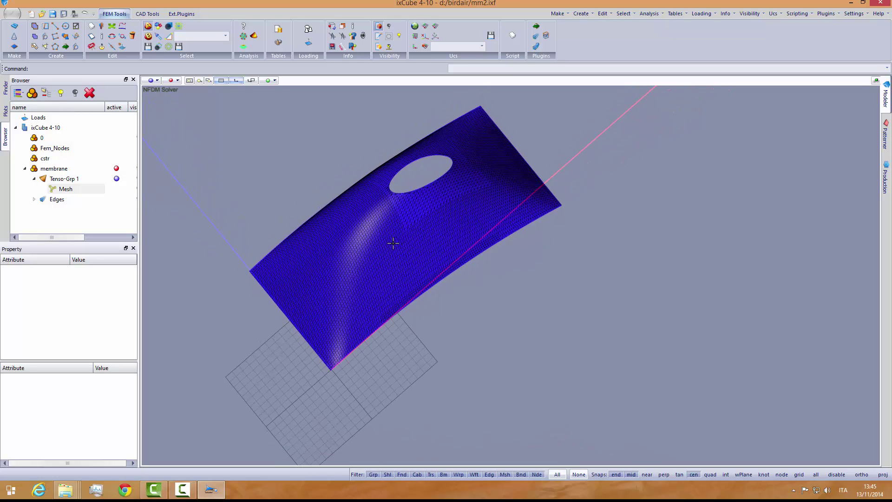
click(13, 14)
click(32, 72)
Step: Run the NFDM form finding on the membrane with the number of outer loops set to 1
click(243, 37)
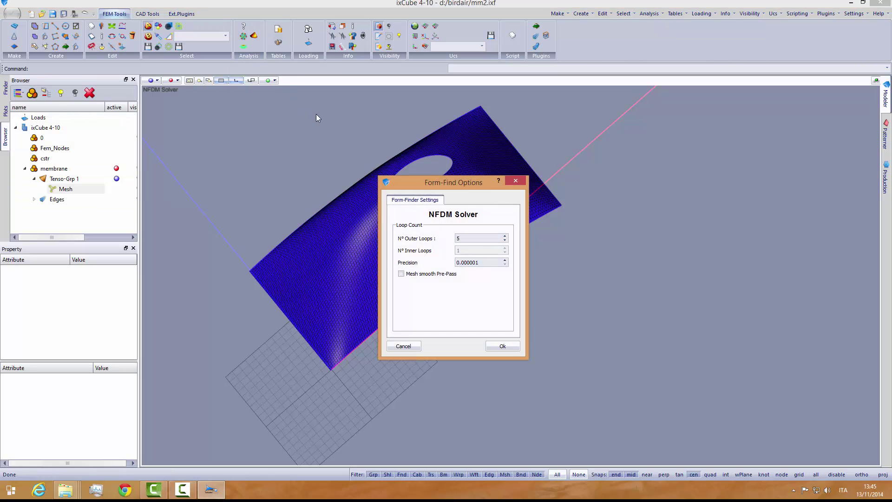
drag(440, 178, 677, 114)
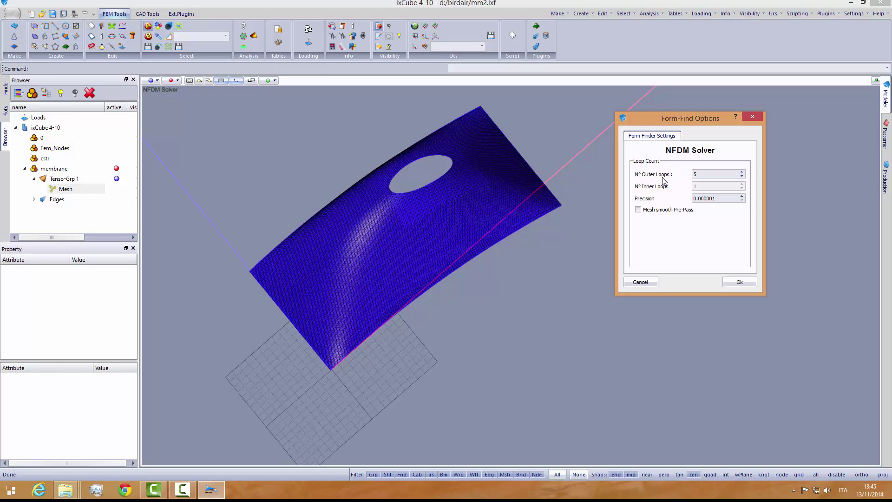
double_click(702, 176)
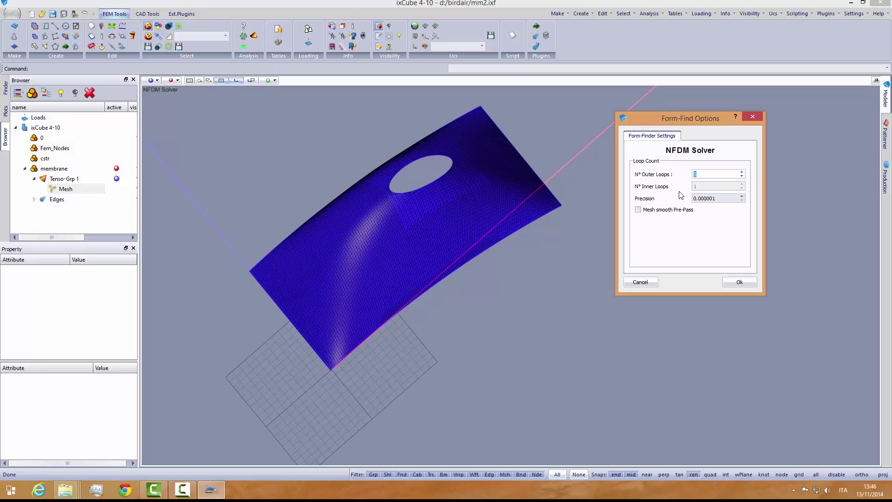
text(1)
click(739, 282)
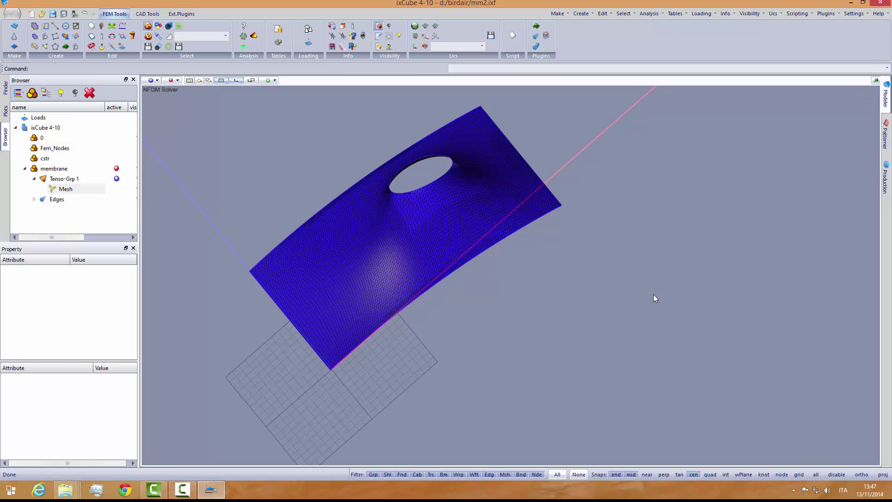
Step: Plot the membrane's sI stress with Form-Find as the active response
middle_drag(514, 295, 550, 265)
scroll(466, 244, up, 3)
middle_drag(466, 244, 440, 296)
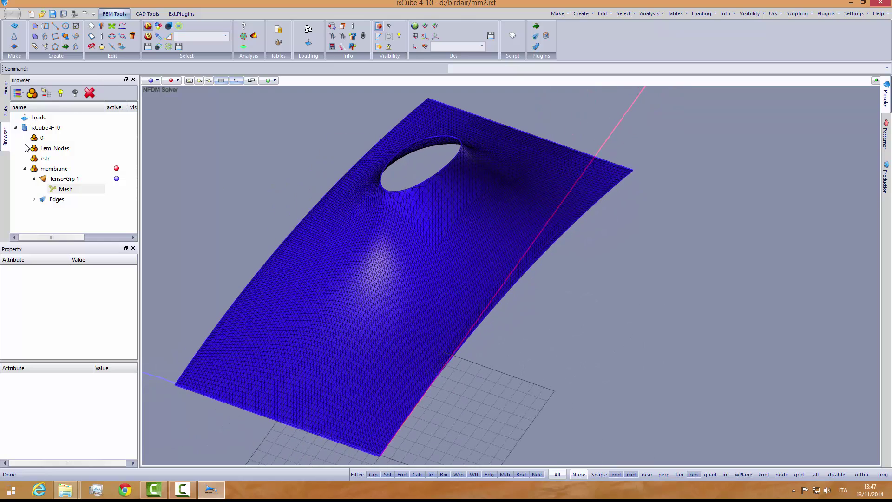
click(6, 111)
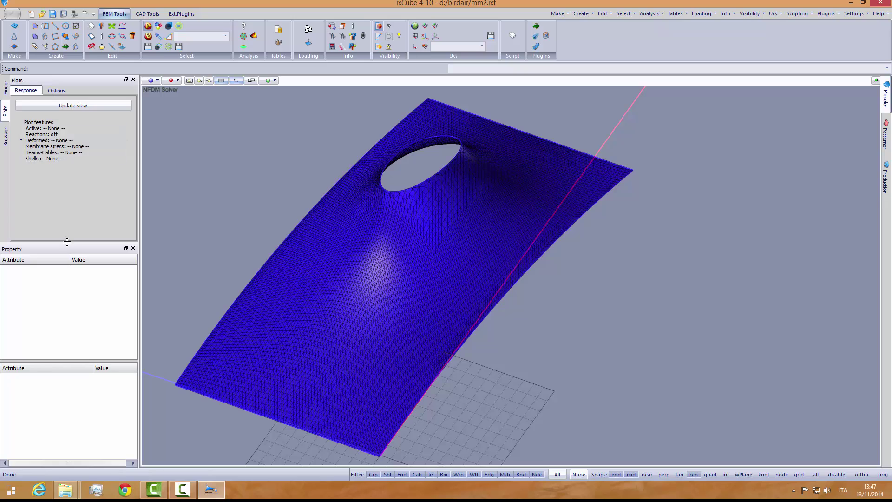
drag(67, 241, 67, 295)
click(60, 158)
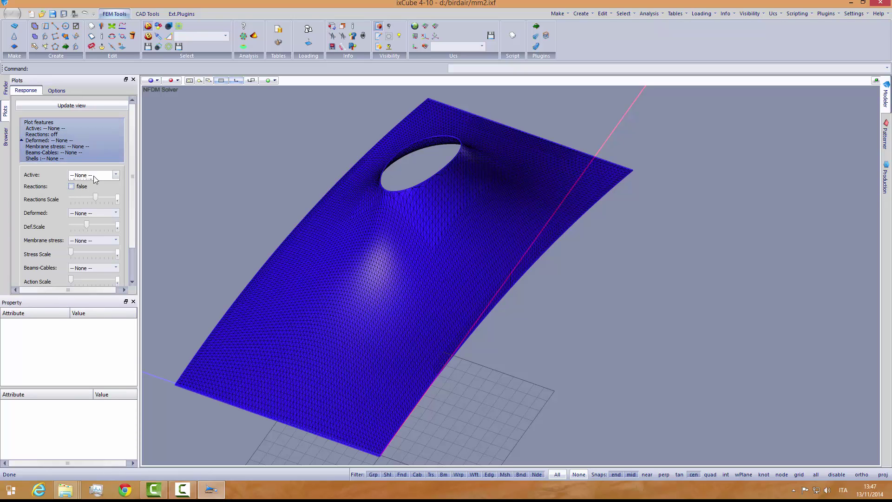
click(92, 188)
click(89, 242)
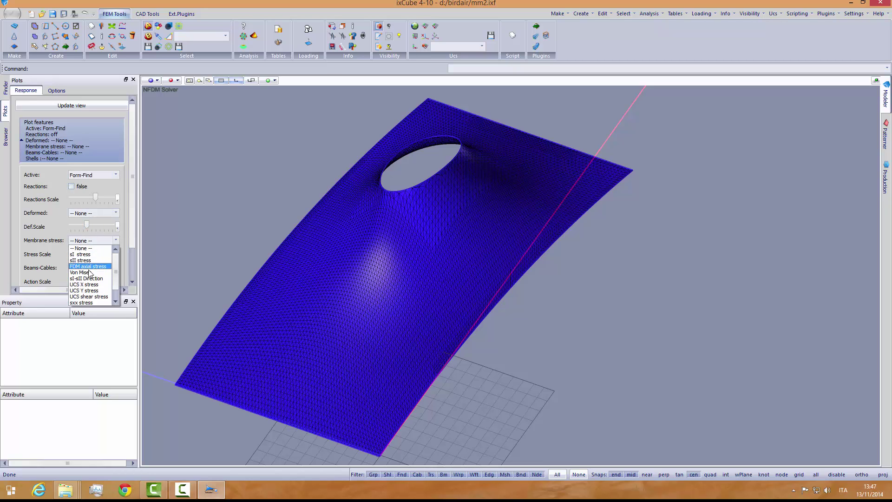
click(184, 237)
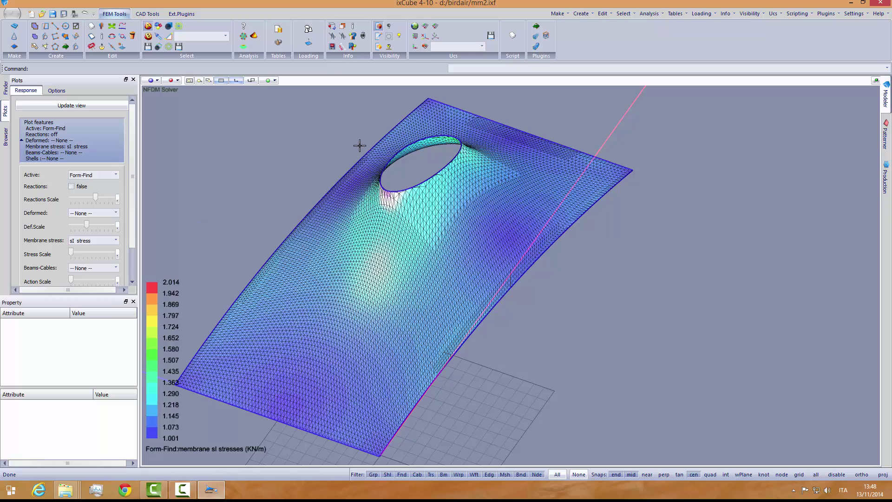
Step: Switch the sI stress plot to smooth contours without mesh lines and examine the stress distribution around the elliptical opening
click(379, 46)
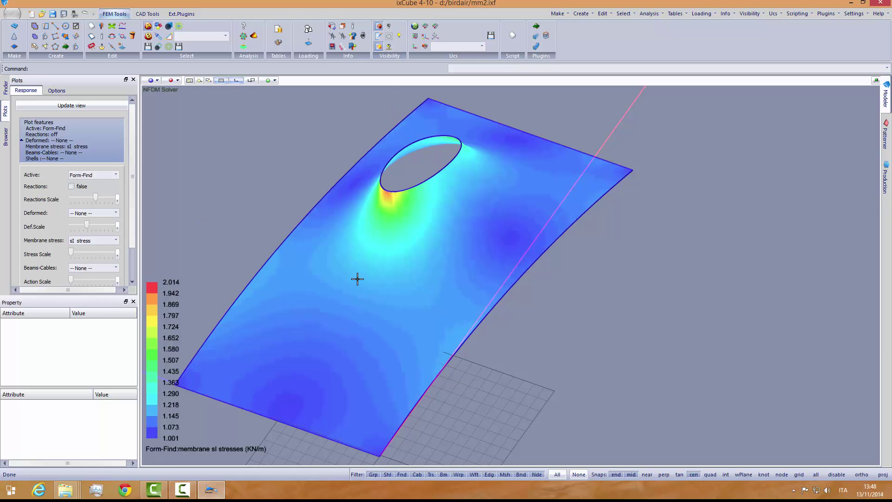
middle_drag(359, 279, 376, 290)
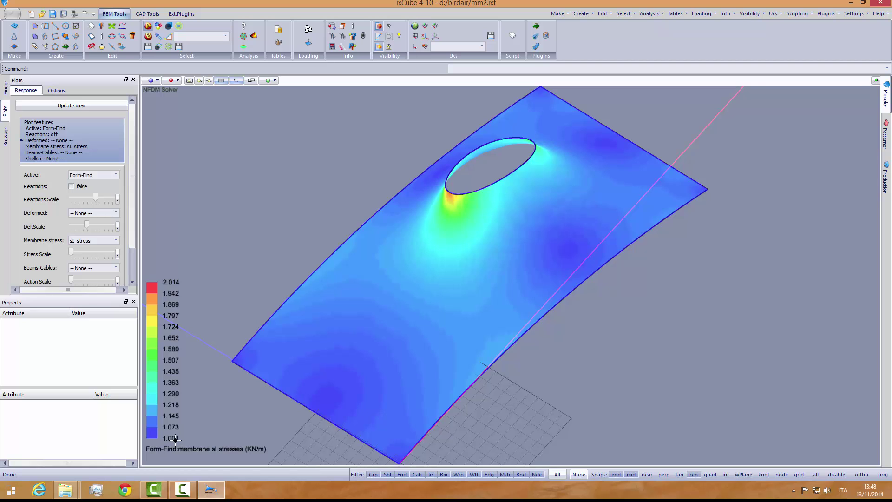
middle_drag(298, 367, 387, 301)
middle_drag(439, 240, 334, 219)
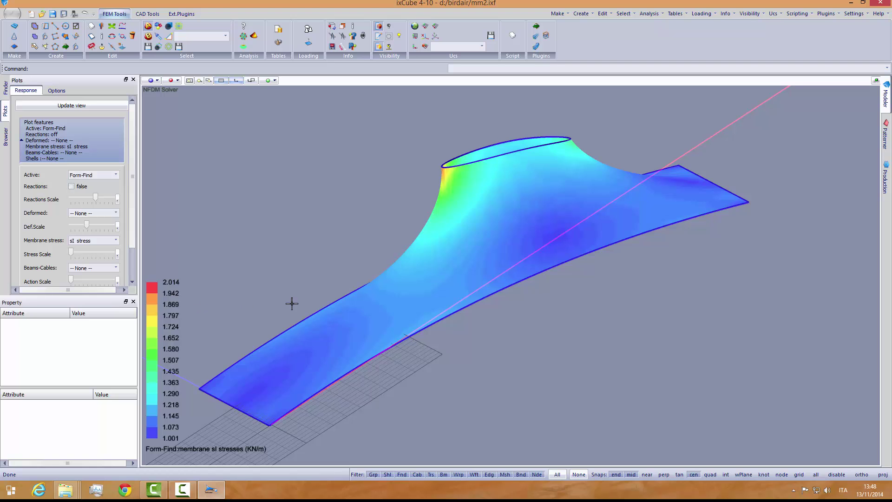
middle_drag(292, 272, 390, 278)
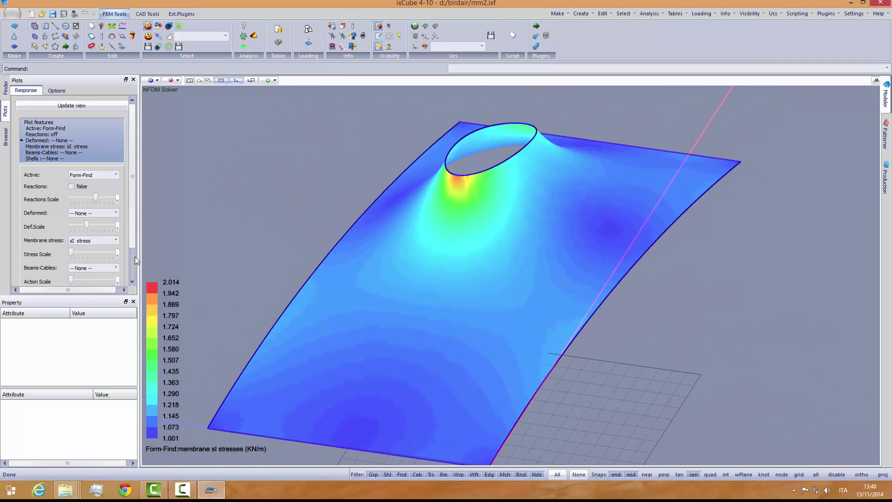
Step: Plot the membrane's sII stress and examine its distribution near the opening and across the surface
click(93, 241)
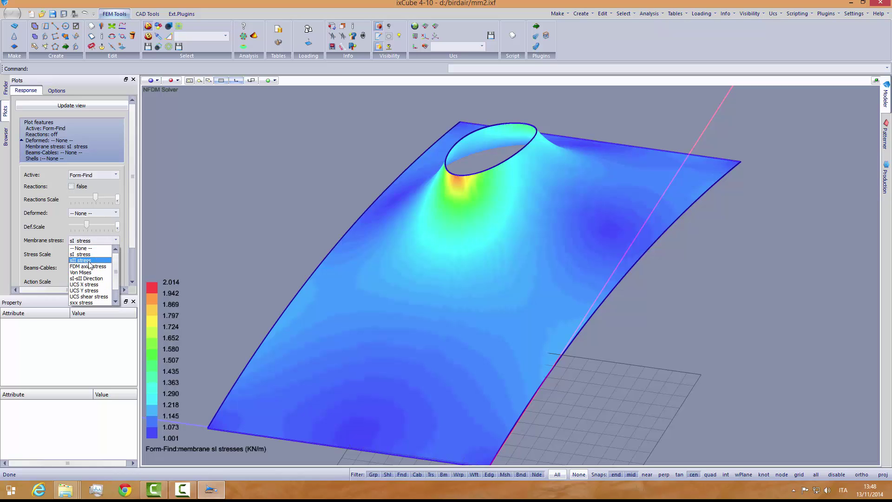
click(90, 261)
middle_drag(249, 259, 338, 276)
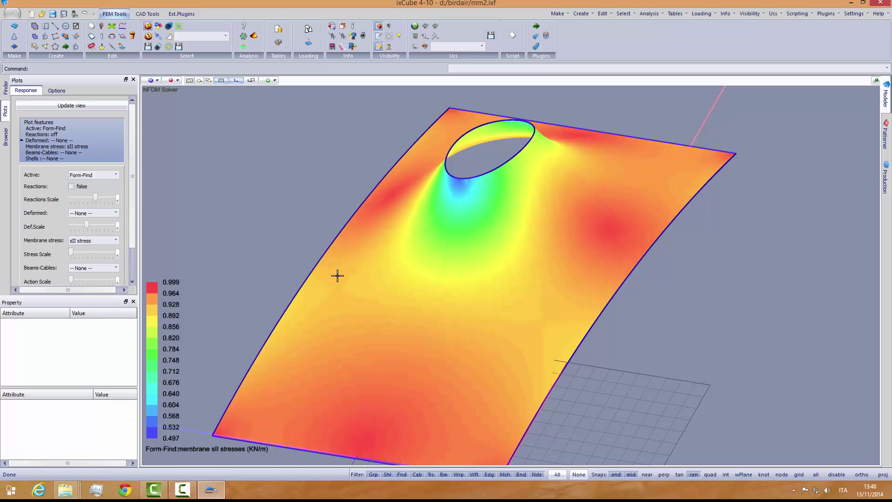
mouse_move(376, 311)
middle_down()
mouse_move(410, 285)
mouse_move(384, 305)
middle_up()
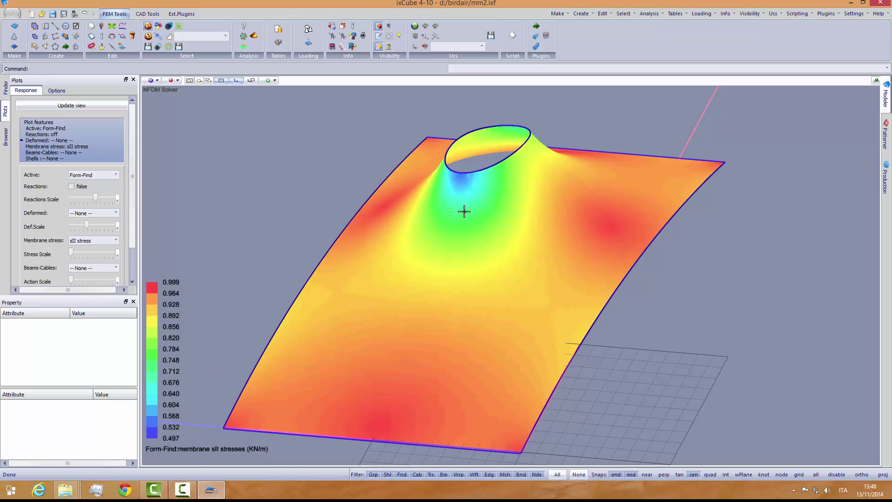
scroll(453, 167, up, 2)
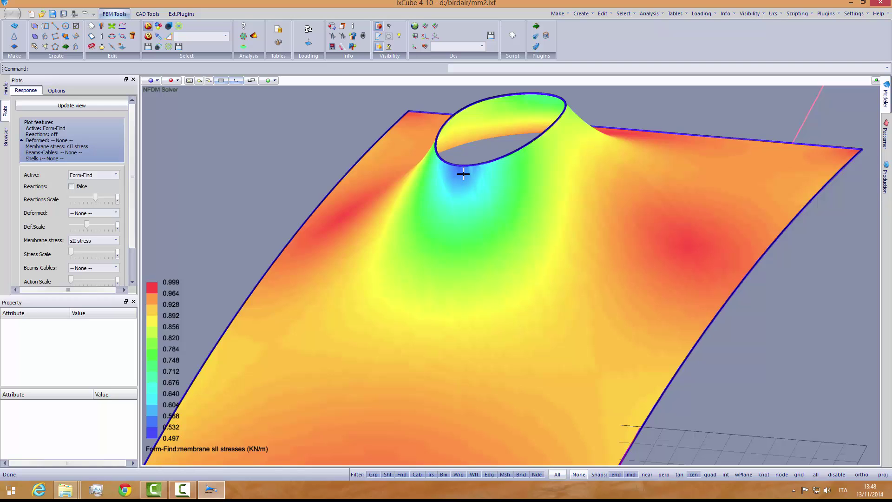
scroll(463, 176, down, 1)
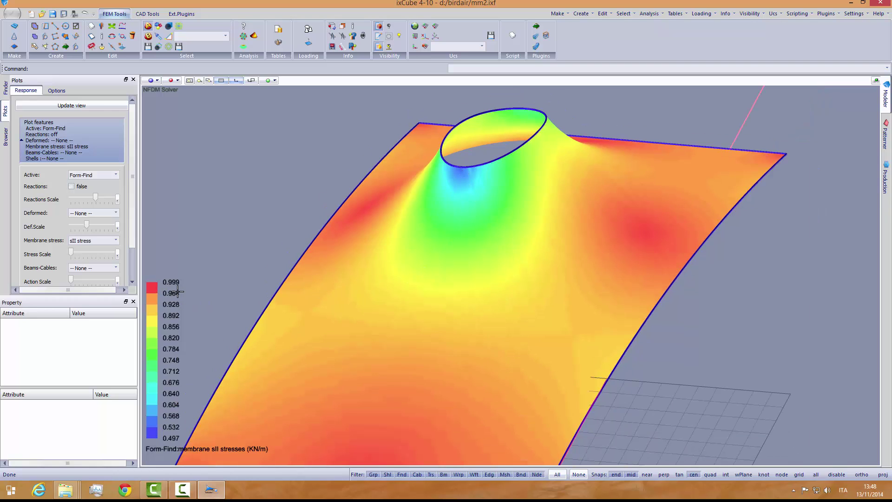
middle_drag(372, 285, 365, 328)
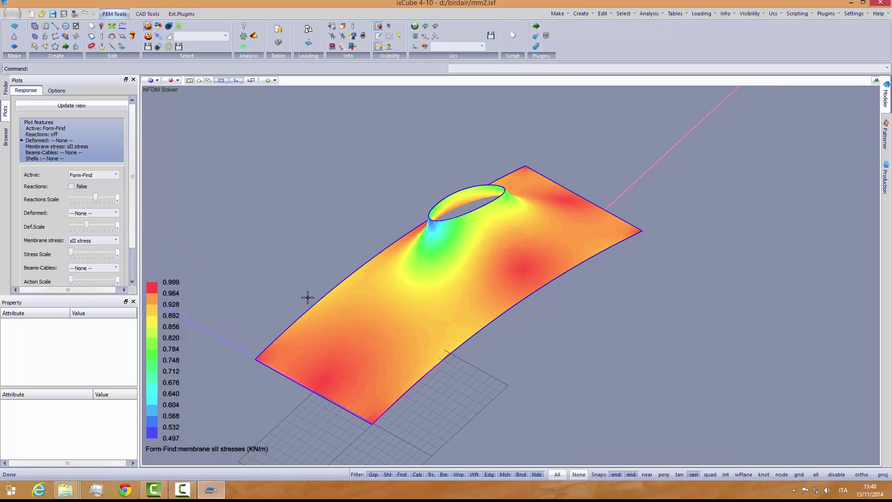
Step: Plot the membrane's Von Mises stress and examine the concentration below the opening
click(97, 243)
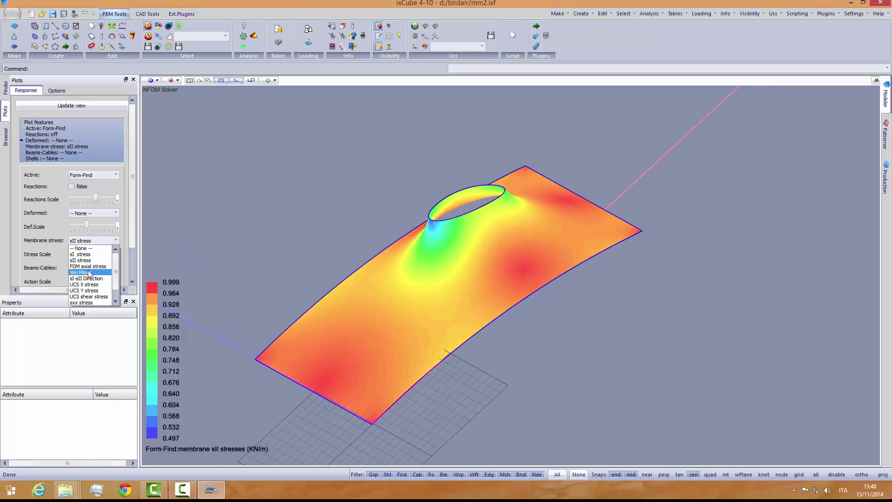
click(134, 277)
middle_drag(258, 283, 195, 363)
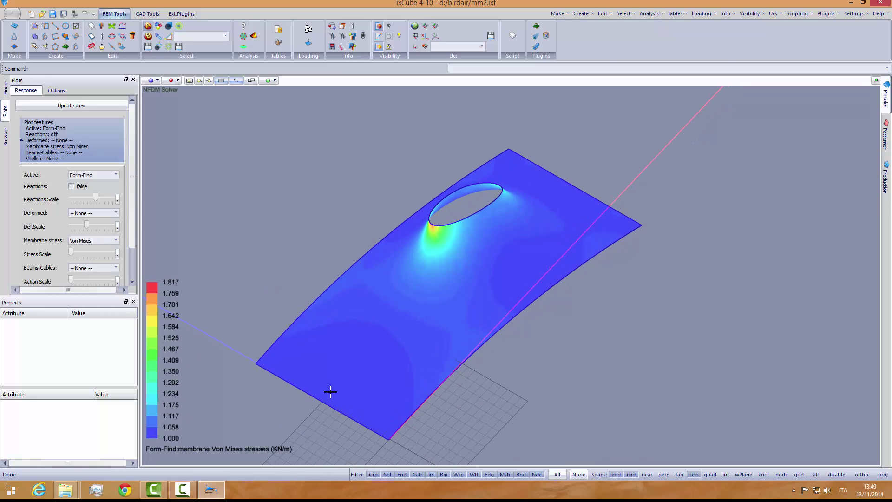
middle_drag(431, 287, 420, 313)
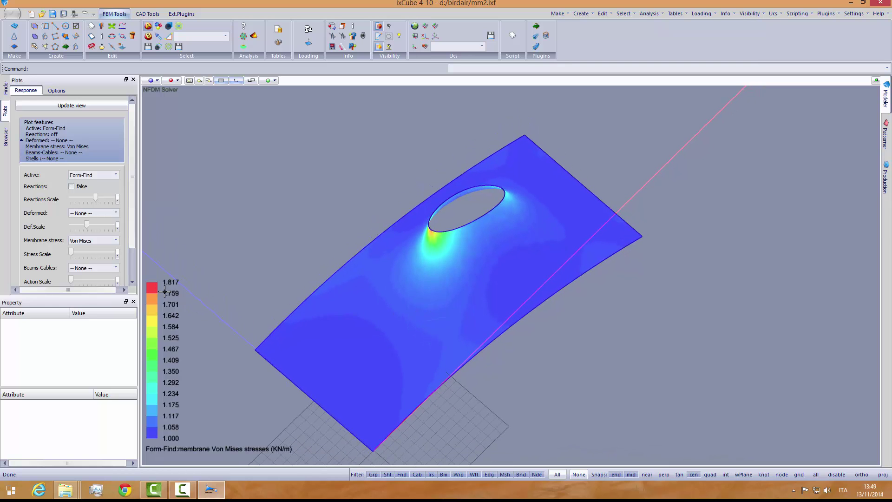
scroll(459, 222, up, 2)
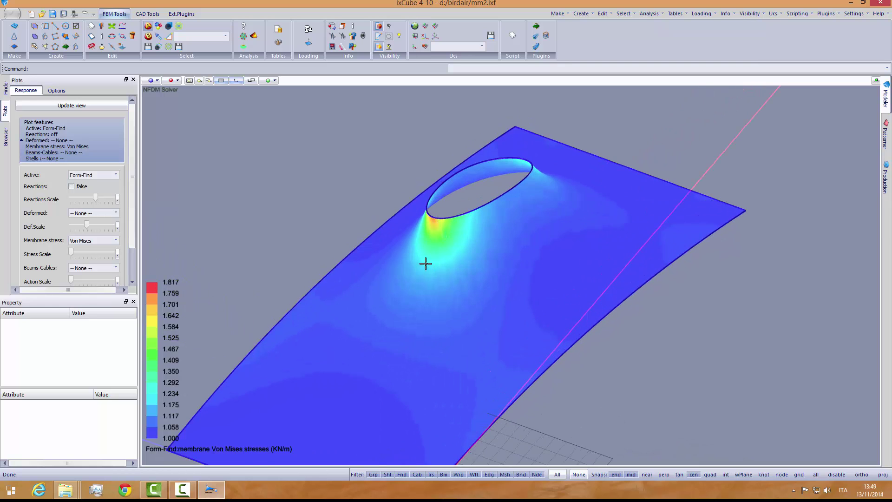
middle_drag(425, 264, 472, 283)
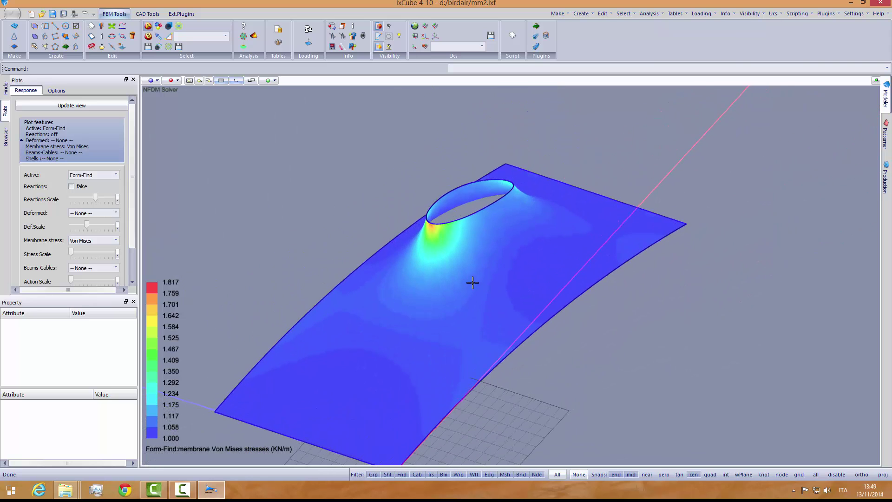
Step: Set the membrane stress plot to None and restore the mesh display
click(91, 241)
click(88, 247)
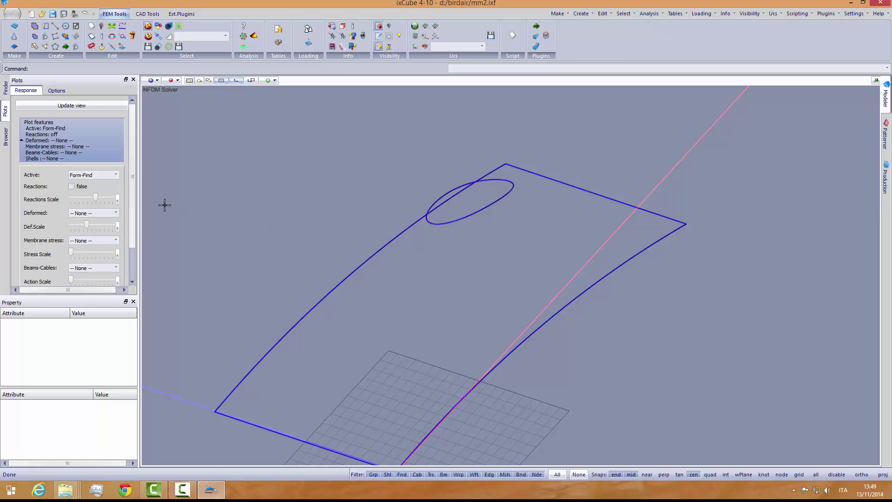
click(378, 50)
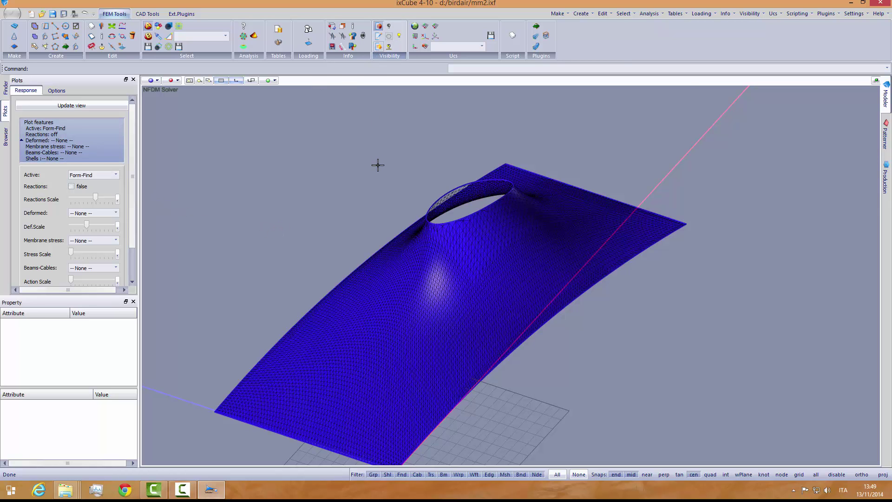
scroll(379, 165, down, 2)
mouse_move(369, 220)
middle_down()
mouse_move(374, 235)
mouse_move(364, 233)
middle_up()
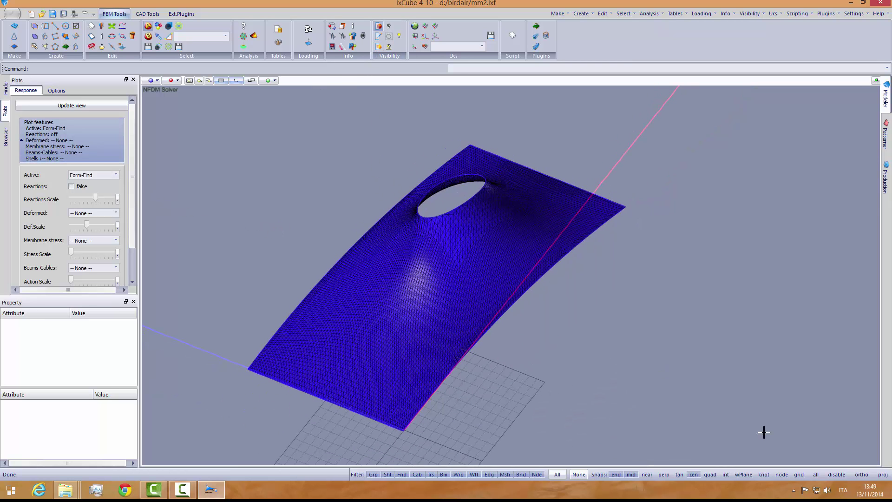
Step: Enable the node snap, widen the browser area and make the cstr layer visible
click(782, 474)
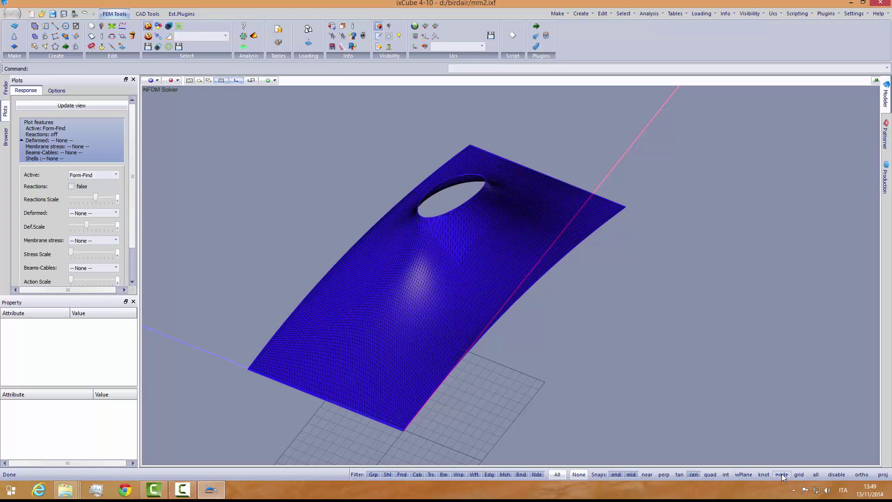
click(5, 136)
click(64, 159)
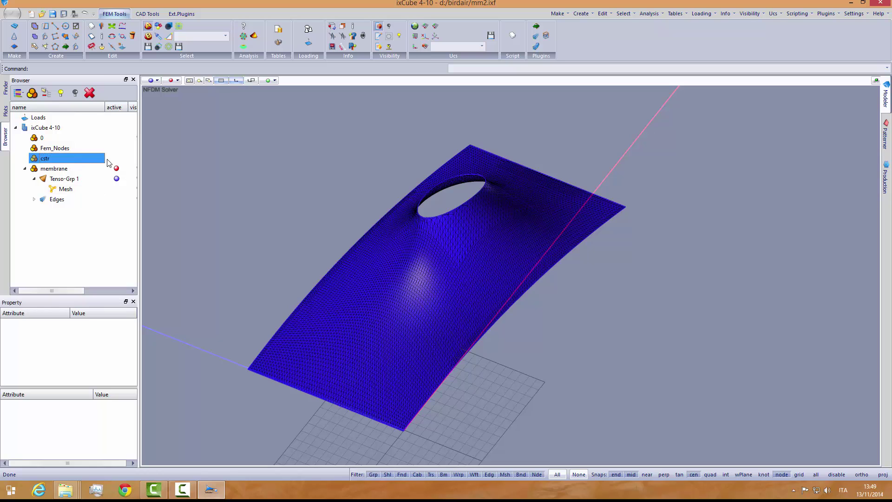
drag(139, 155, 170, 155)
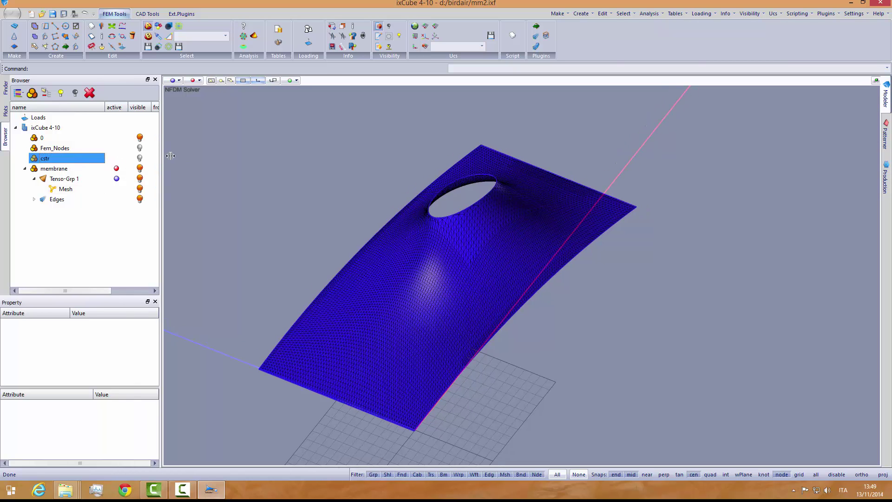
click(140, 158)
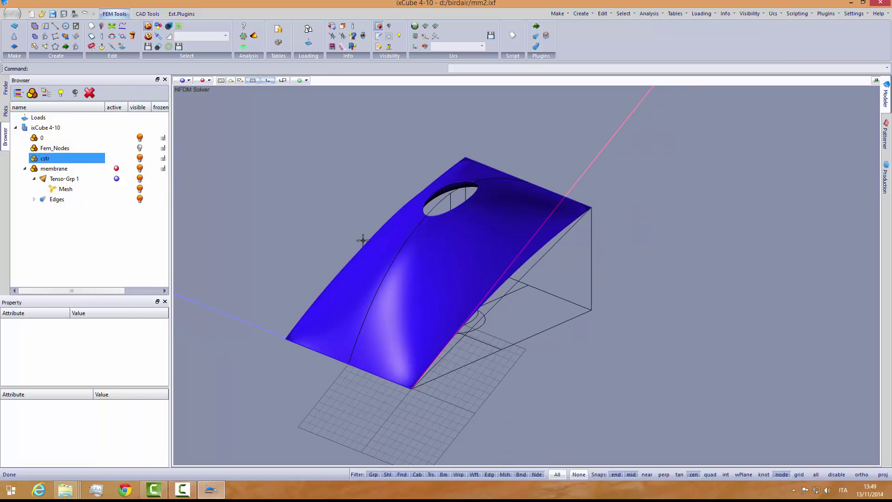
Step: Copy the whole membrane with its construction geometry 20 m along X, from one front corner to the other
drag(280, 149, 640, 422)
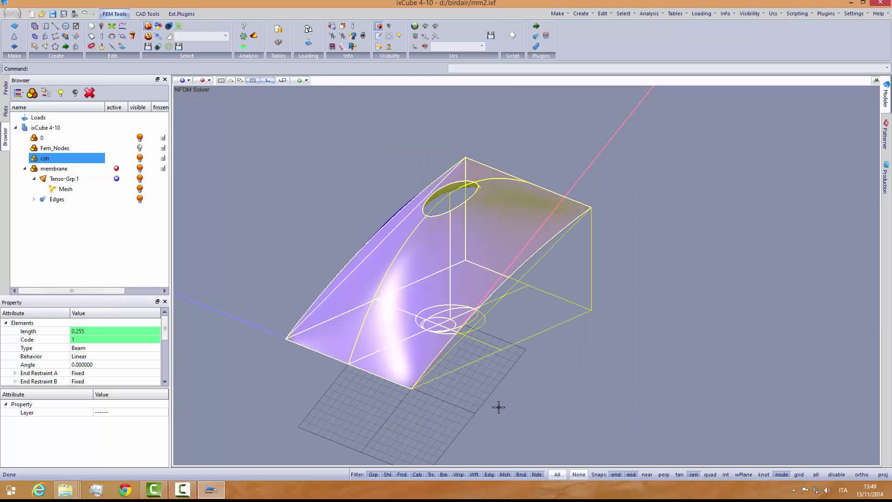
click(148, 14)
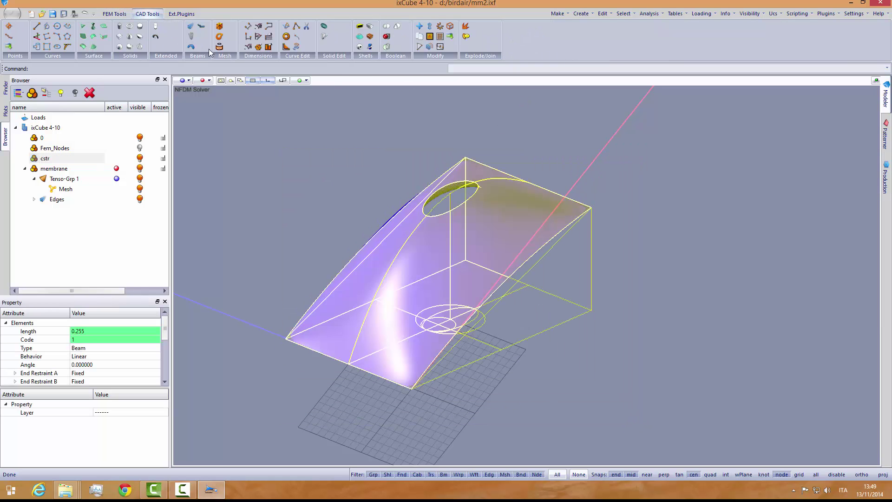
click(420, 37)
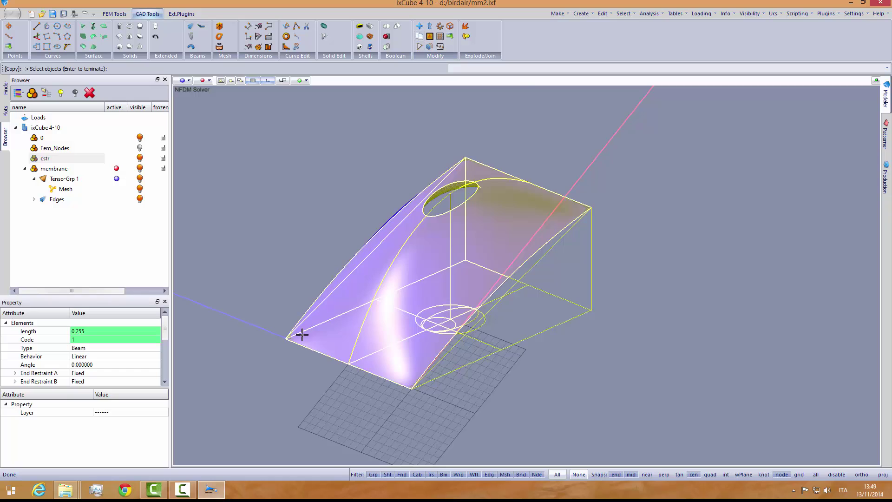
scroll(281, 343, up, 4)
scroll(281, 343, up, 2)
key(Return)
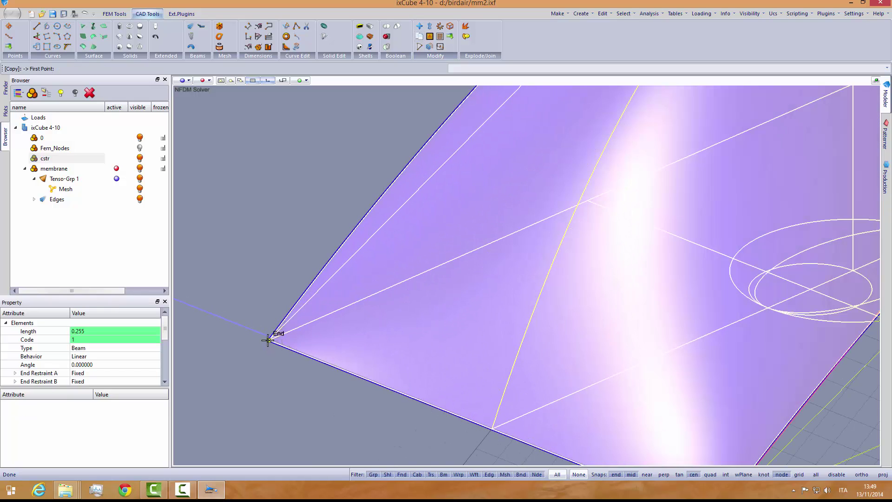
click(265, 334)
scroll(268, 269, down, 4)
scroll(478, 384, up, 5)
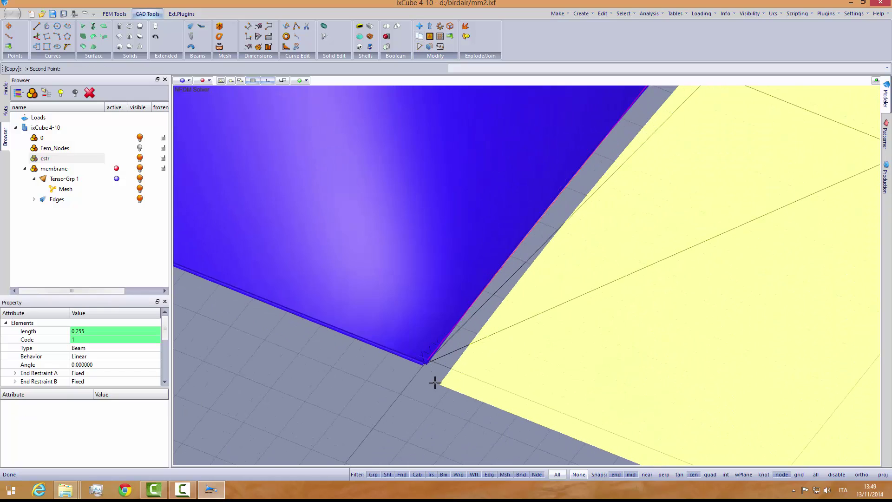
click(425, 365)
Step: Place another copy of the membrane module 40 m along X from the original, at the first copy's far front corner
scroll(370, 298, down, 4)
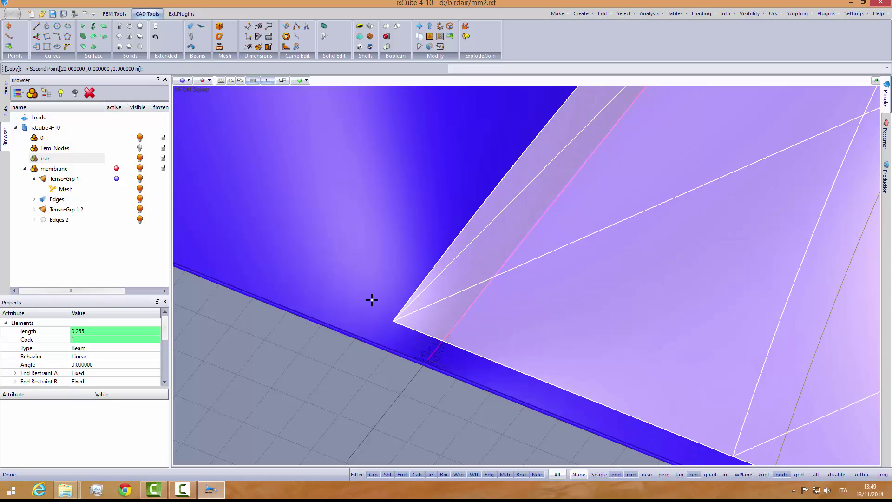
scroll(581, 413, up, 2)
scroll(538, 379, up, 5)
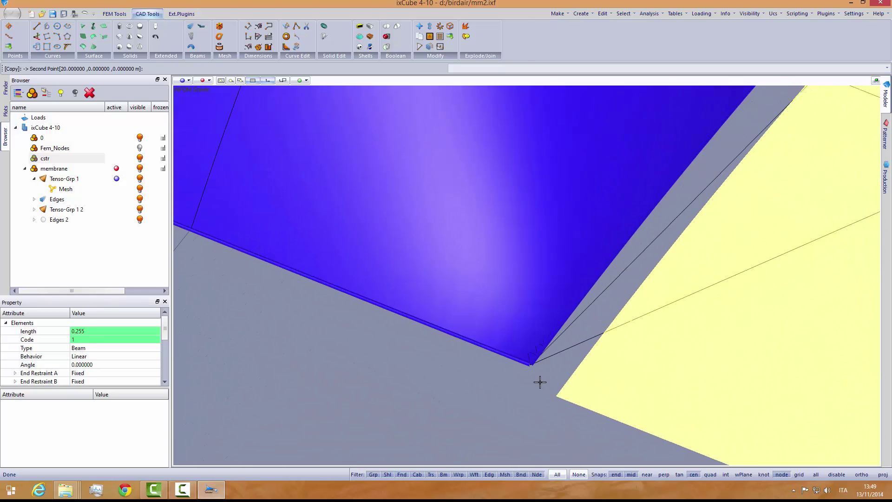
click(522, 346)
scroll(521, 348, down, 8)
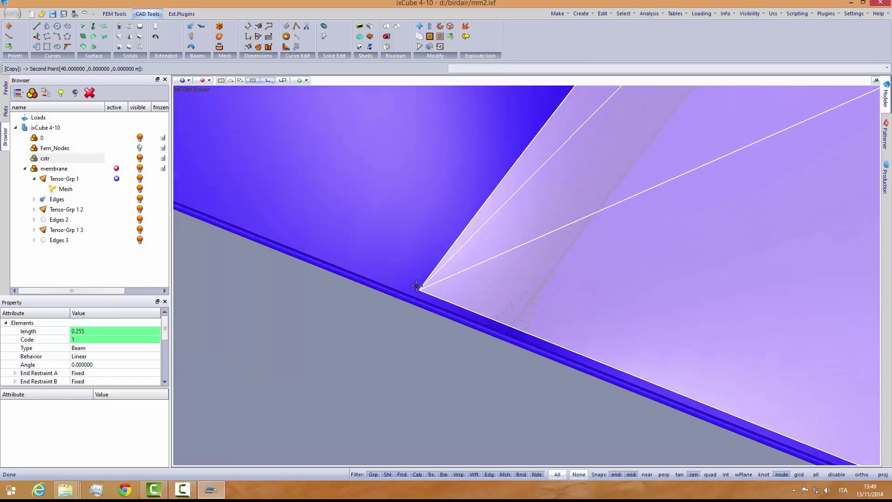
Step: Copy the three membrane bays with their construction geometry along X, from one end's front corner to the opposite end's front corner
middle_drag(506, 351, 474, 346)
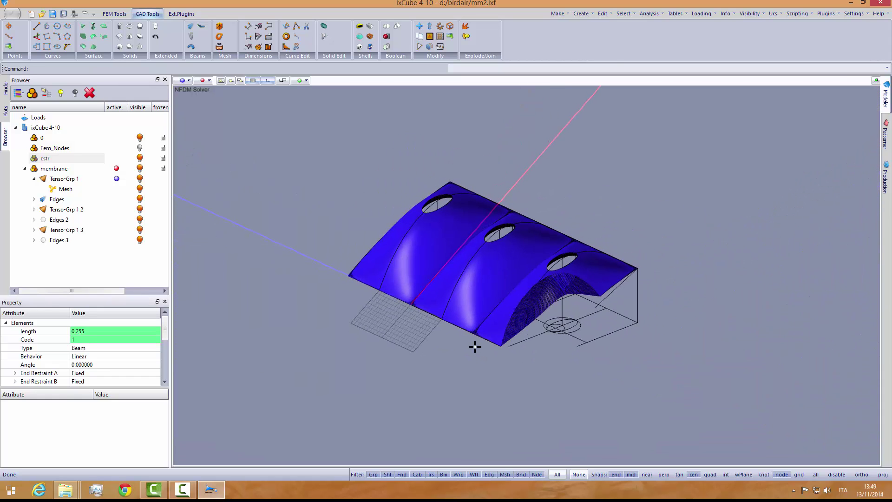
click(222, 82)
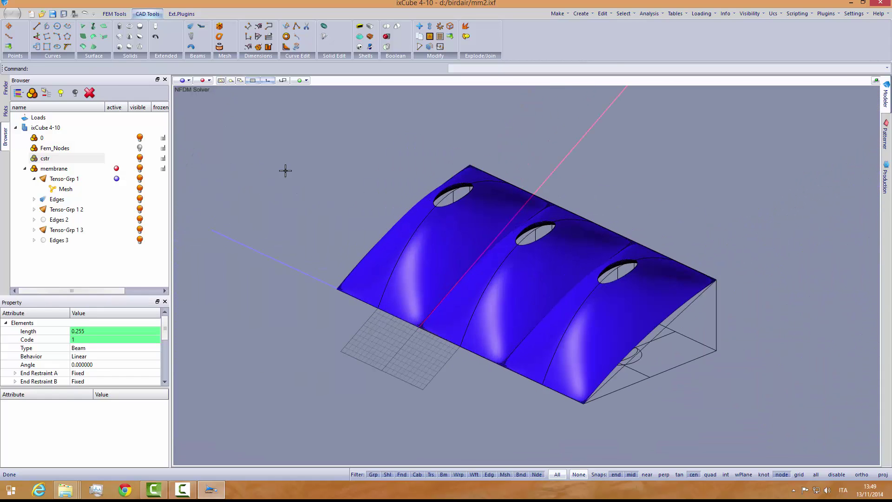
mouse_move(355, 235)
middle_down()
mouse_move(345, 229)
mouse_move(365, 239)
middle_up()
drag(300, 148, 762, 447)
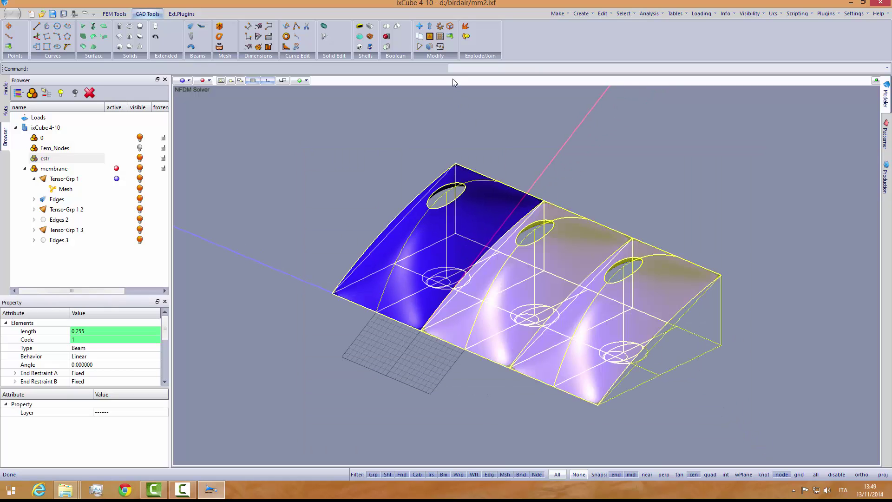
click(419, 36)
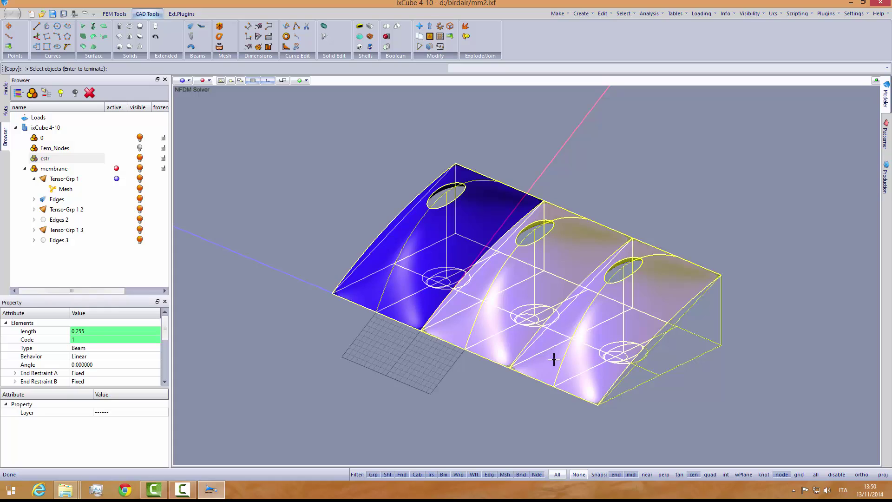
key(Return)
scroll(599, 407, up, 2)
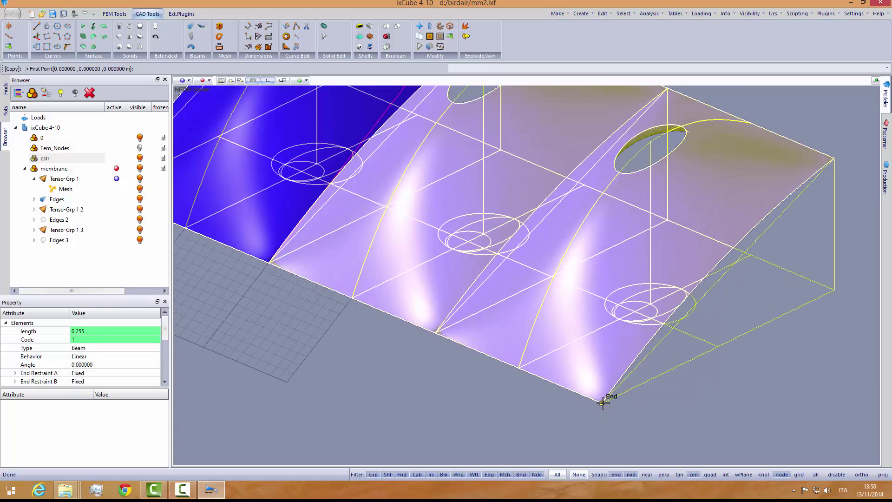
click(603, 402)
scroll(602, 403, down, 3)
scroll(294, 263, up, 4)
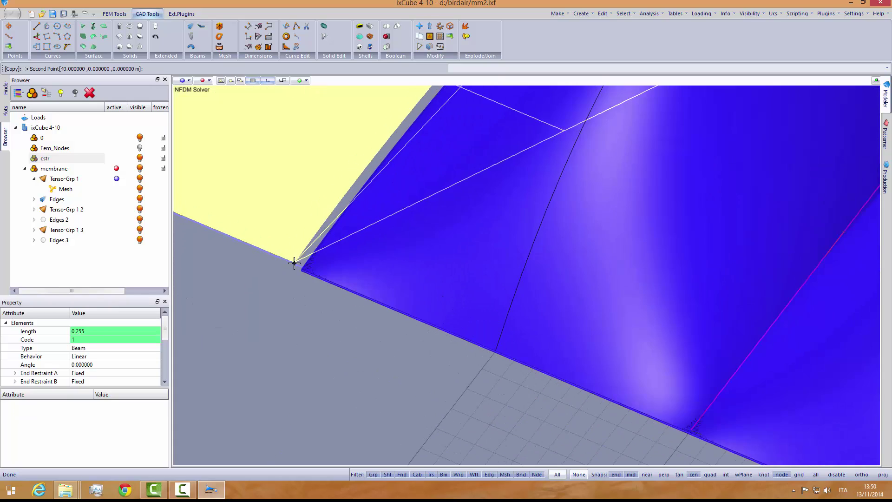
click(301, 271)
scroll(345, 299, down, 5)
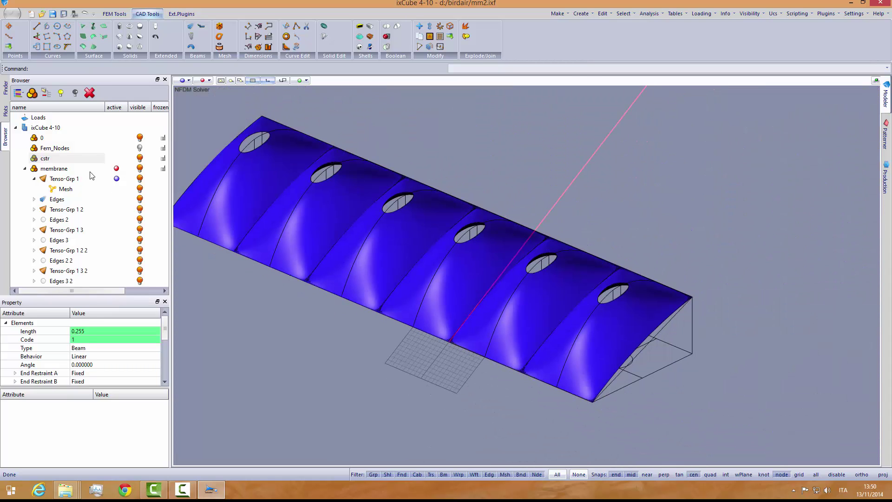
Step: Hide the cstr construction layer so only the membrane meshes are displayed
click(140, 158)
scroll(370, 173, down, 3)
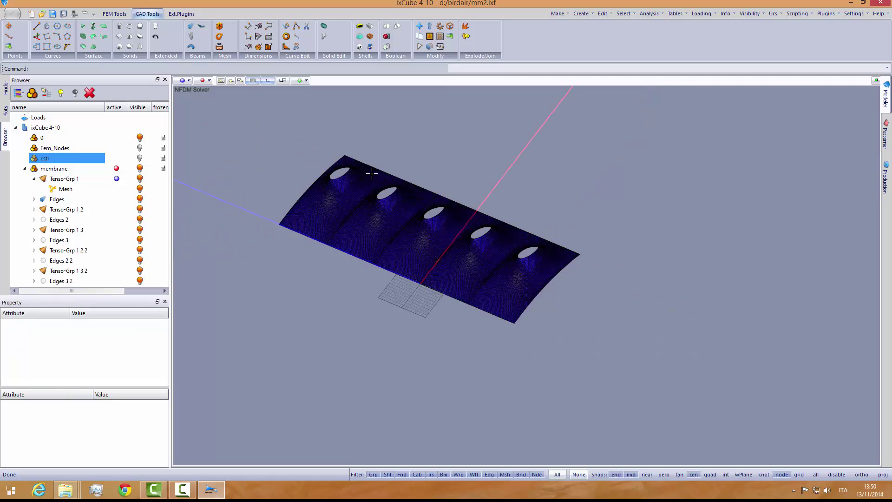
middle_drag(393, 222, 423, 248)
scroll(377, 226, up, 4)
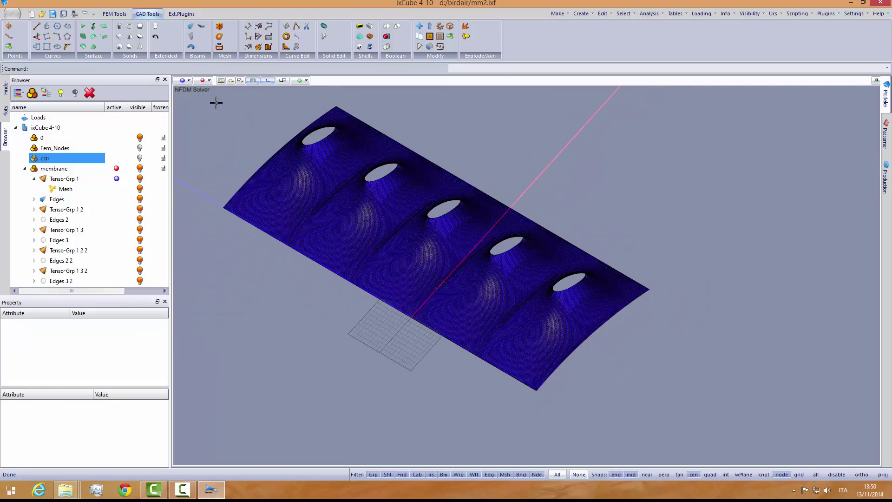
Step: Switch to a perspective view and look at the row of membrane bays from low along its front edge
click(184, 82)
click(202, 166)
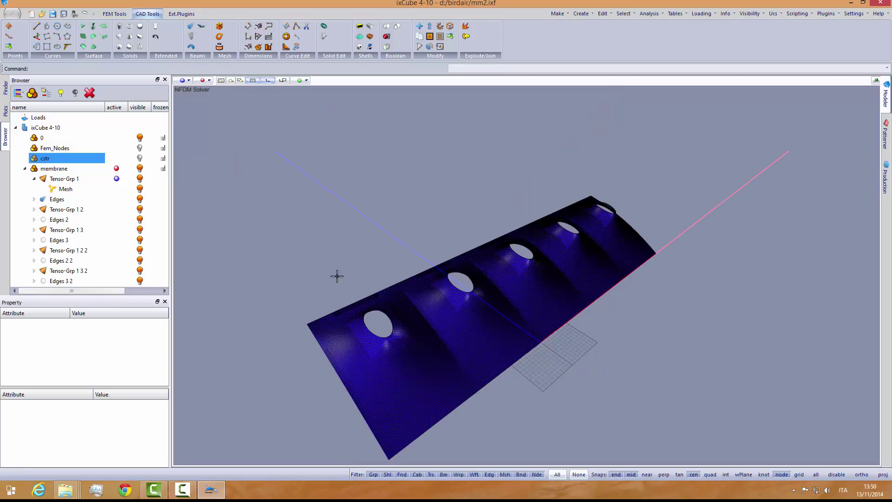
middle_drag(339, 275, 379, 290)
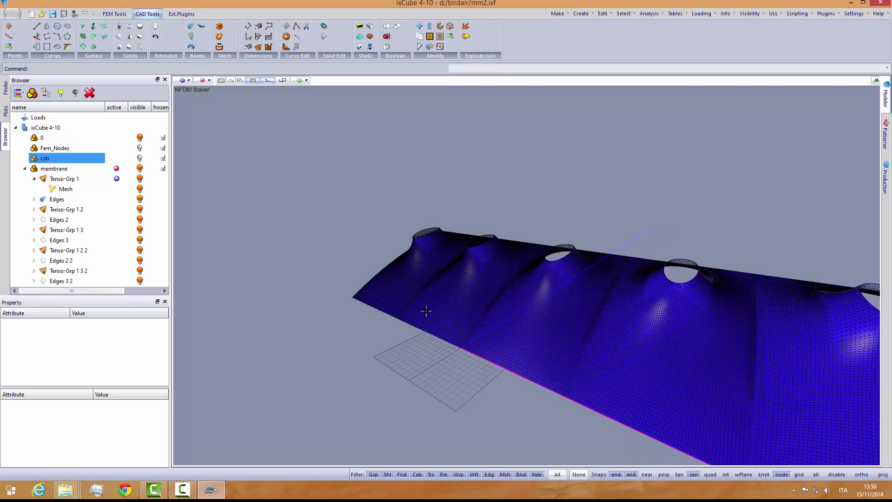
middle_drag(424, 311, 383, 272)
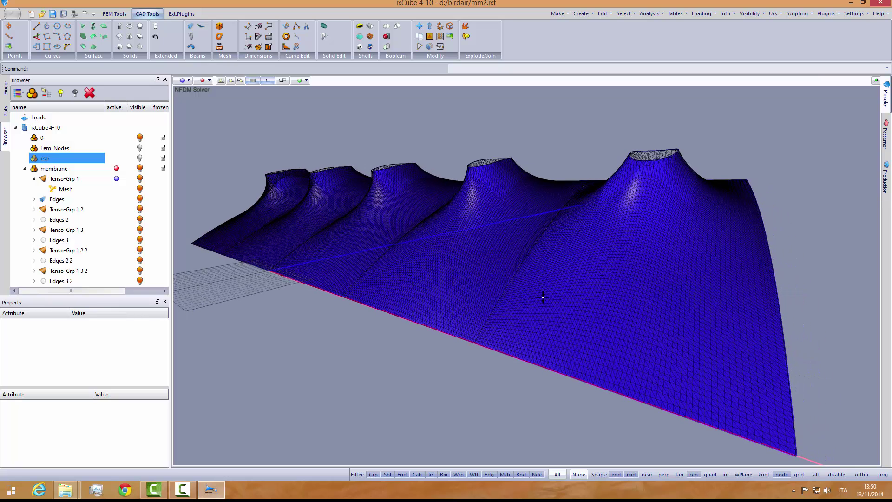
Step: Select the membrane meshes of all bays, change their material to White and clear the selection
drag(384, 232, 384, 233)
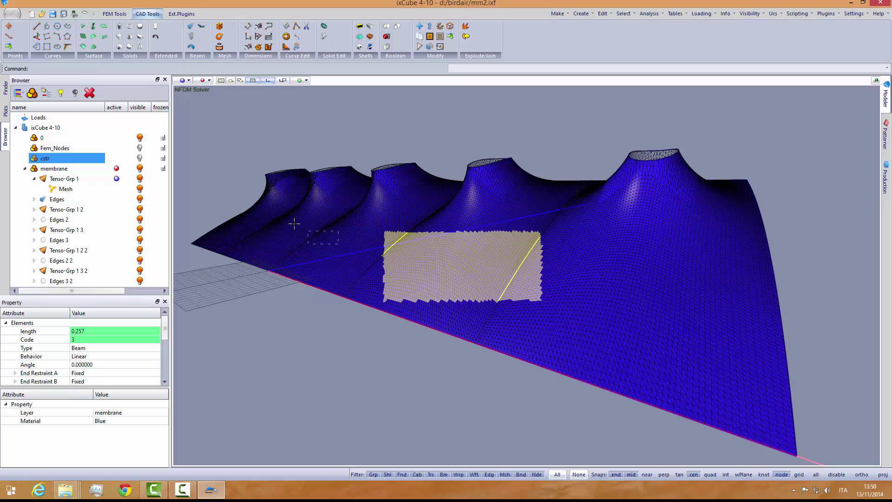
drag(274, 214, 275, 214)
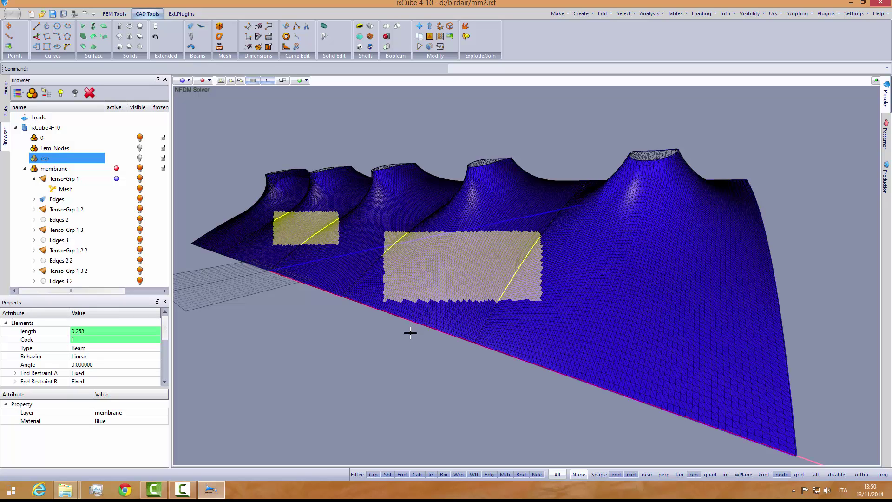
click(120, 421)
click(120, 420)
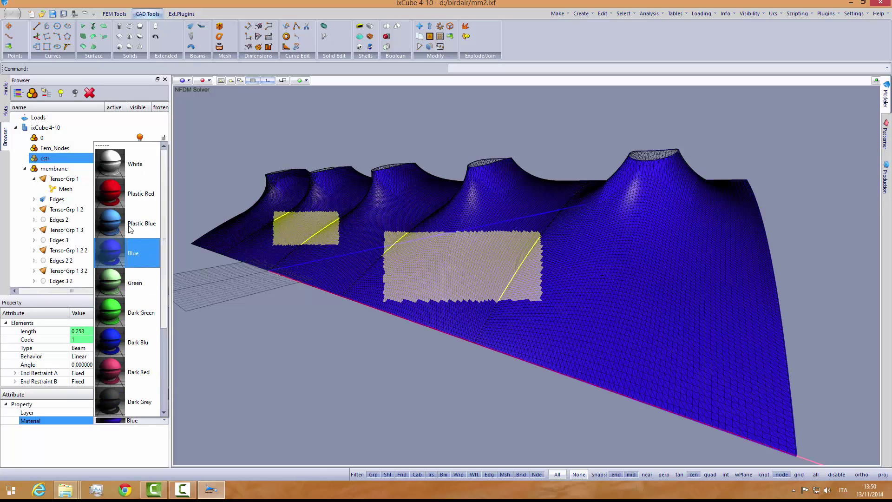
click(132, 172)
key(Escape)
middle_drag(394, 228, 401, 236)
scroll(414, 243, down, 3)
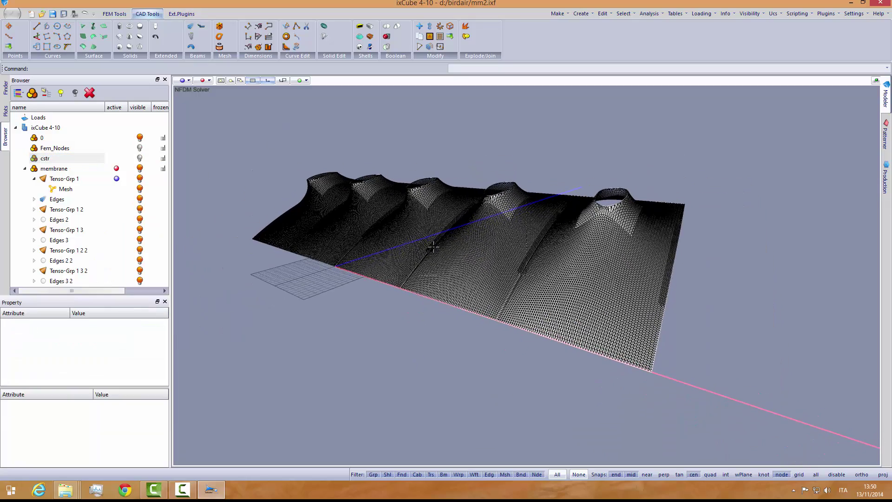
Step: Display the Tools area, widen it and bring up the rendering sun settings
right_click(825, 60)
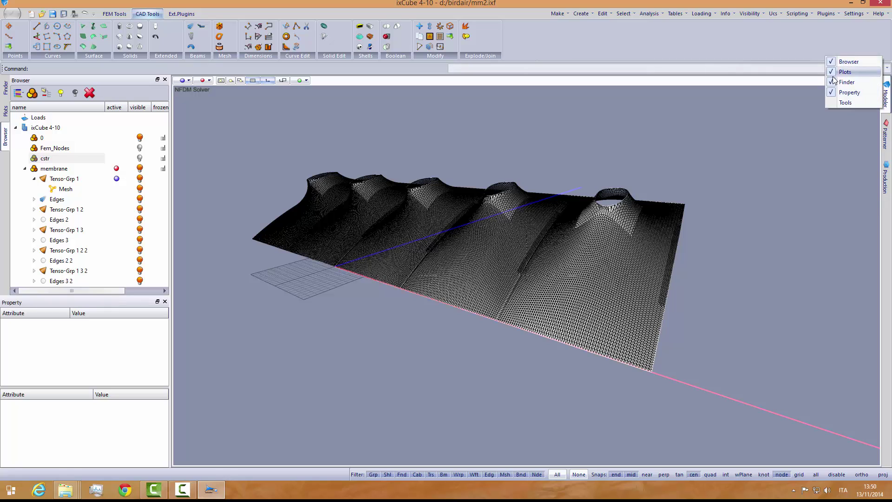
click(841, 101)
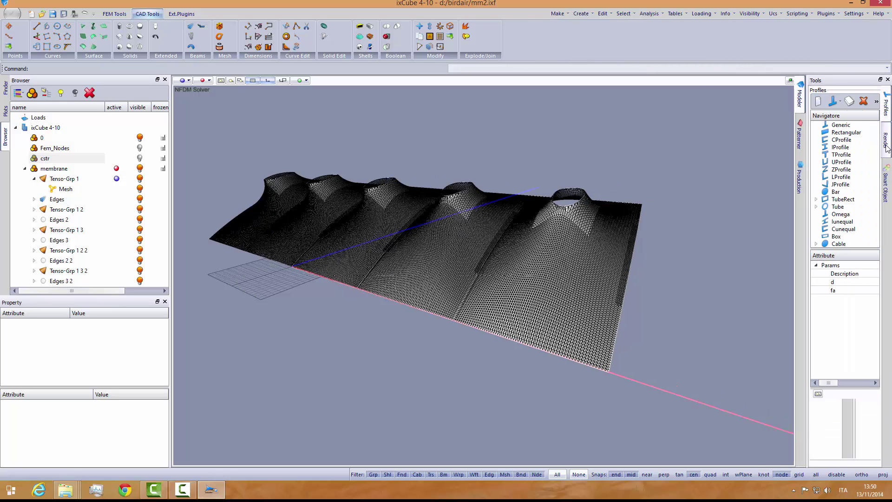
click(885, 184)
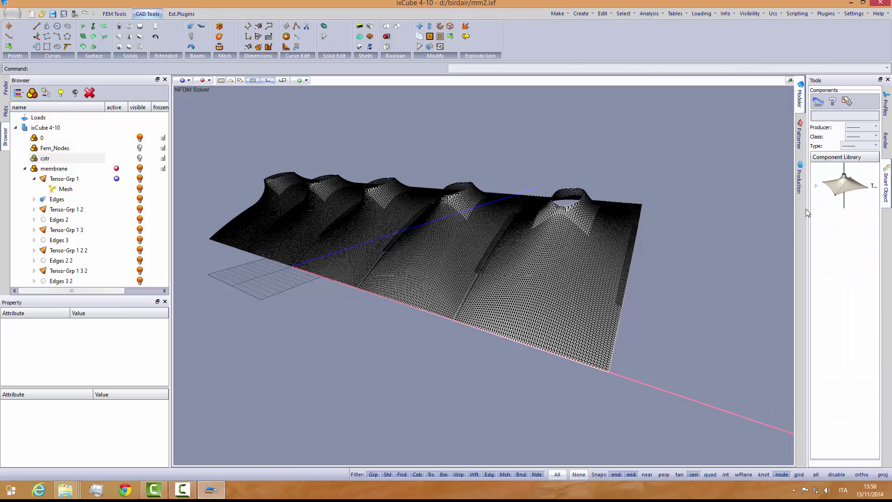
drag(806, 208, 746, 218)
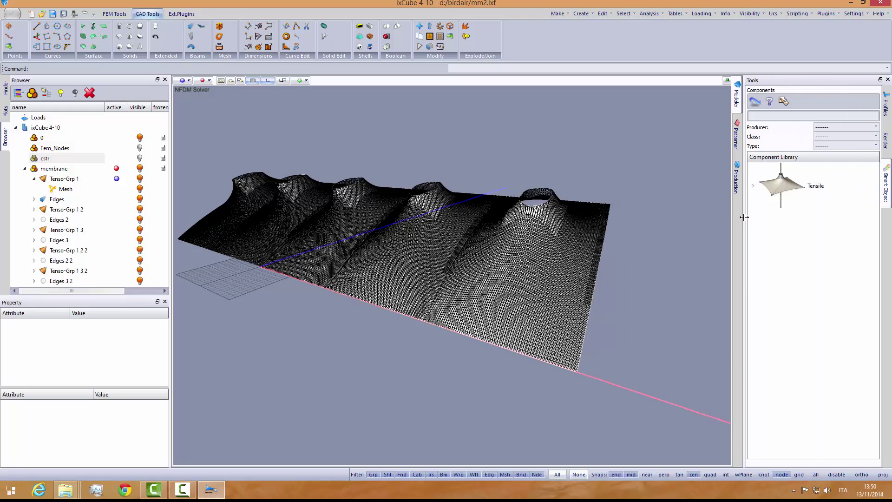
click(886, 140)
click(809, 107)
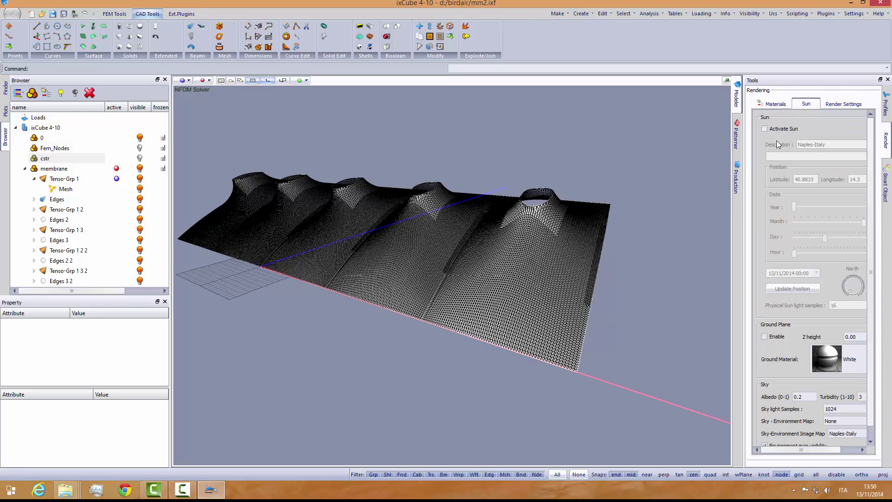
Step: Activate the Naples-Italy sun with the ground plane enabled and set the sun's hour to 9 AM
click(765, 337)
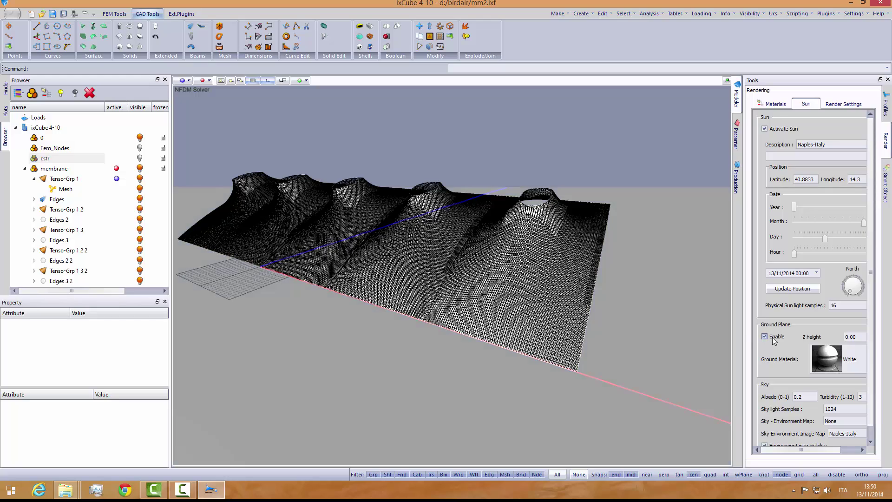
mouse_move(620, 340)
middle_down()
mouse_move(591, 339)
mouse_move(607, 339)
middle_up()
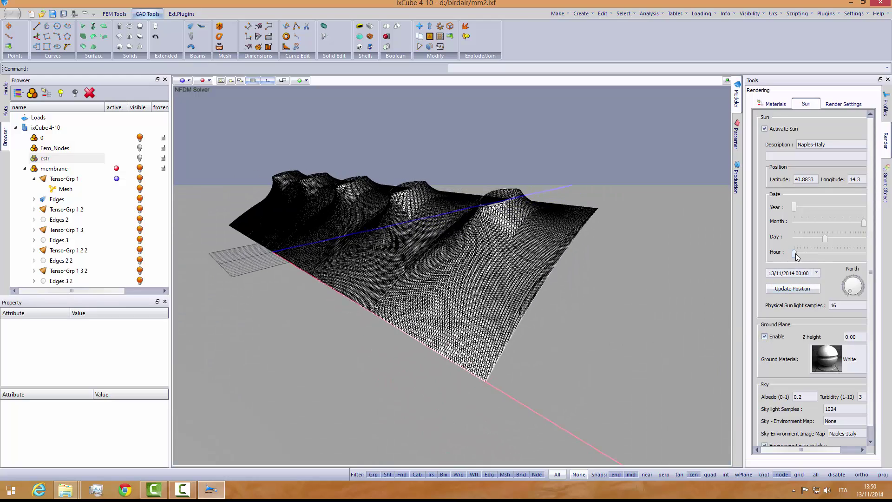
drag(795, 252, 822, 254)
Step: Switch the model display to Realtime and set the sun's month to July
click(206, 80)
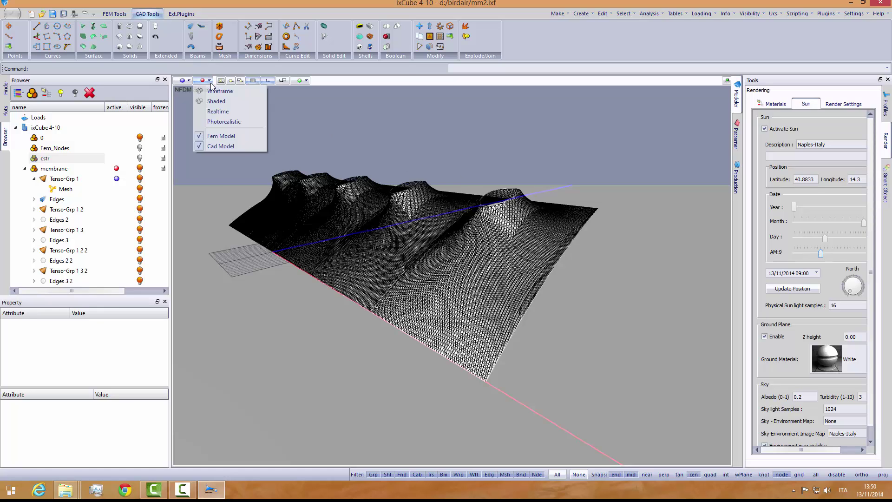
click(223, 116)
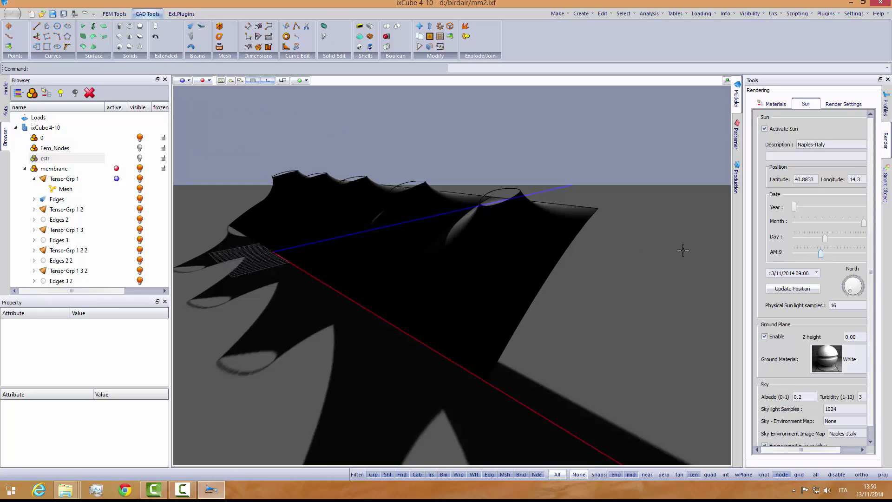
drag(744, 255, 679, 260)
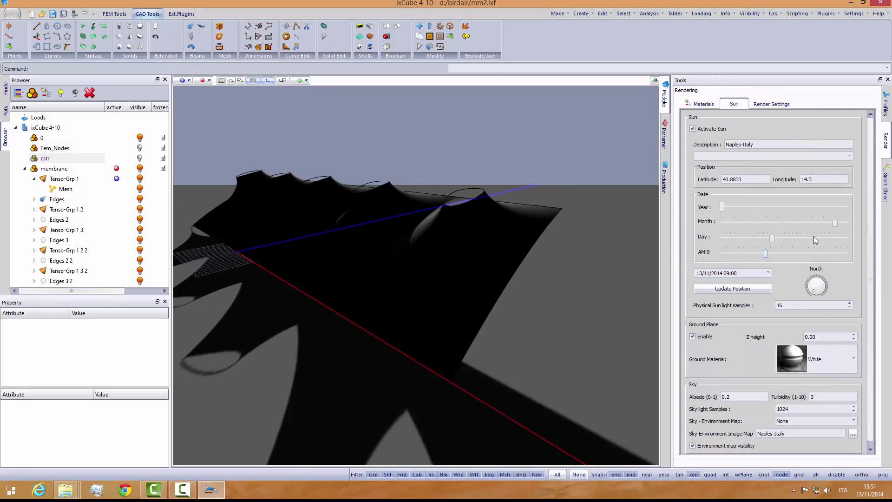
drag(835, 222, 791, 228)
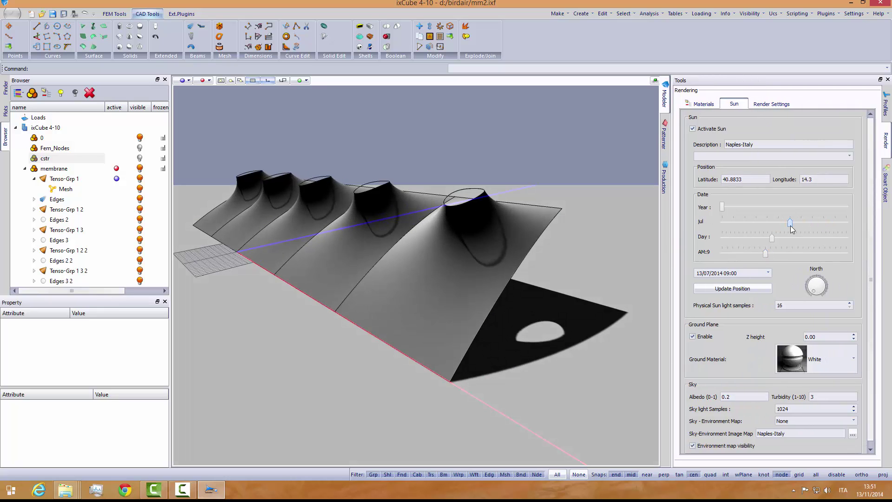
Step: Lower the ground plane to a Z height of -5.00
click(854, 339)
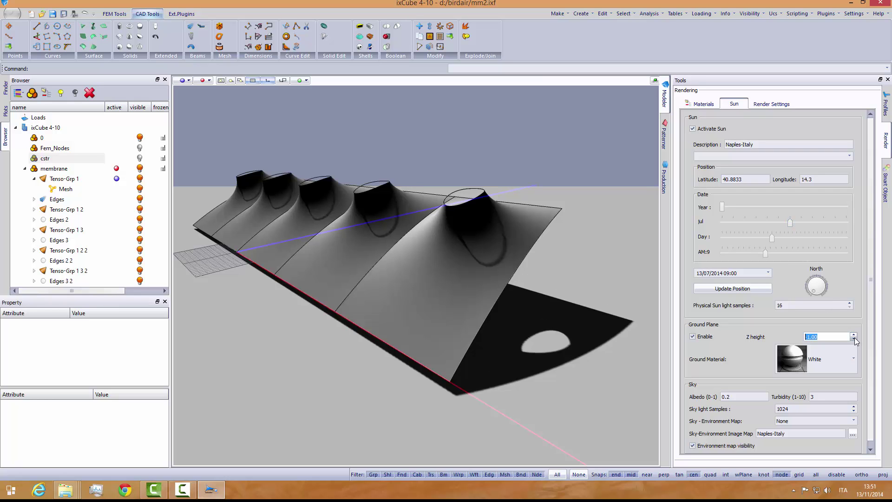
click(854, 338)
click(854, 338)
click(855, 338)
click(855, 338)
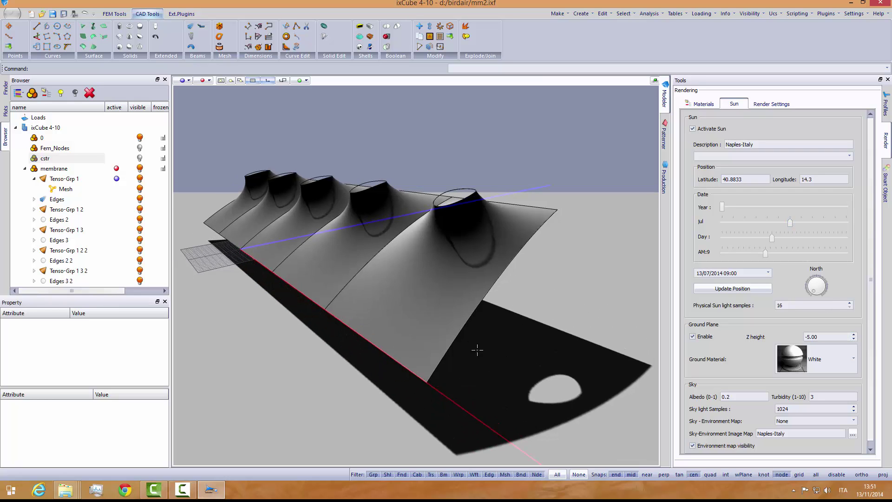
Step: Set the sun's hour to 1 PM and view the roof and its shadow from the front
middle_drag(473, 348, 488, 347)
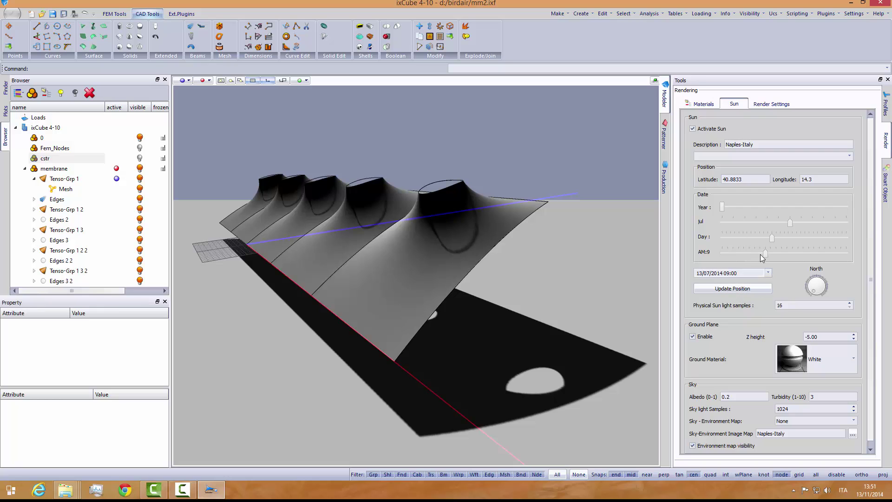
drag(765, 252, 788, 253)
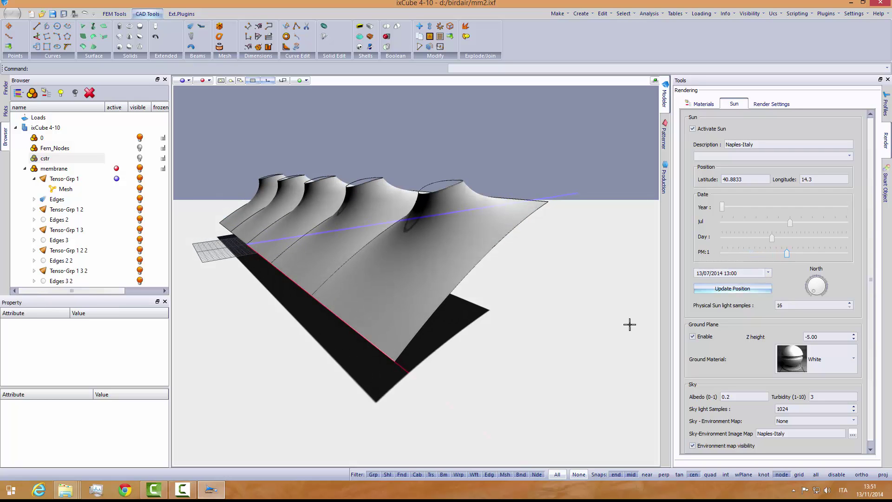
middle_drag(436, 340, 369, 321)
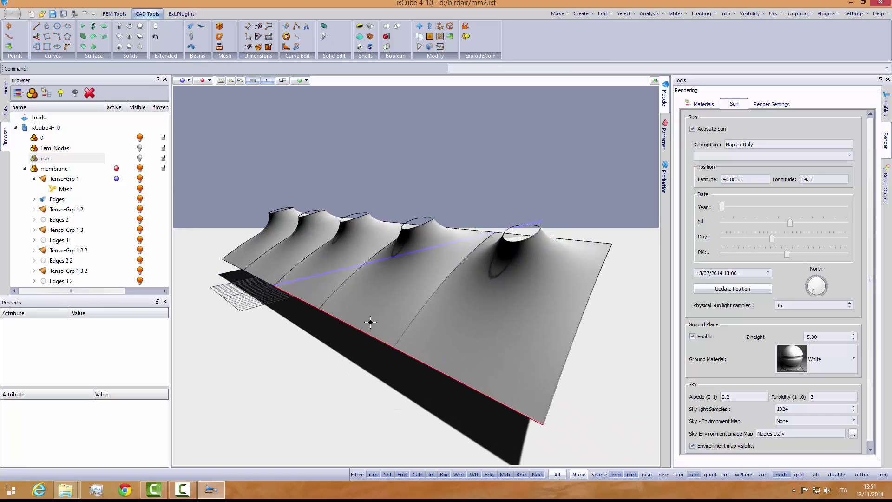